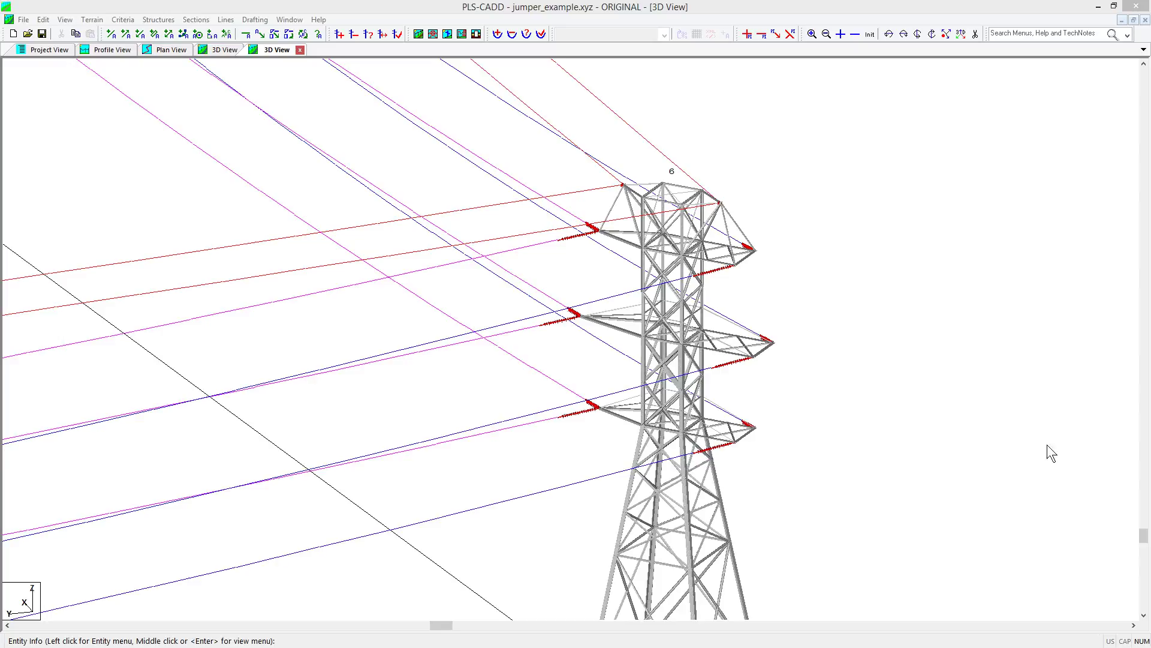
- Include jumpers in the SAPS finite element sag-tension model
left_click(123, 19)
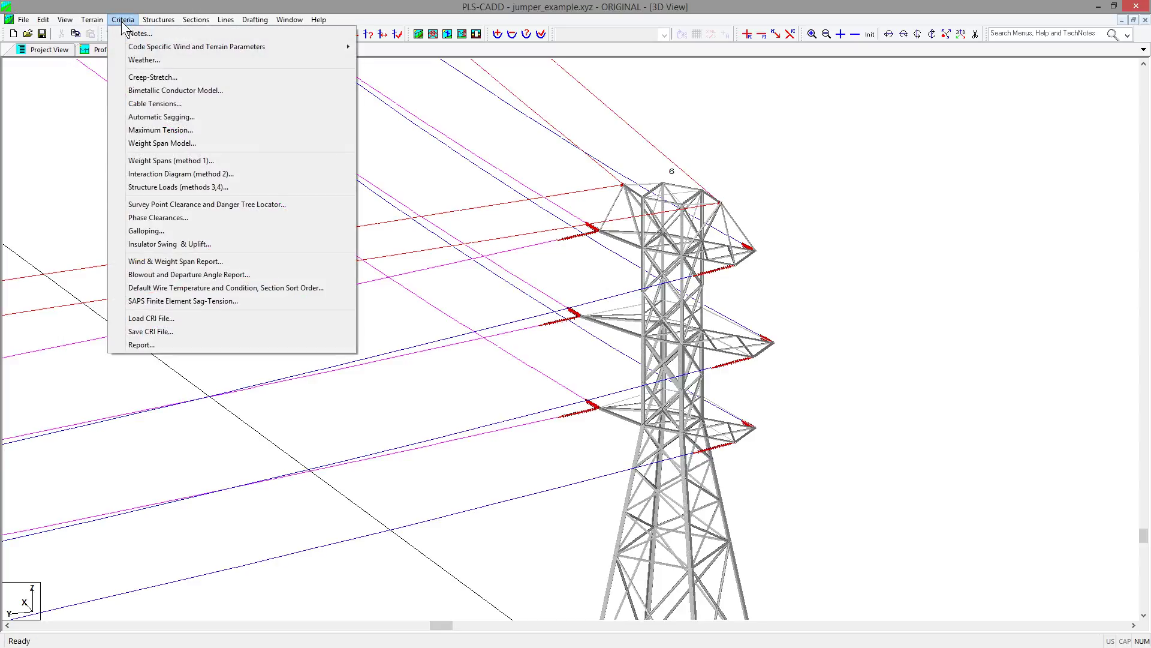
left_click(157, 304)
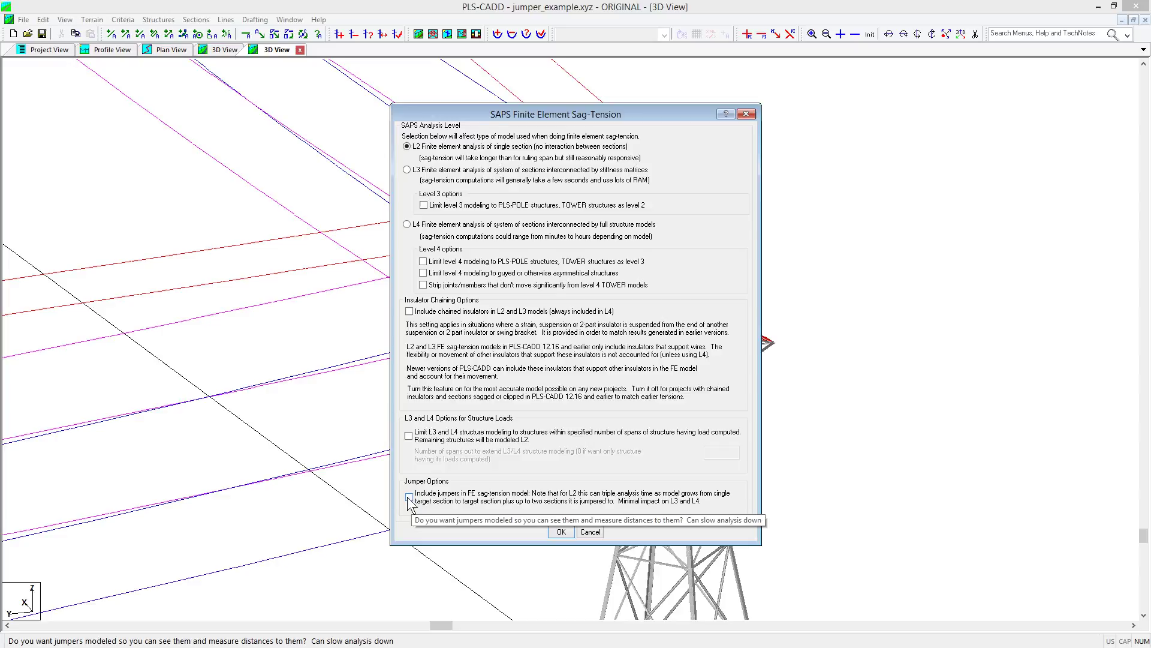
left_click(409, 497)
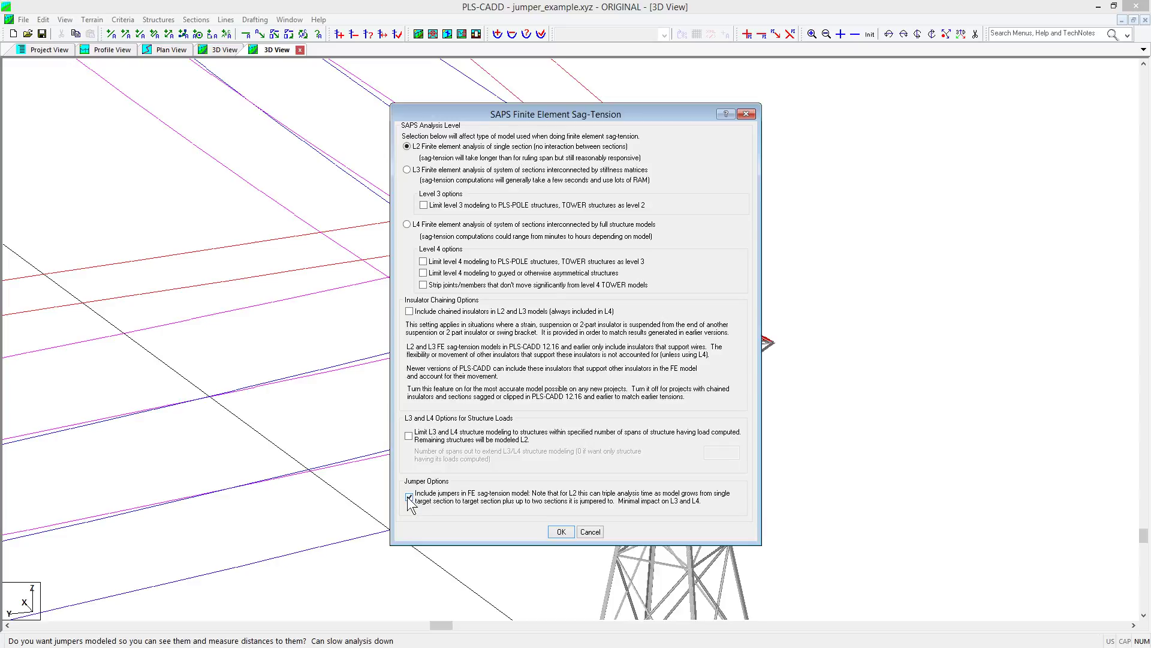
left_click(561, 532)
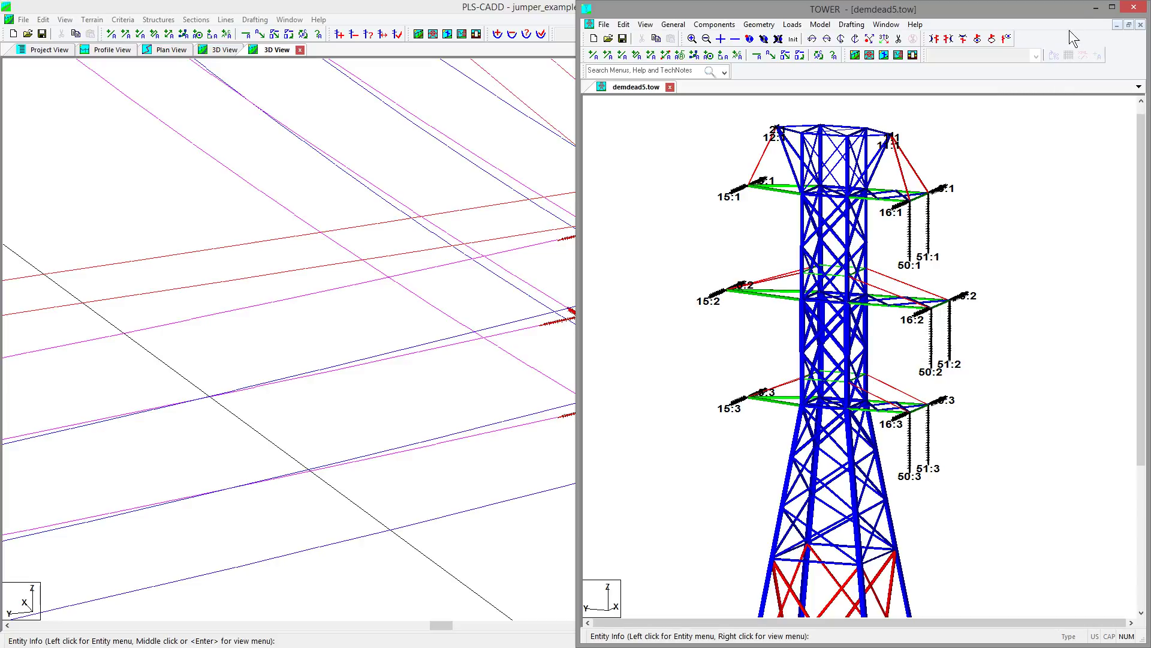
- Return to the PLS-CADD 3D view and show the set and phase labels and the cable attachment points
left_click(1096, 8)
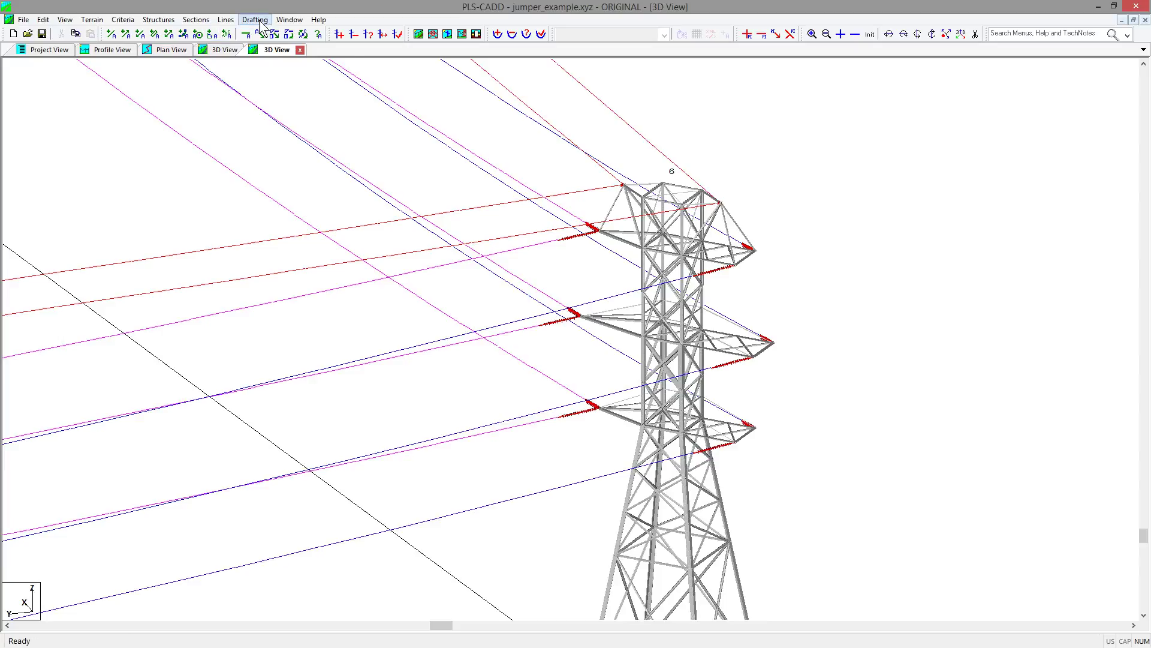
left_click(255, 20)
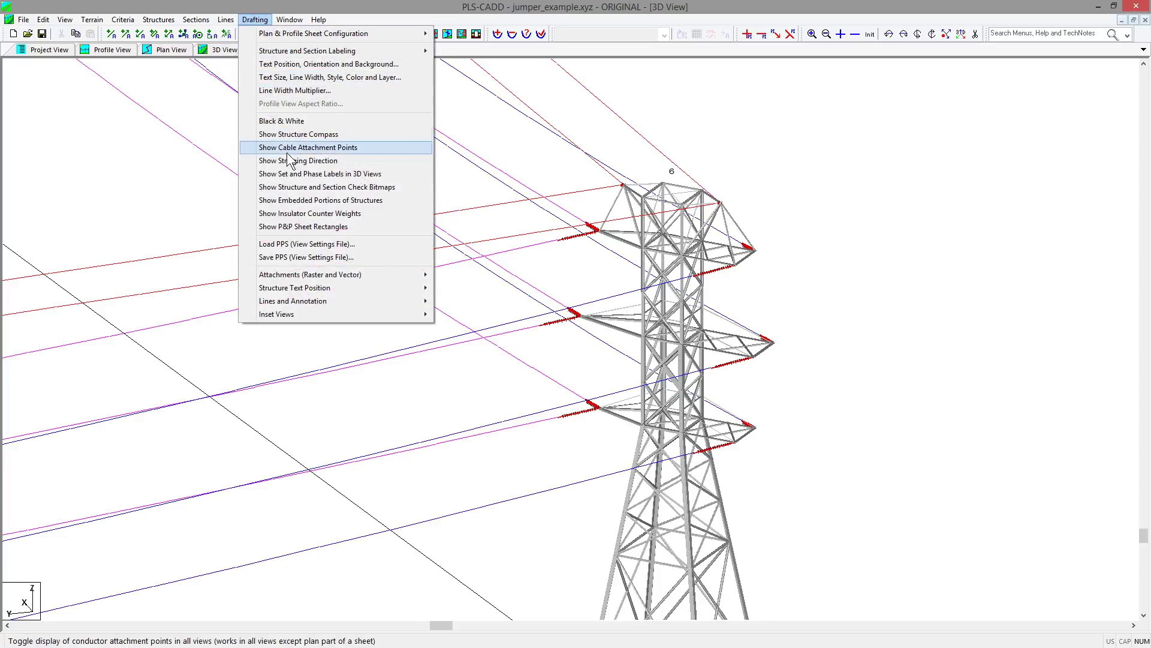
left_click(293, 176)
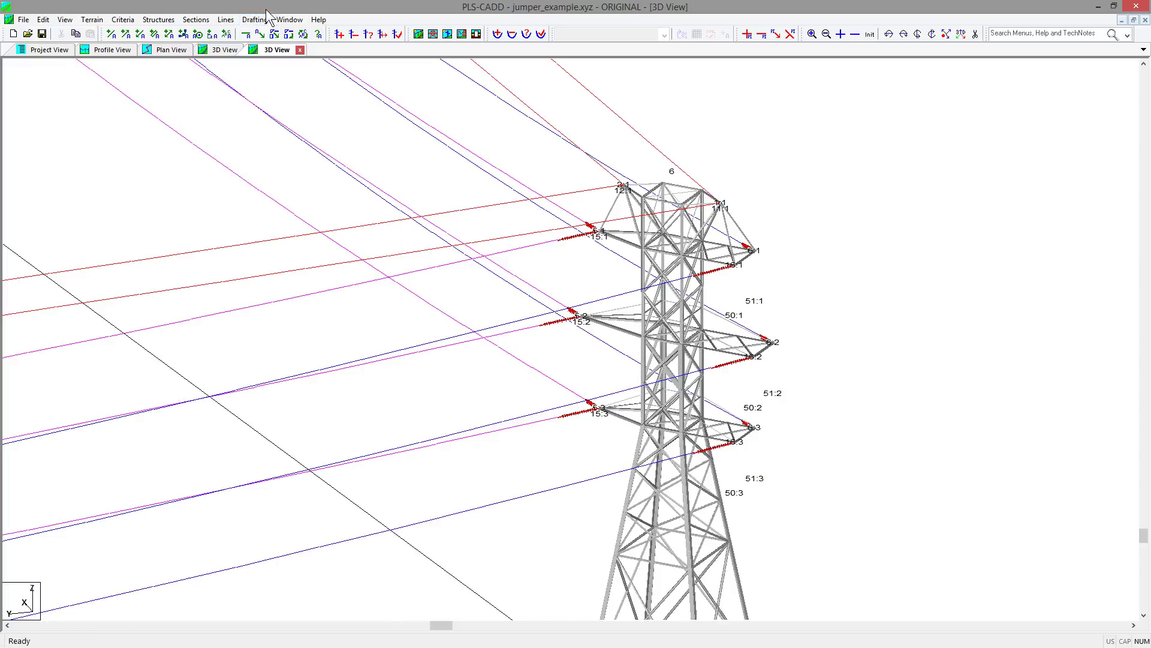
left_click(260, 22)
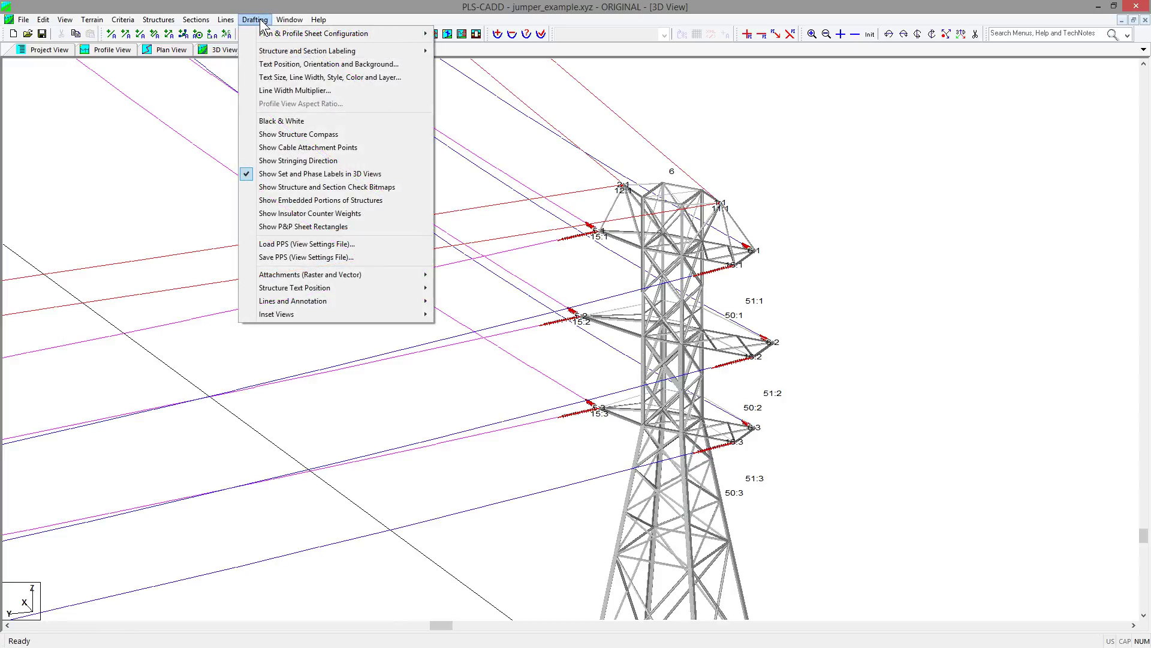
left_click(279, 147)
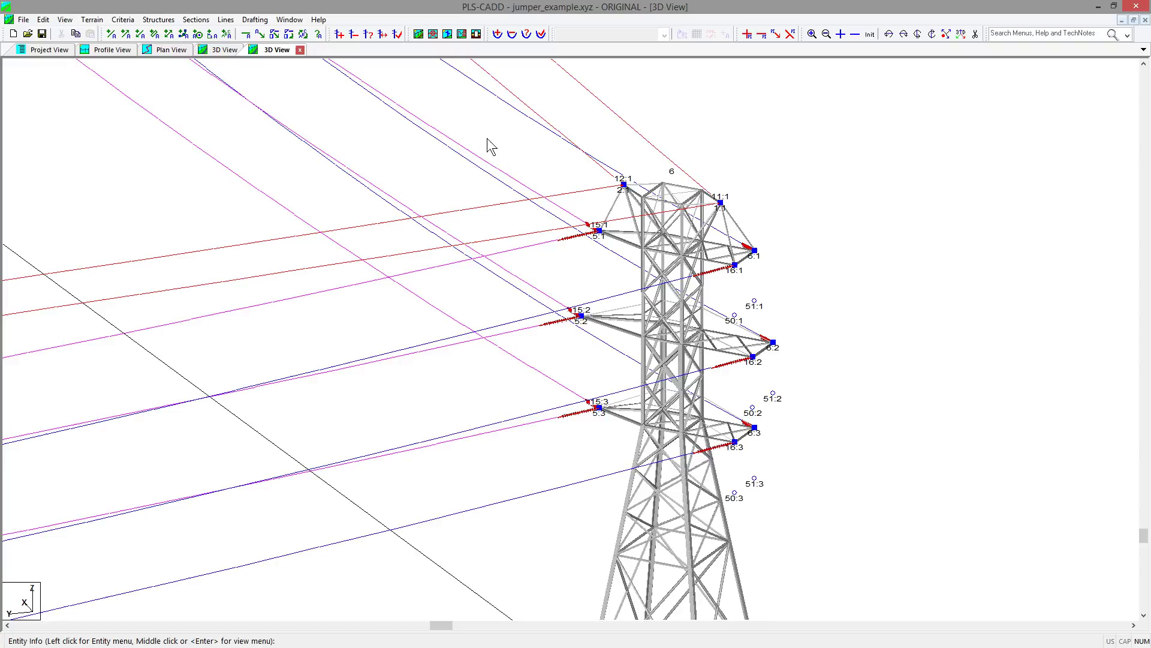
- Open the jumper configuration of structure #6 and set the jumper type in row 1 to Flexible
left_click(157, 19)
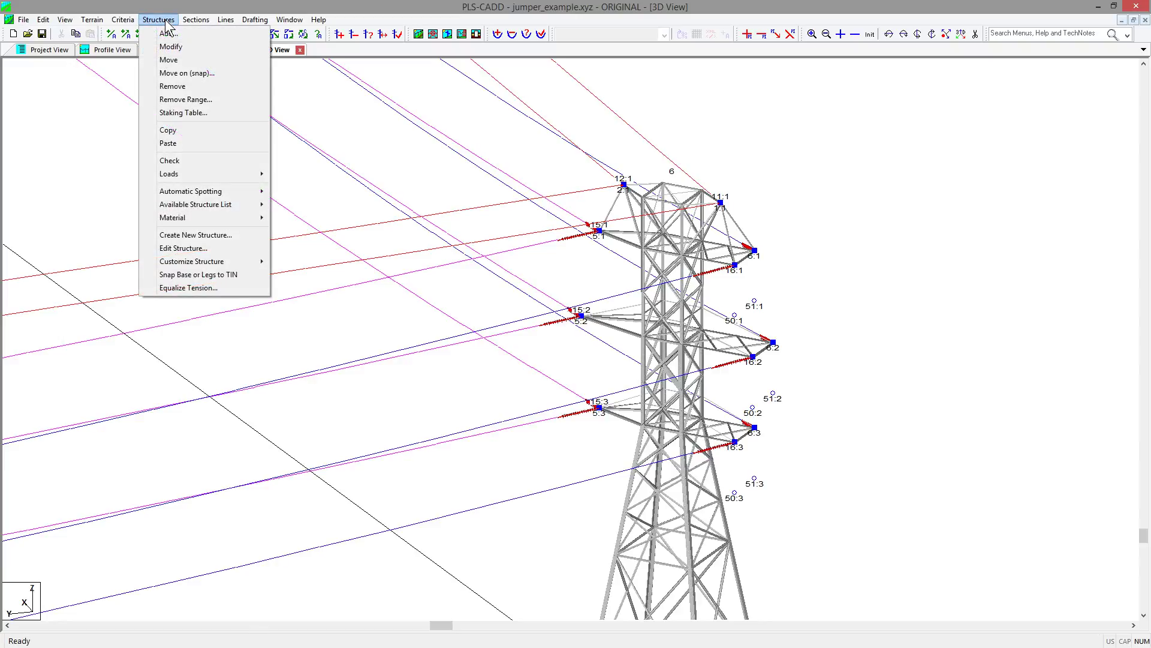
left_click(166, 44)
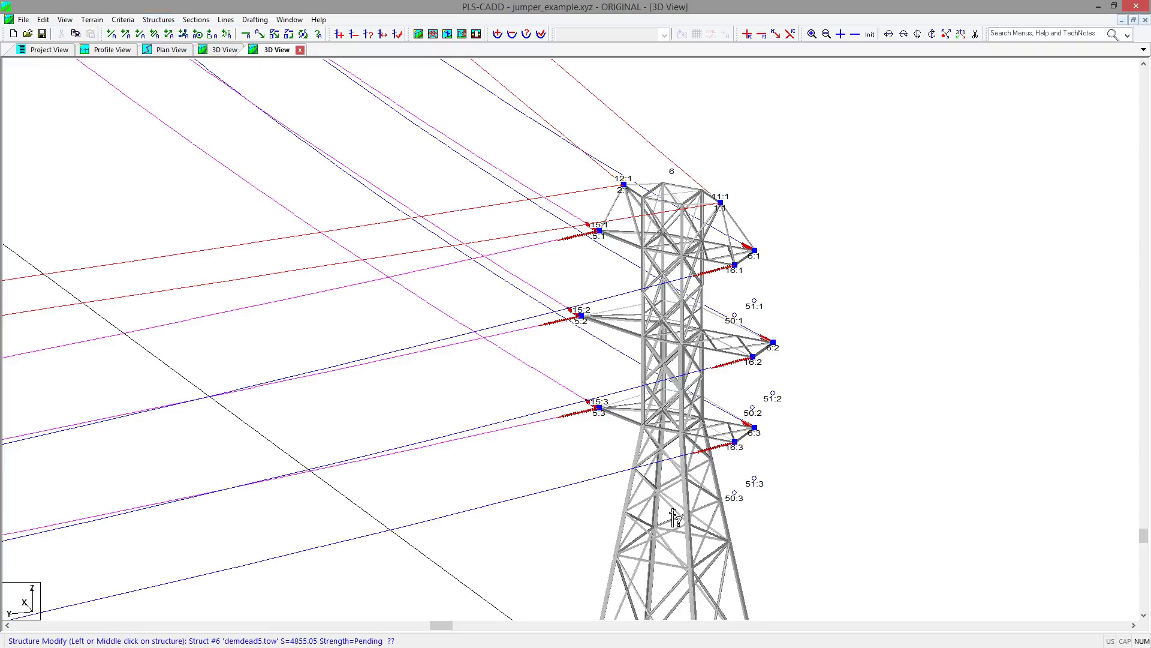
left_click(675, 522)
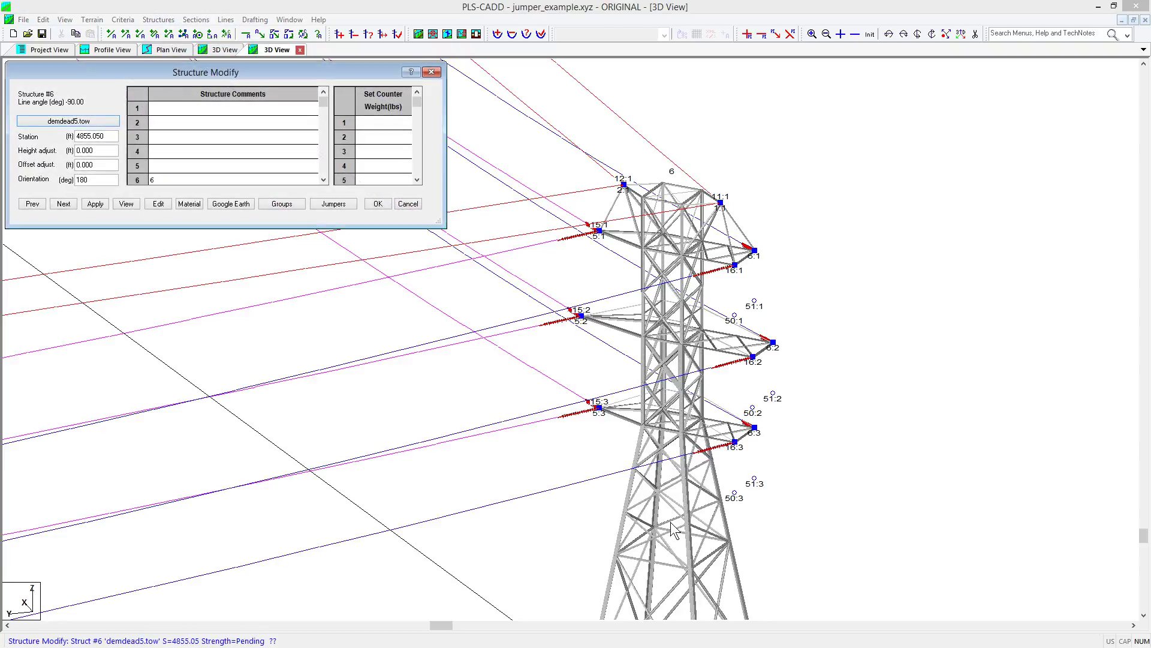
left_click(333, 205)
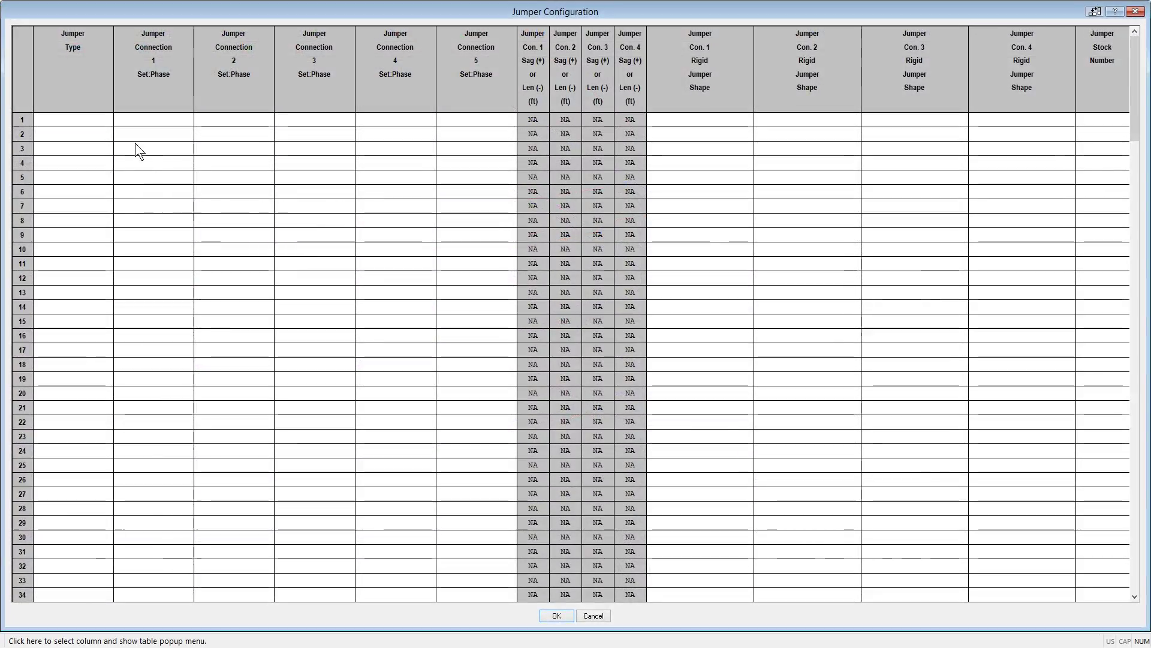
left_click(105, 121)
left_click(107, 120)
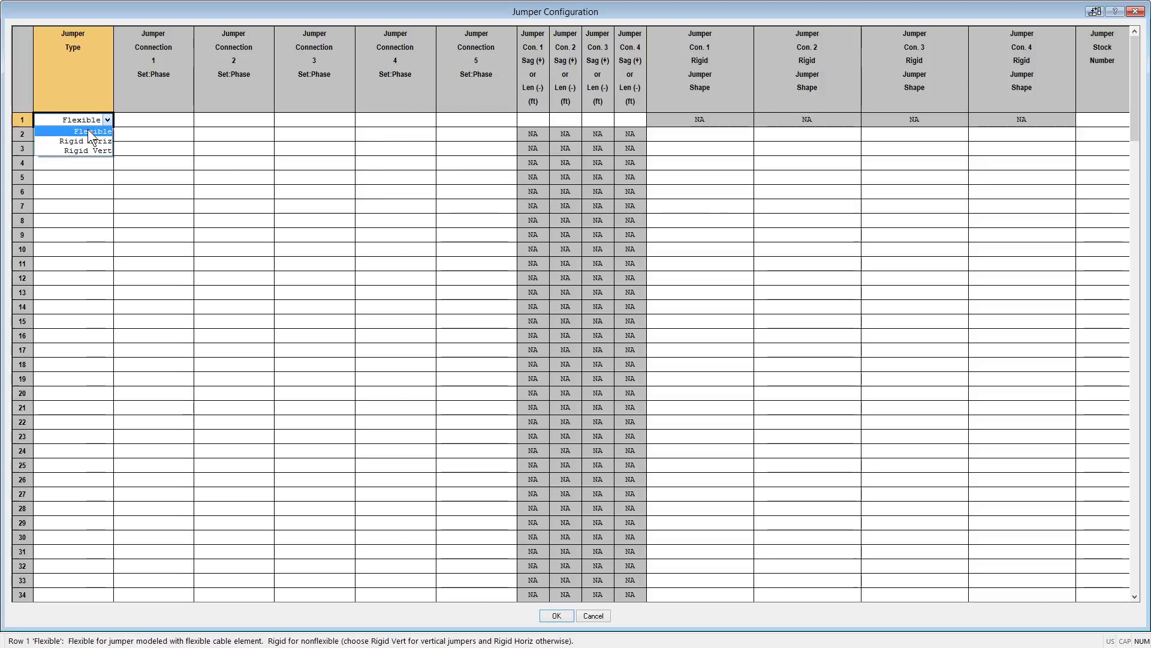
left_click(85, 130)
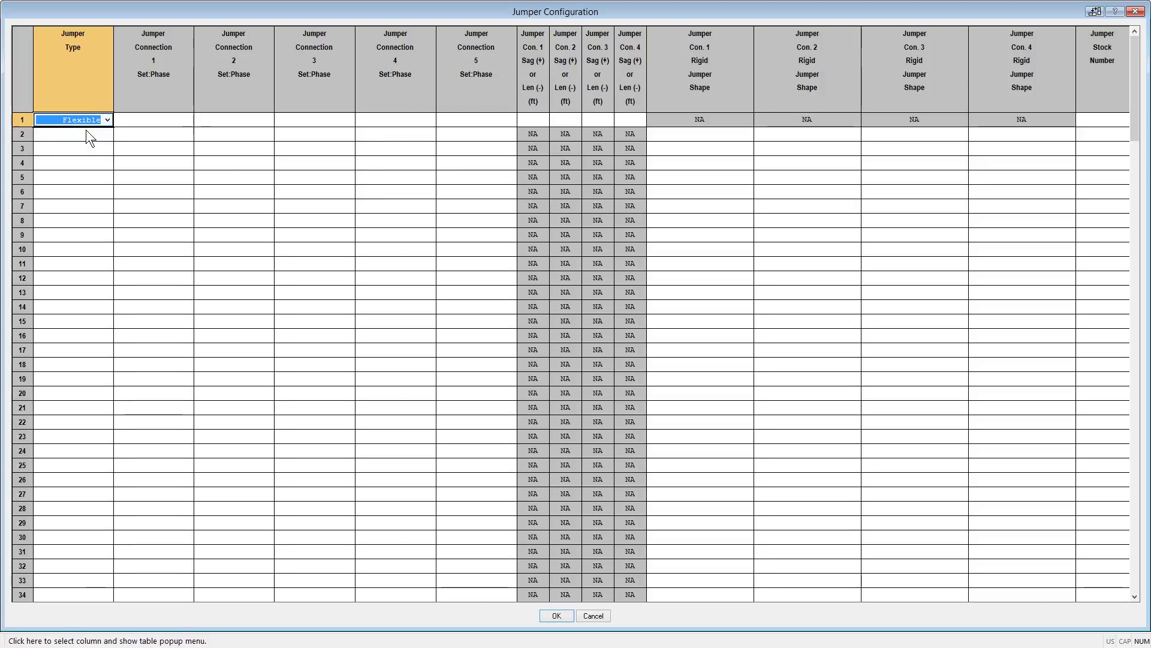
- Set row 1's jumper connection 1 to 16:1 Trans2Back S1-R and connection 2 to 50:1 J1A
left_click(180, 120)
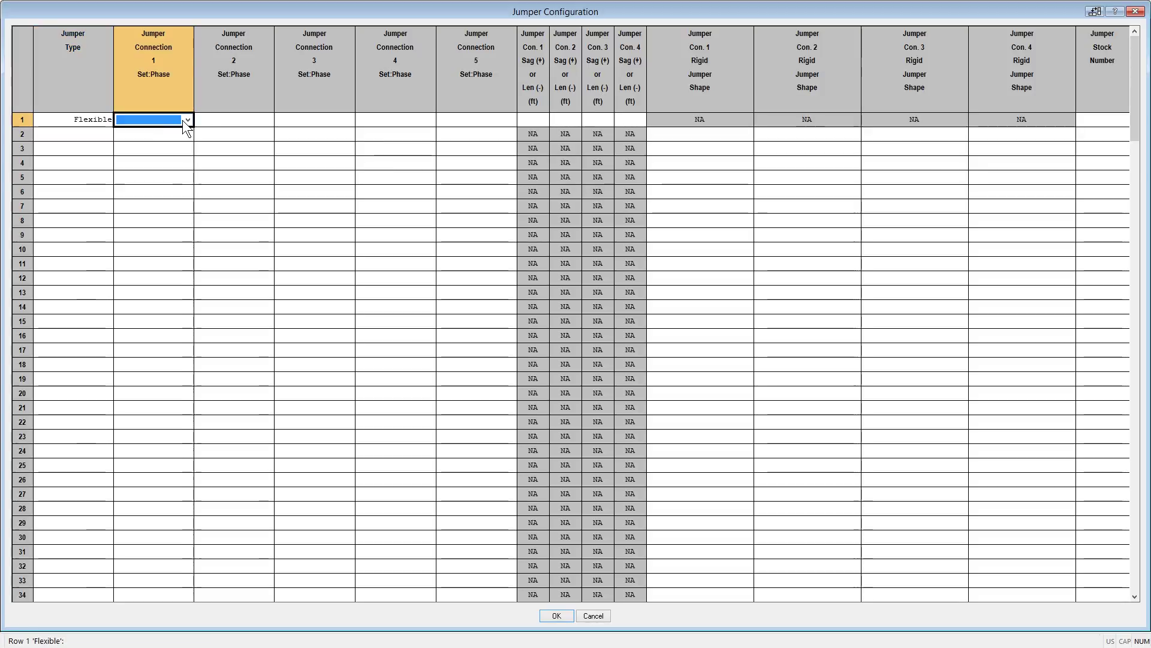
left_click(184, 120)
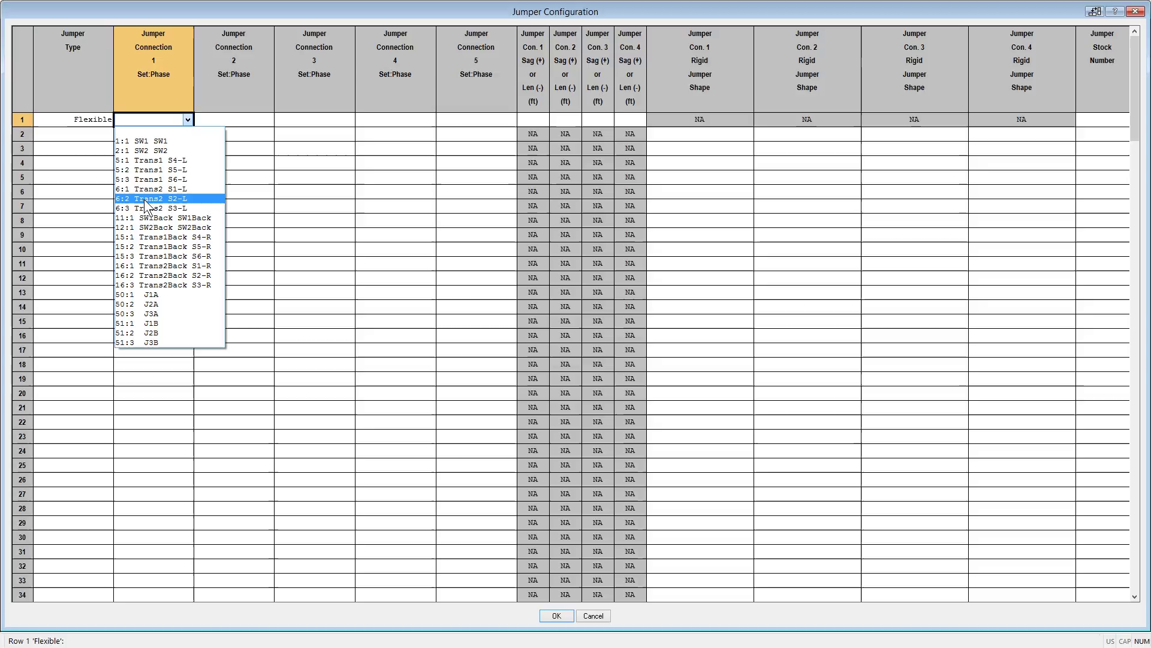
left_click(152, 267)
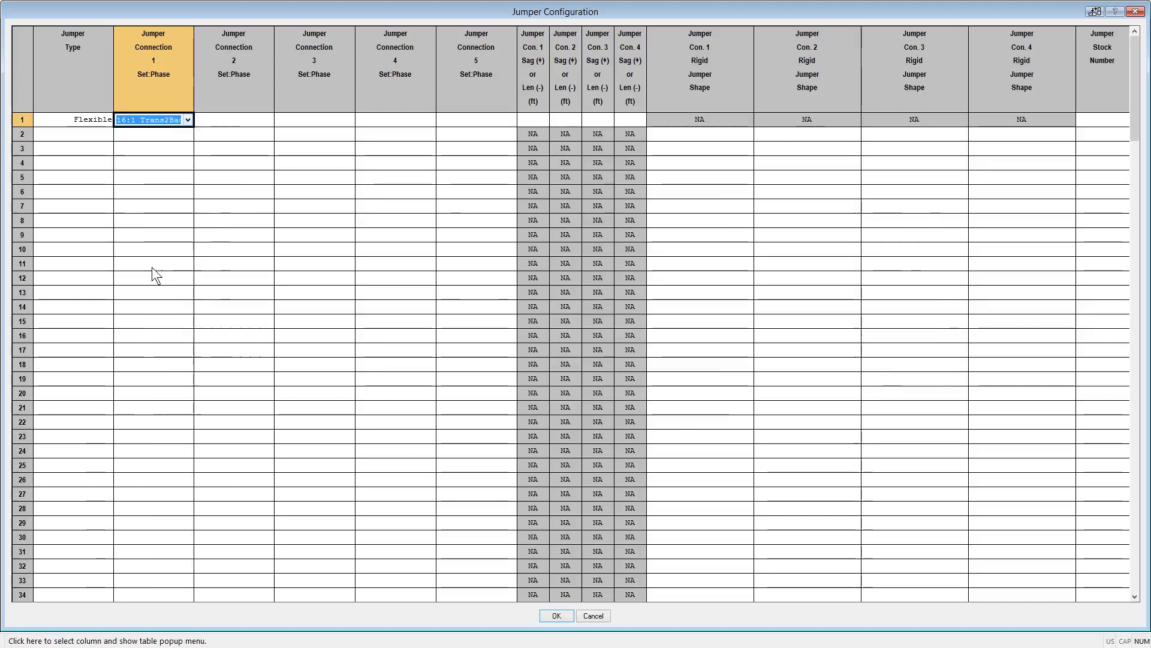
left_click(246, 120)
left_click(249, 120)
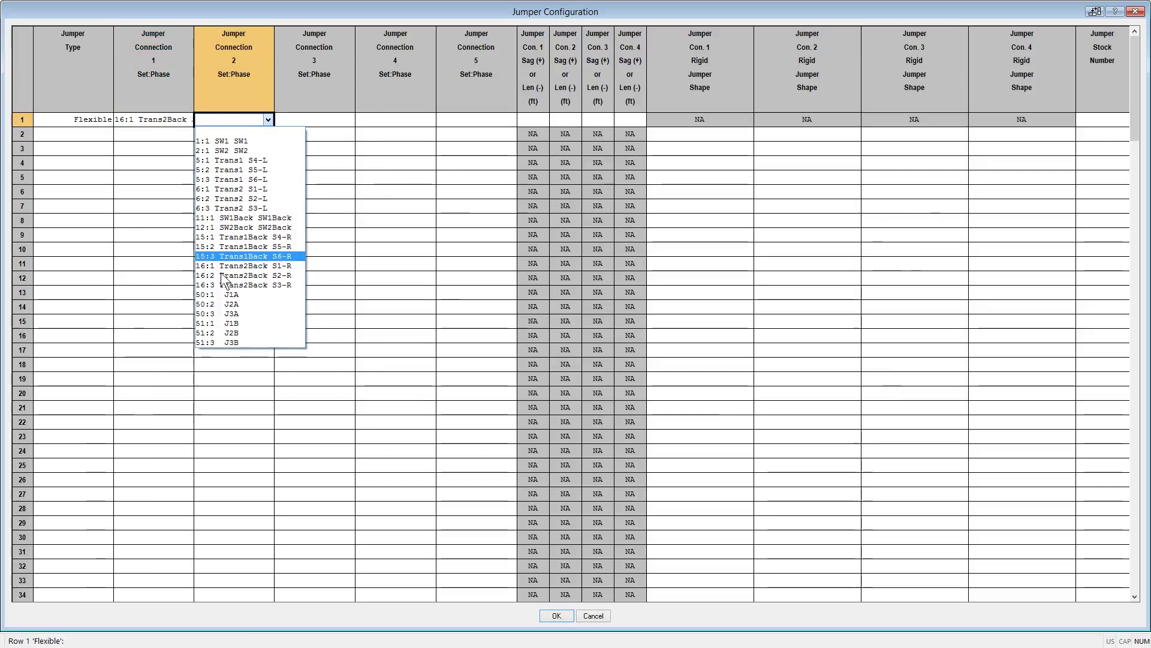
left_click(223, 294)
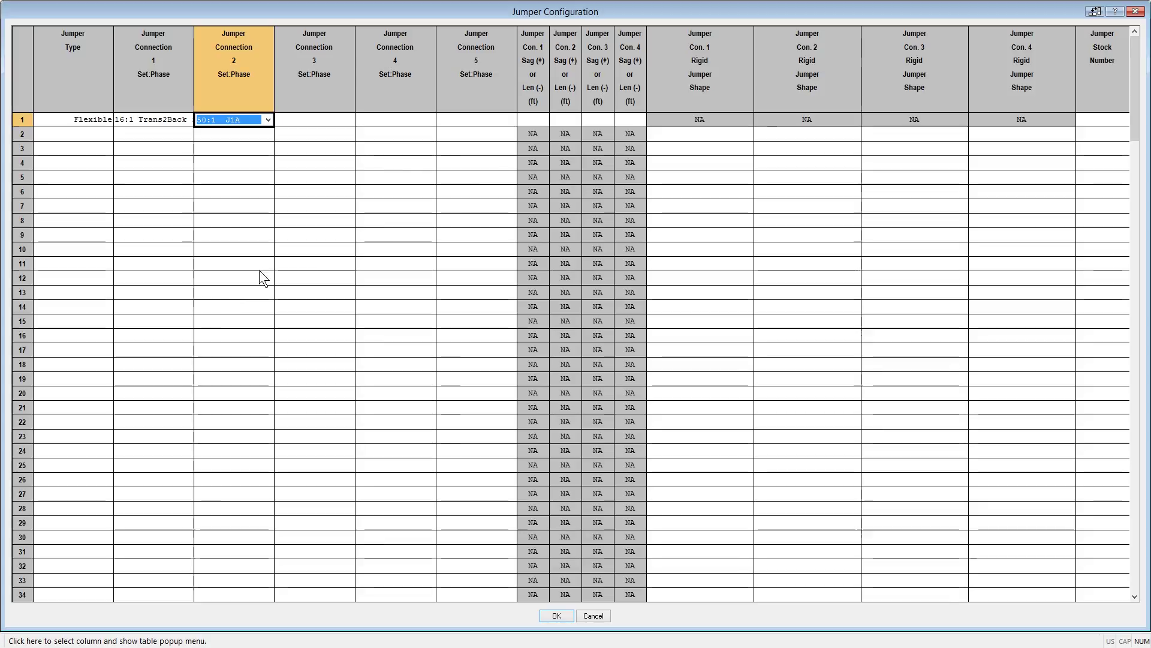
- Enter a sag of 2 ft for row 1's jumper con. 1 and a length of -6.75 ft for con. 2
left_click(534, 117)
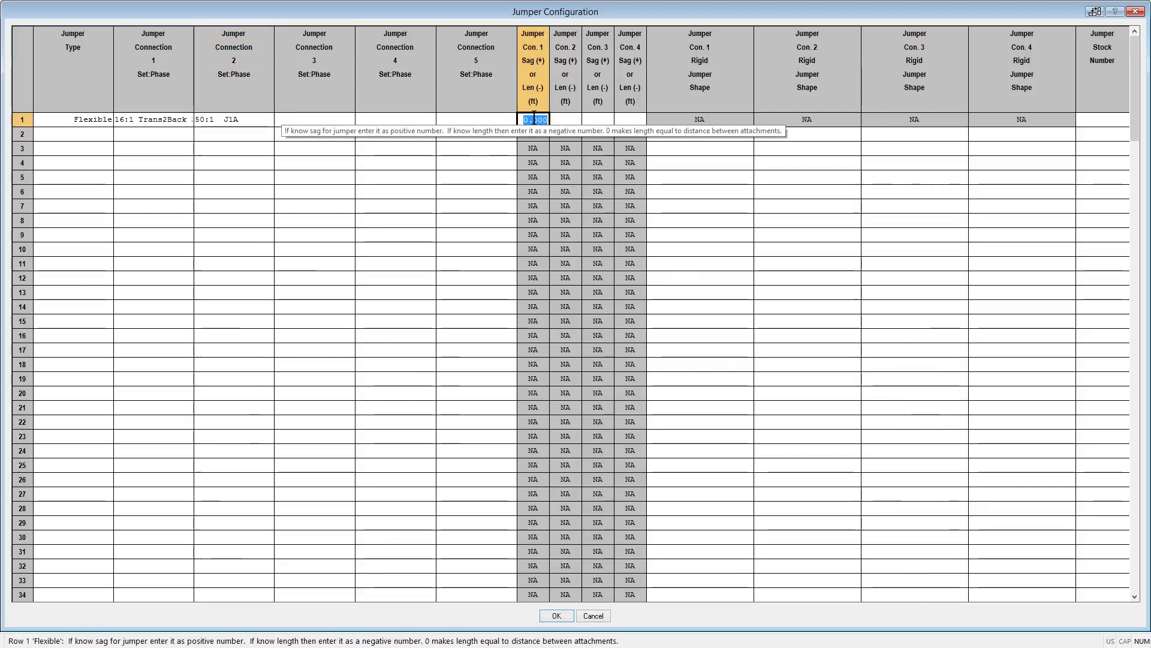
type("2")
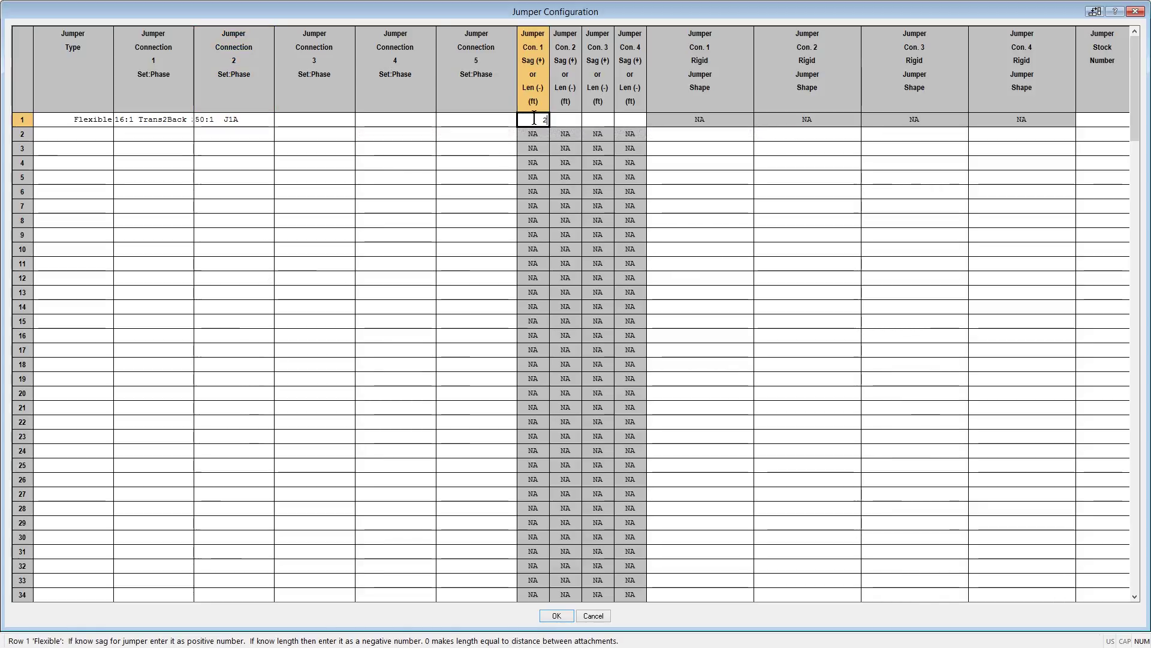
left_click(506, 131)
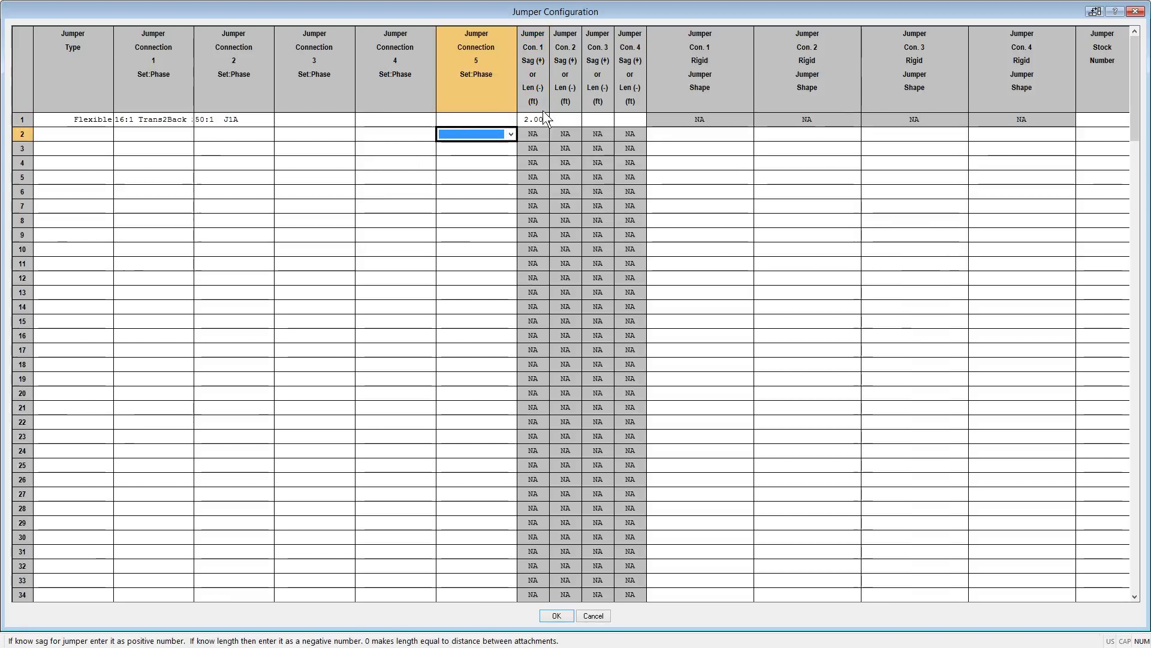
left_click(577, 118)
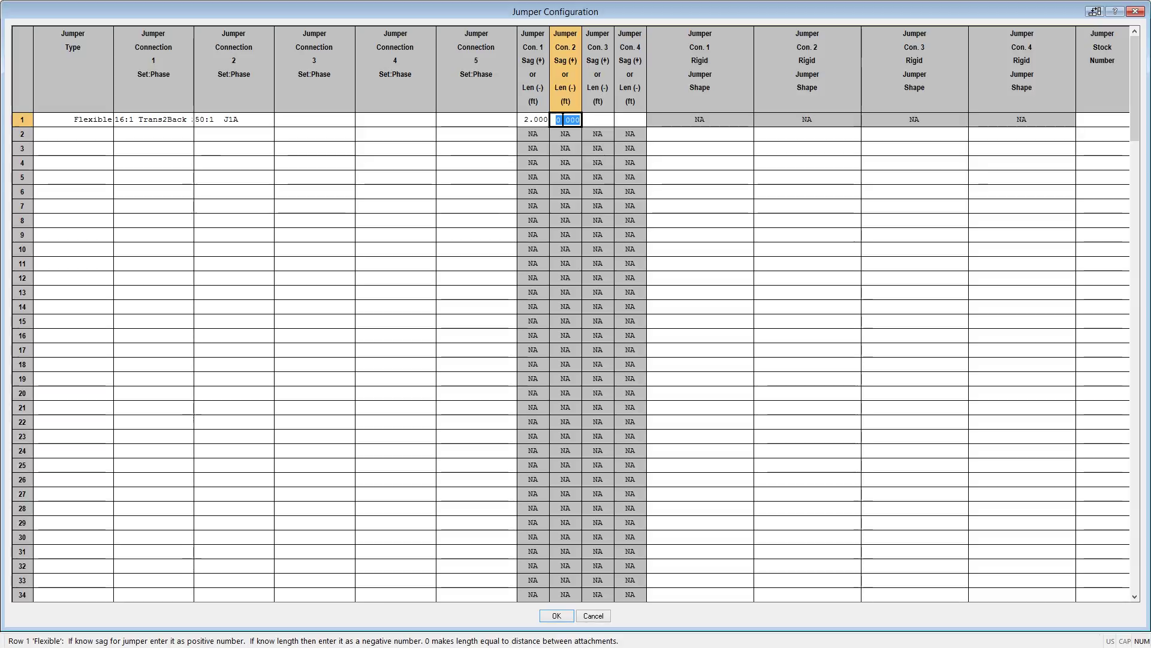
type("-6.75")
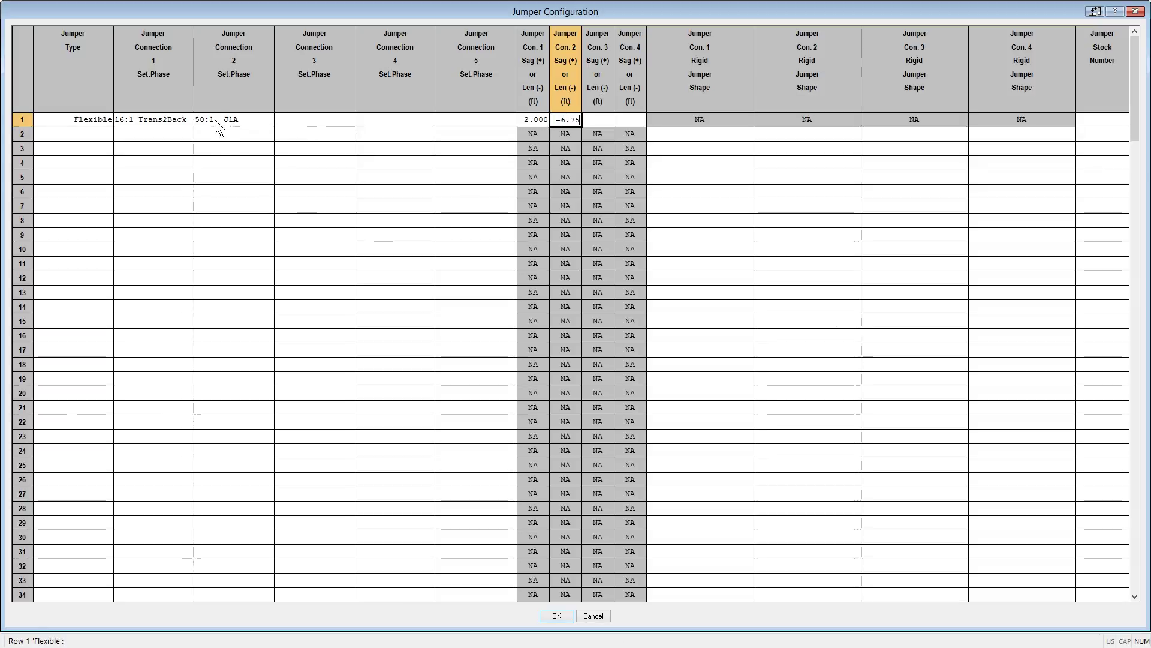
- Set row 1's jumper connection 3 to 51:1 J1B and enter a sag of 2 ft for con. 3
left_click(335, 120)
left_click(347, 120)
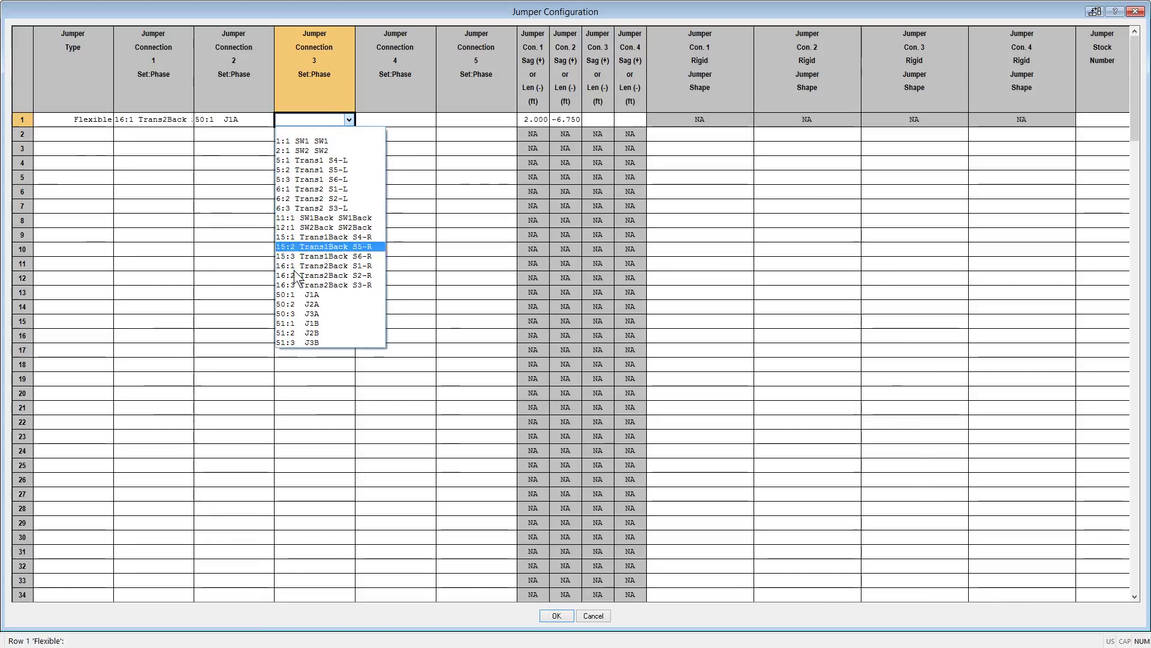
left_click(310, 323)
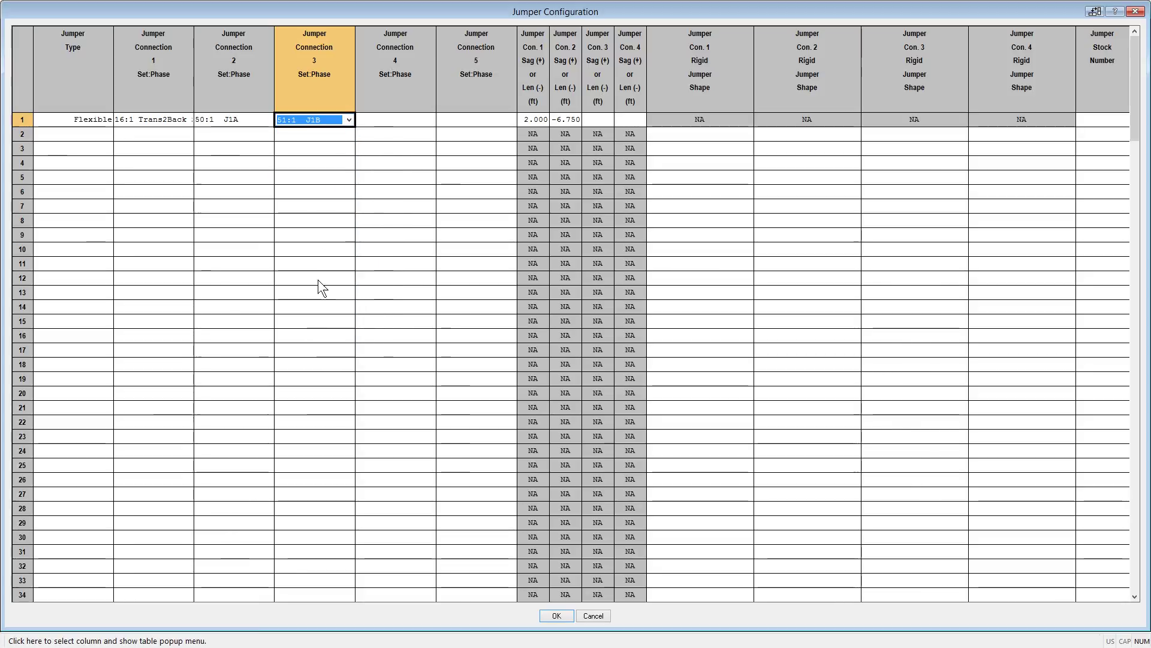
left_click(429, 122)
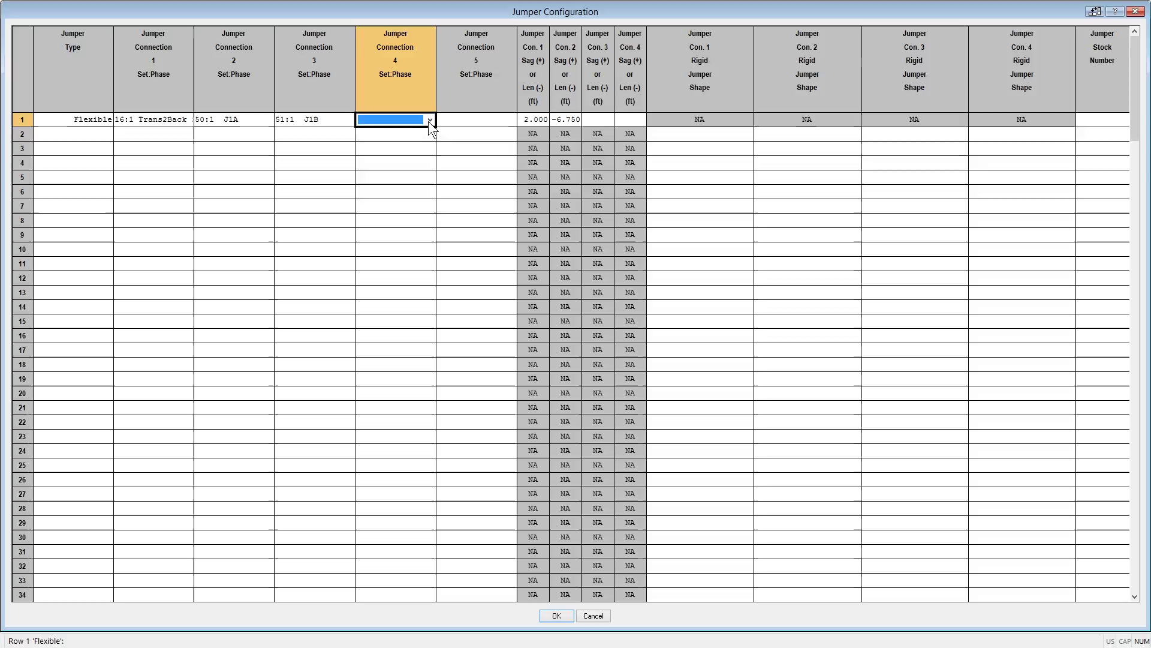
left_click(598, 121)
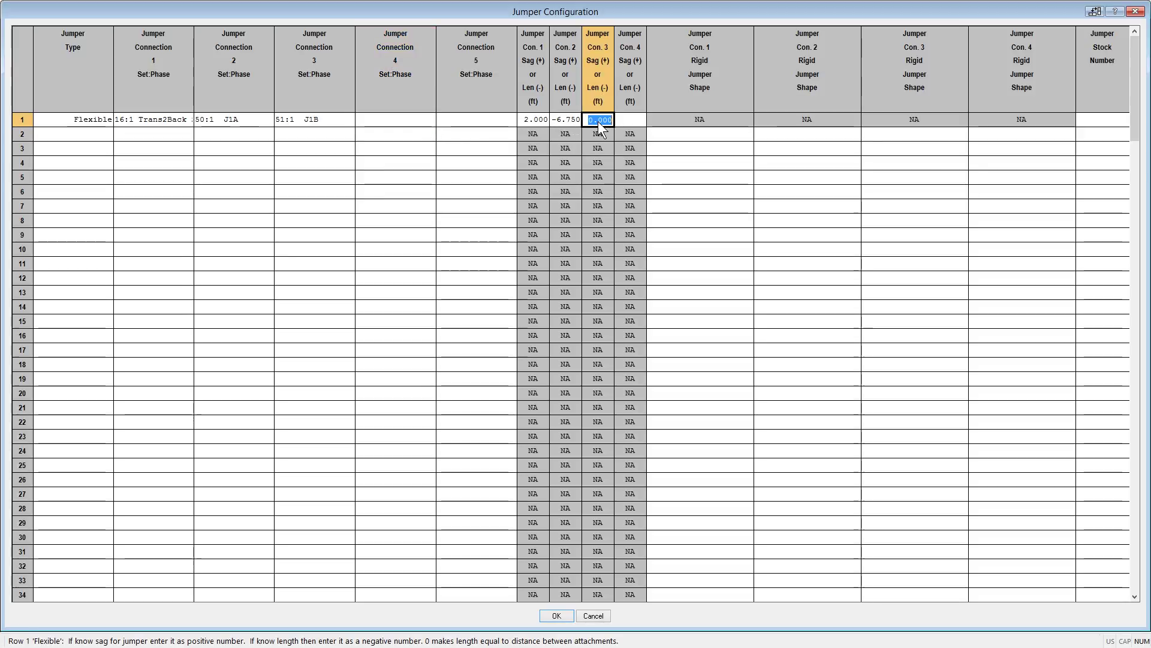
type("2")
- Set row 1's jumper connection 4 to 6:1 Trans2 S1-L and apply the jumper configuration to structure #6
left_click(419, 121)
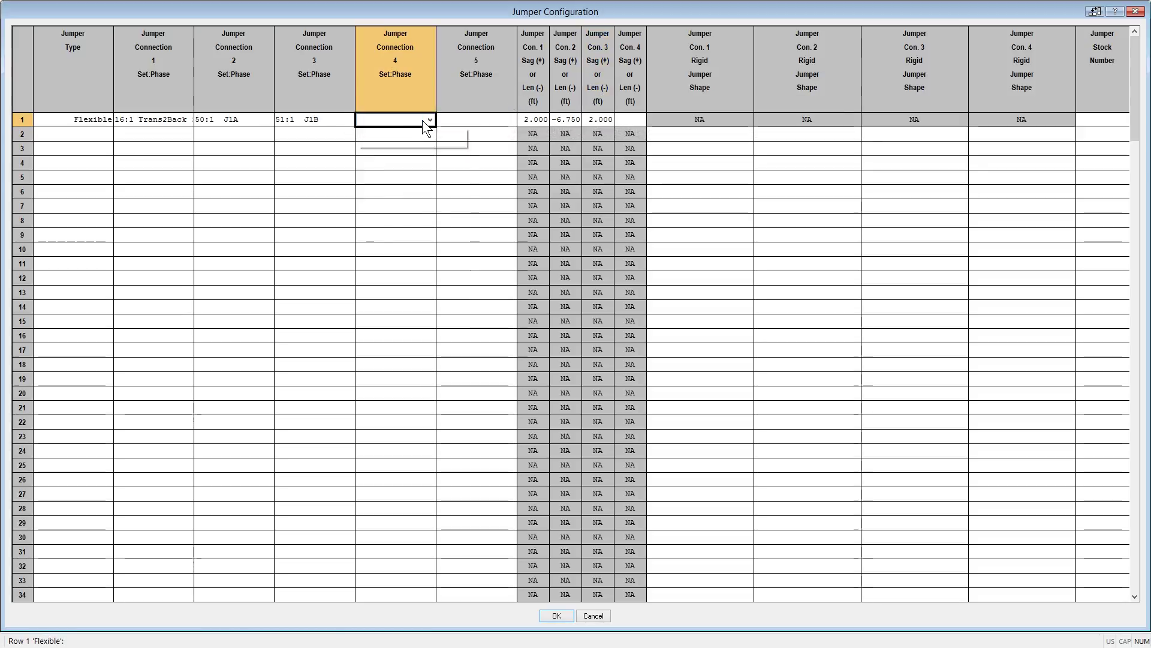
left_click(422, 121)
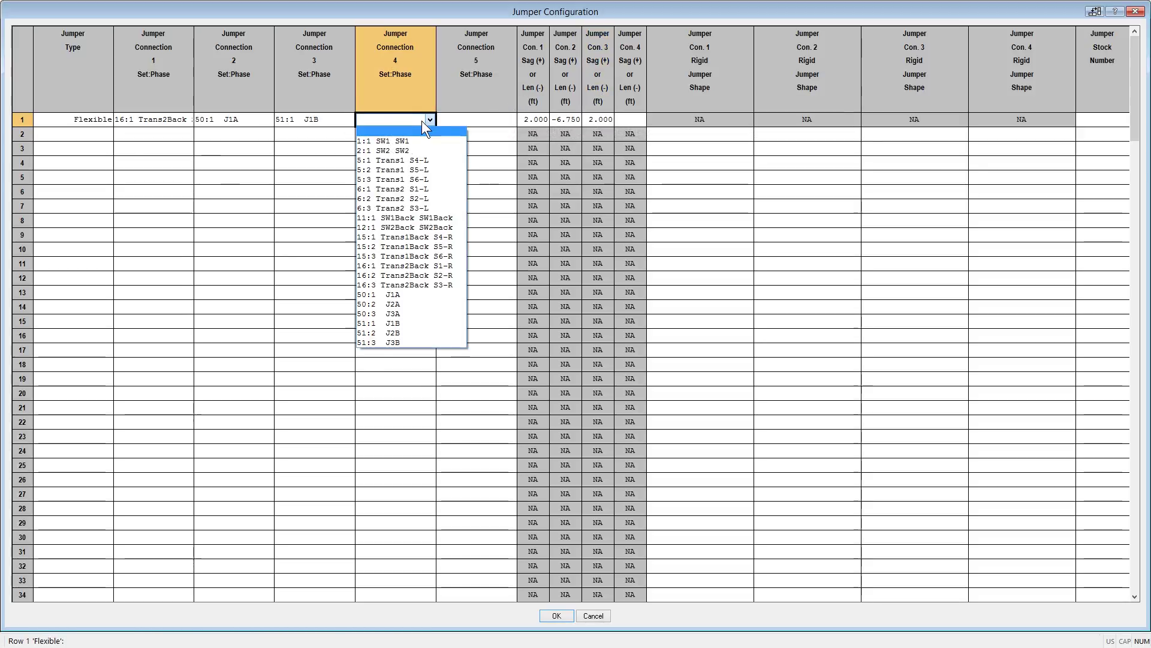
left_click(383, 190)
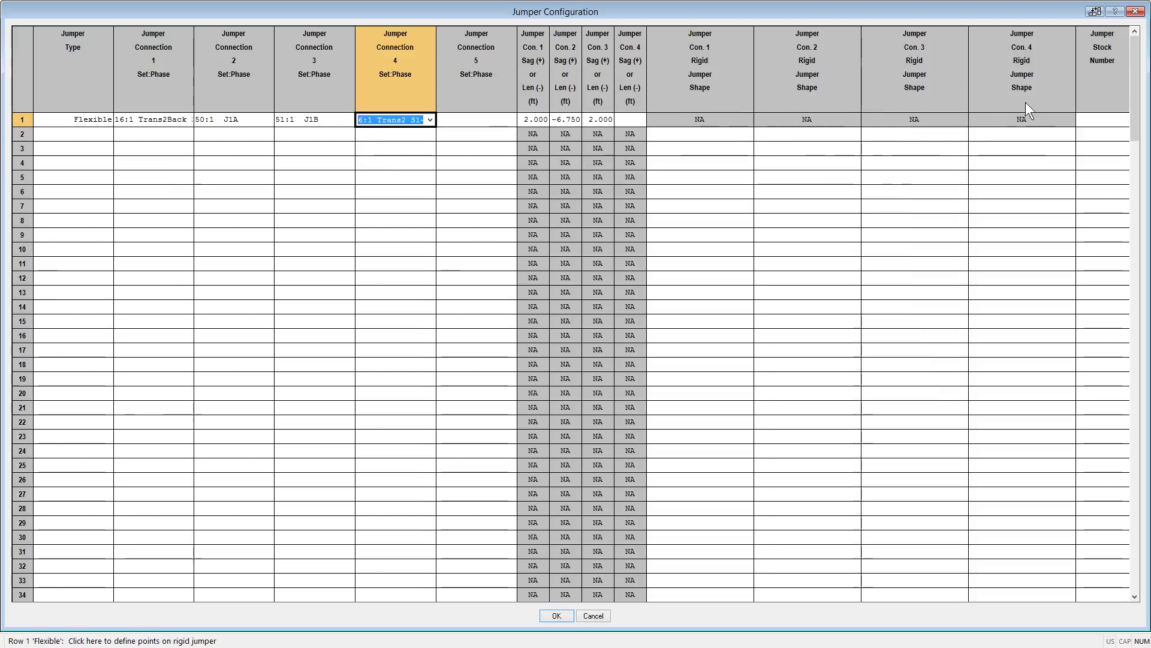
left_click(1102, 121)
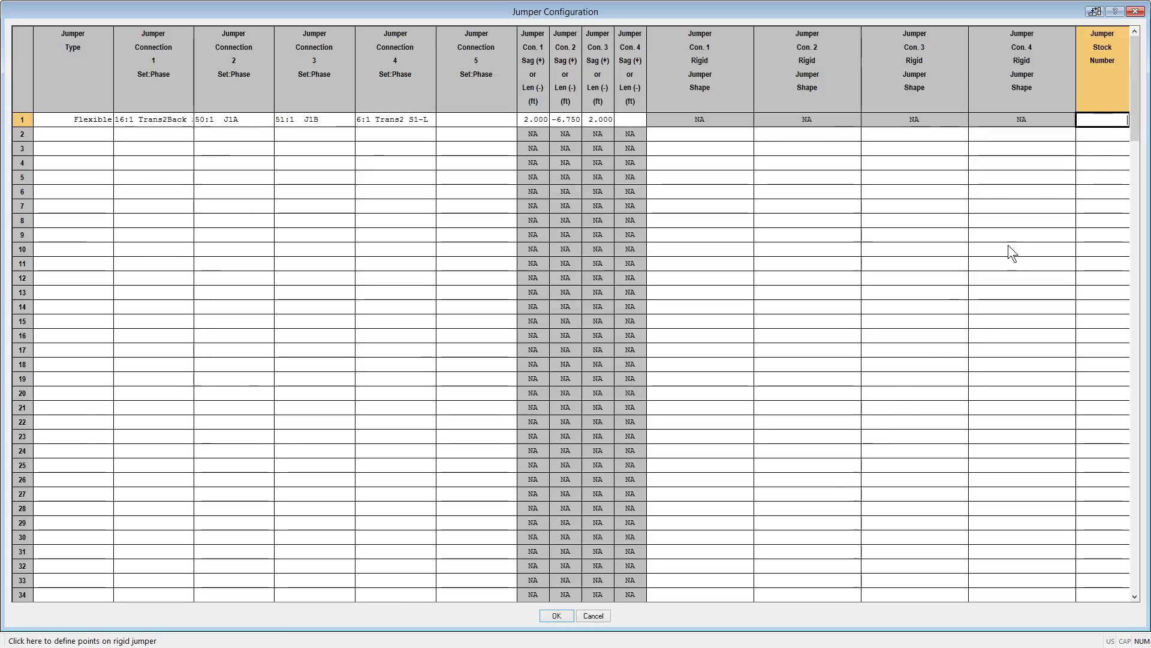
left_click(560, 616)
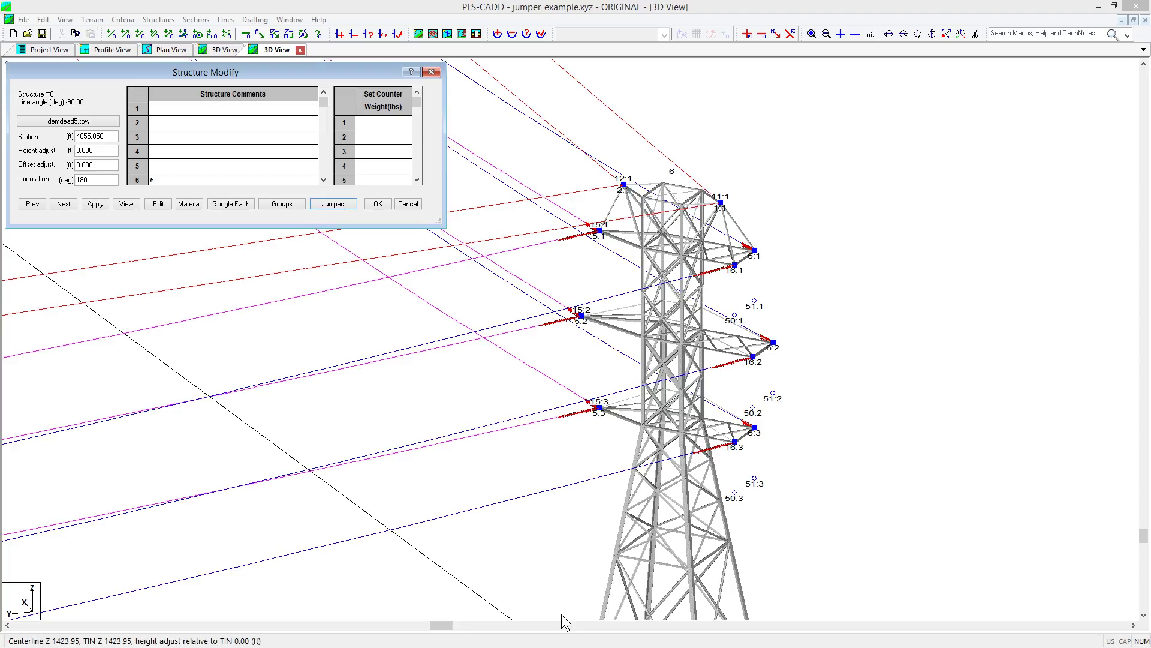
left_click(378, 206)
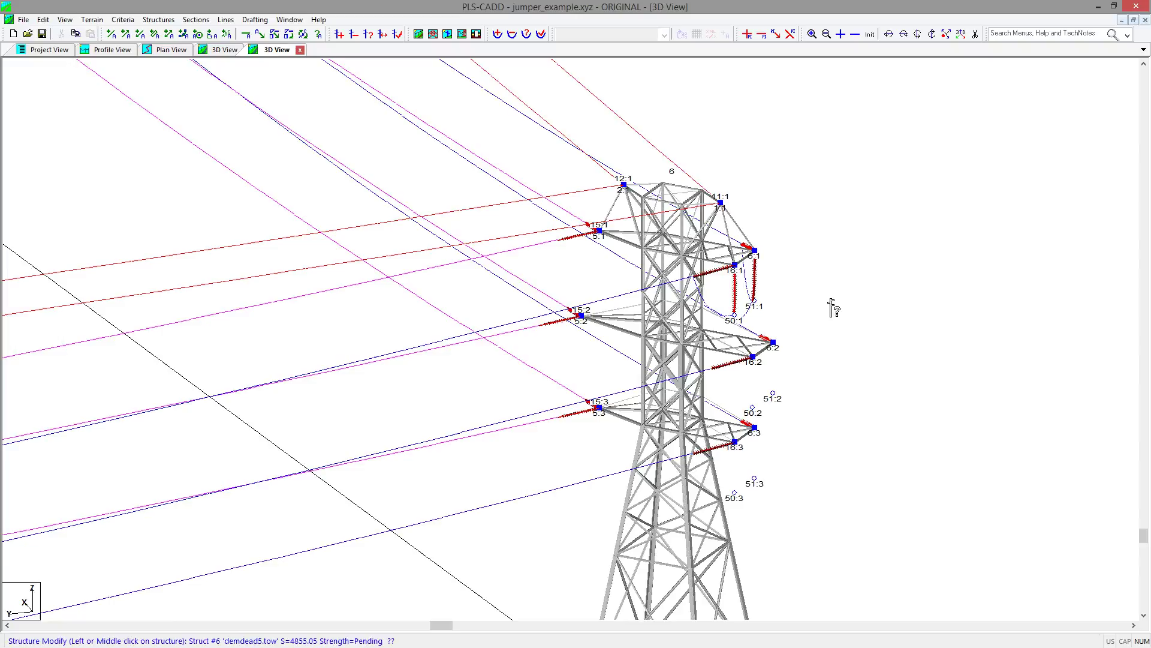
- Reopen the jumper configuration of structure #6 for modification
key("Escape")
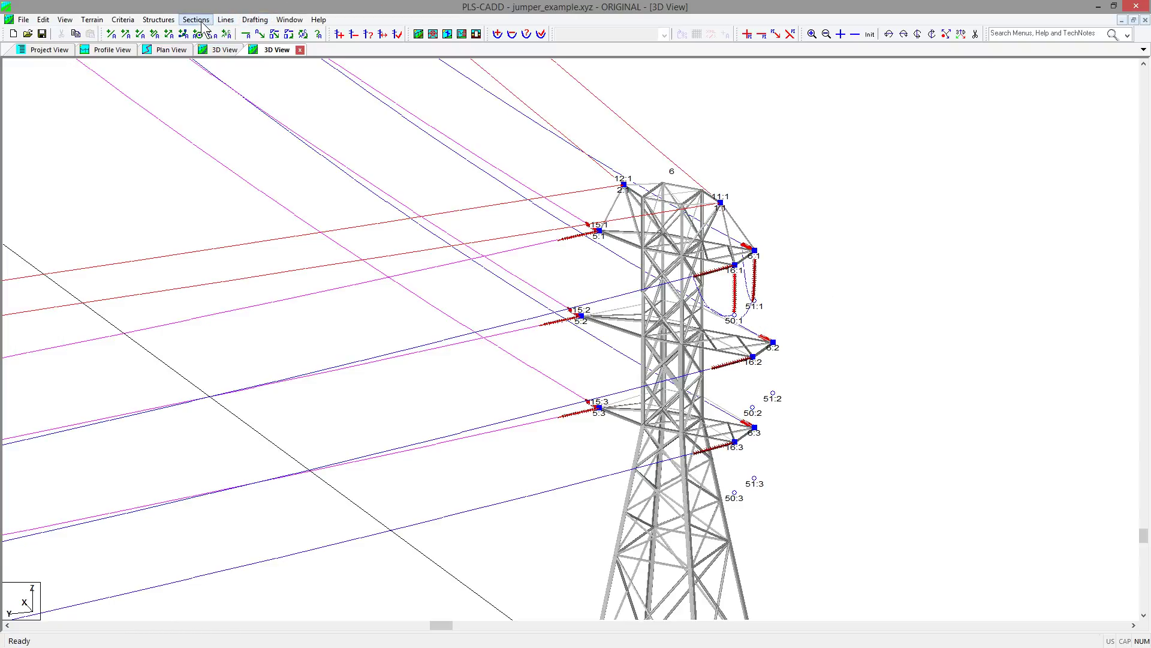
left_click(161, 20)
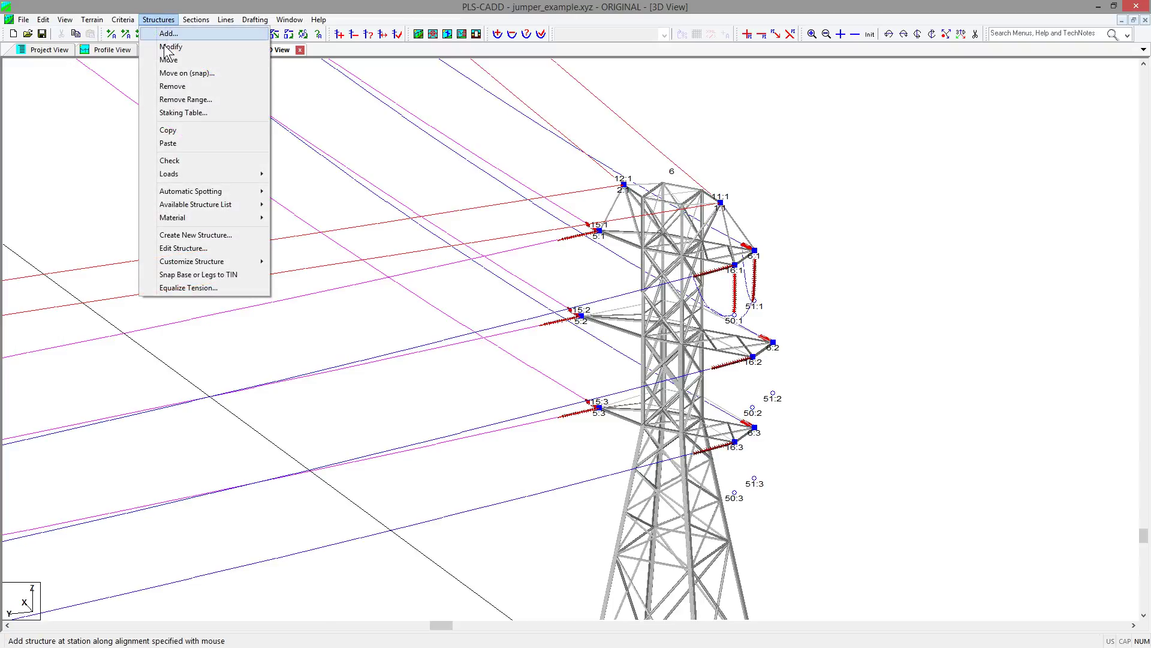
left_click(172, 47)
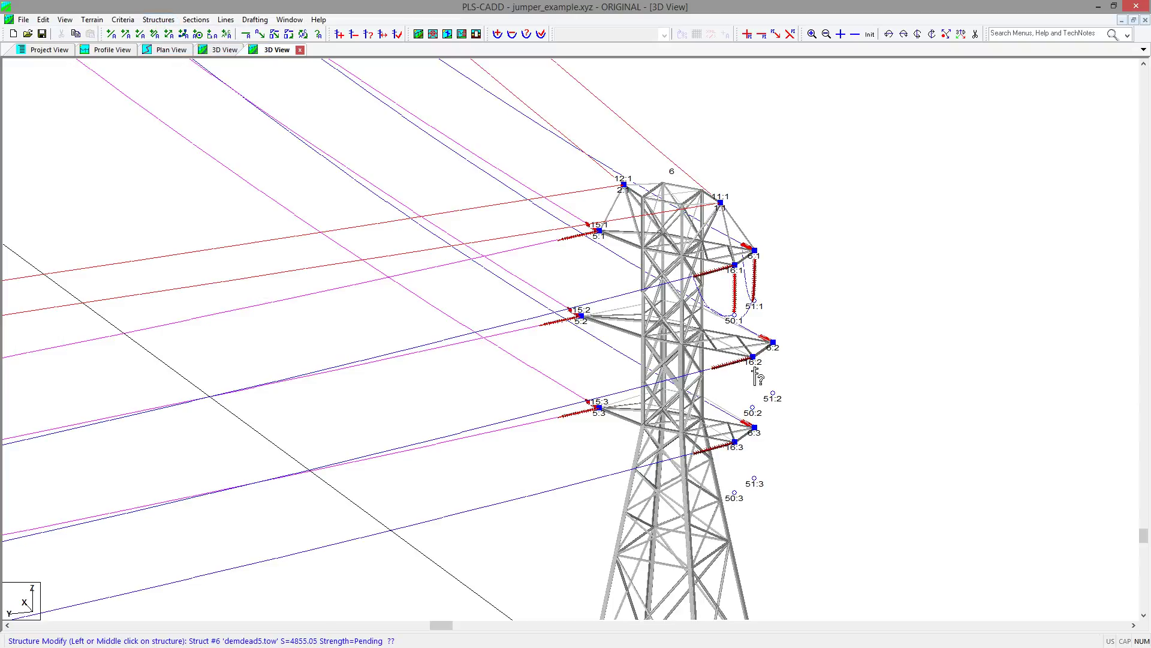
left_click(691, 445)
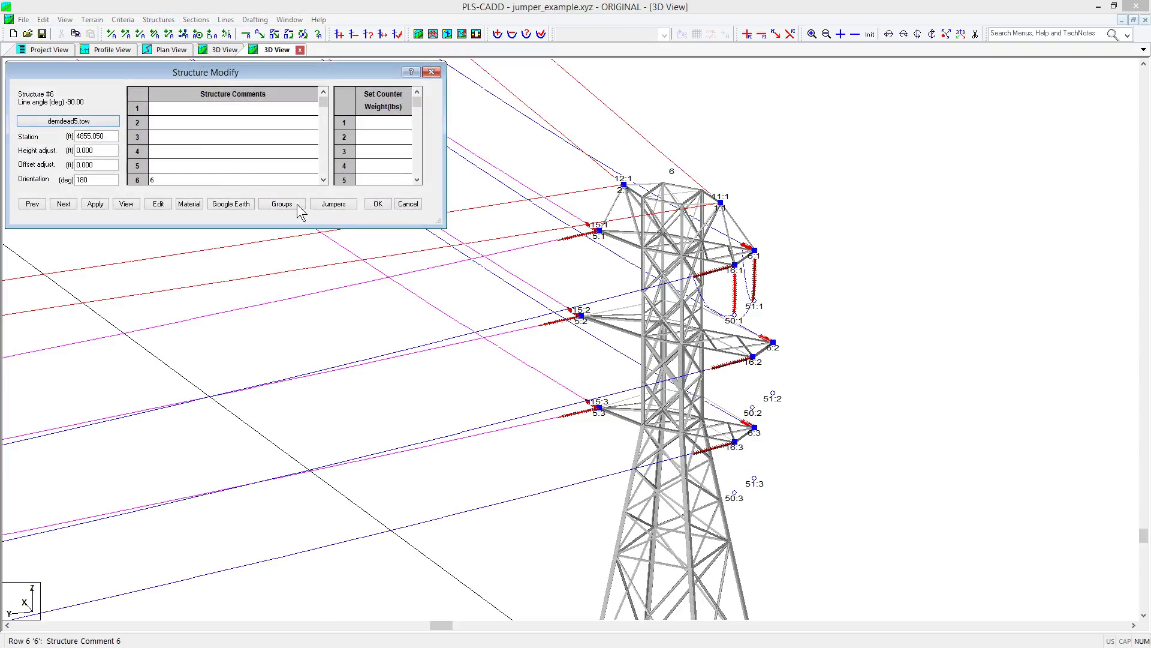
left_click(345, 207)
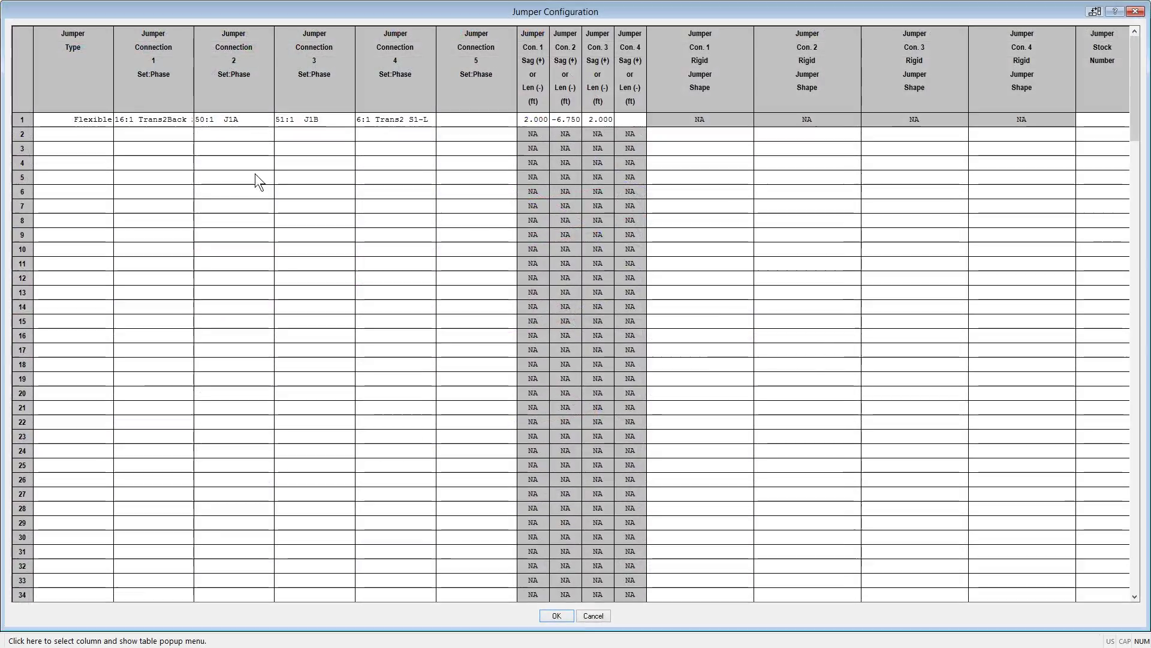
- Copy jumper row 1 and fill rows 2 and 3 with its contents
left_click(20, 120)
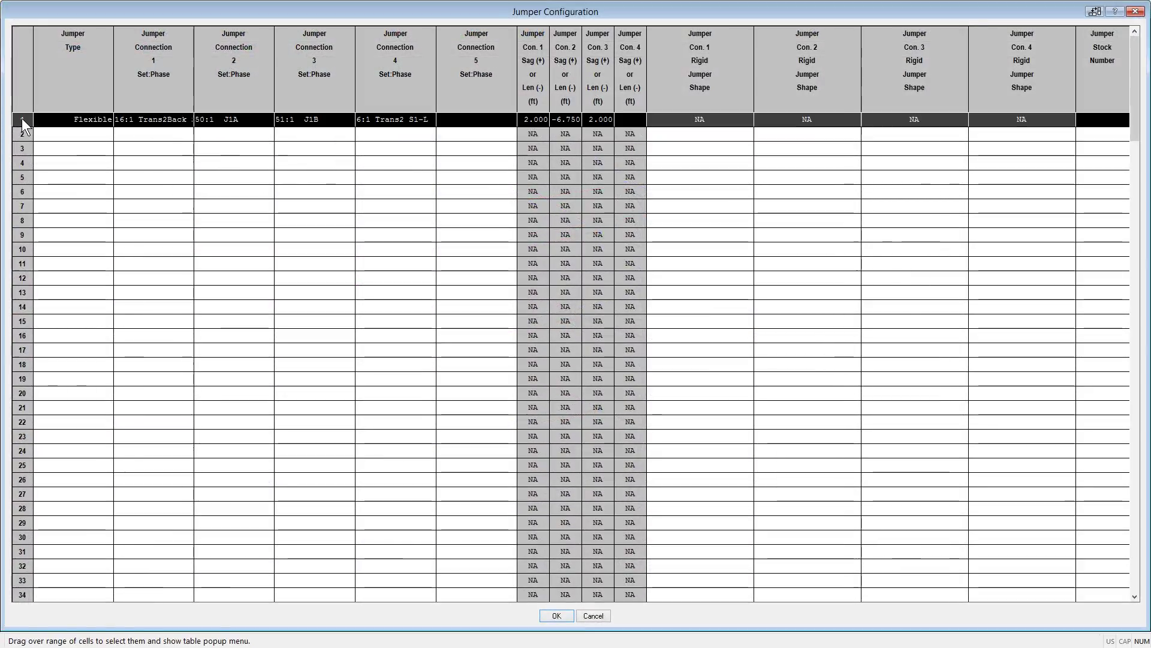
left_click(49, 144)
left_click_drag(21, 133, 27, 150)
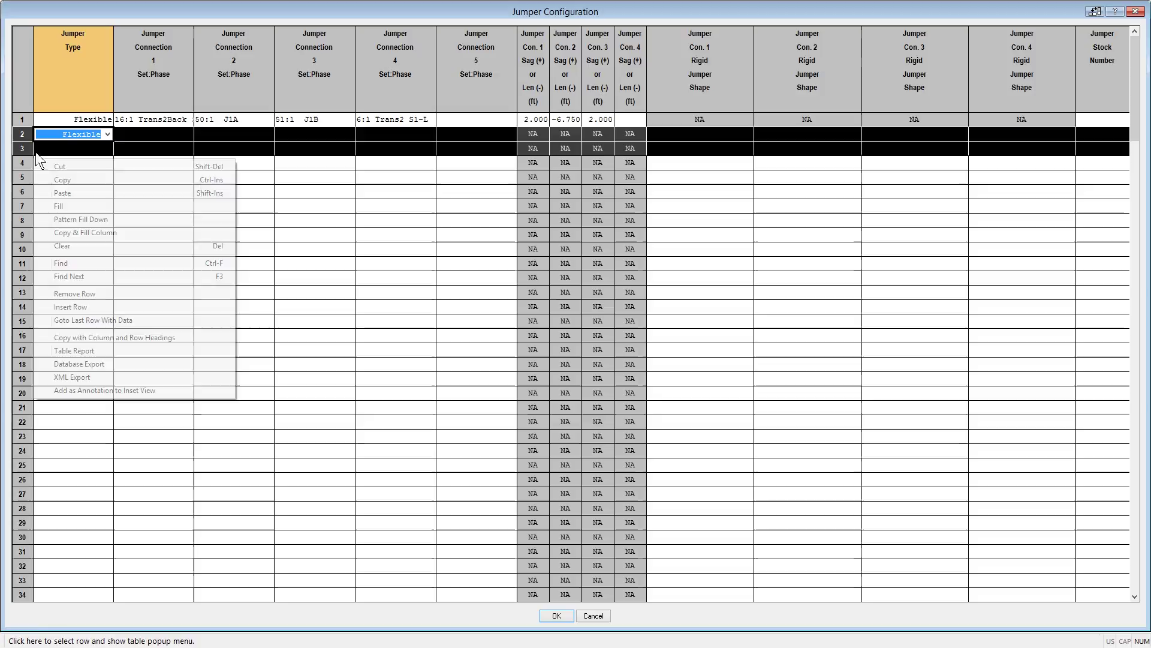
left_click(66, 206)
- Set jumper connection 1 to 16:2 Trans2Back S2-R in row 2 and 16:3 Trans2Back S3-R in row 3
left_click(185, 132)
left_click(185, 133)
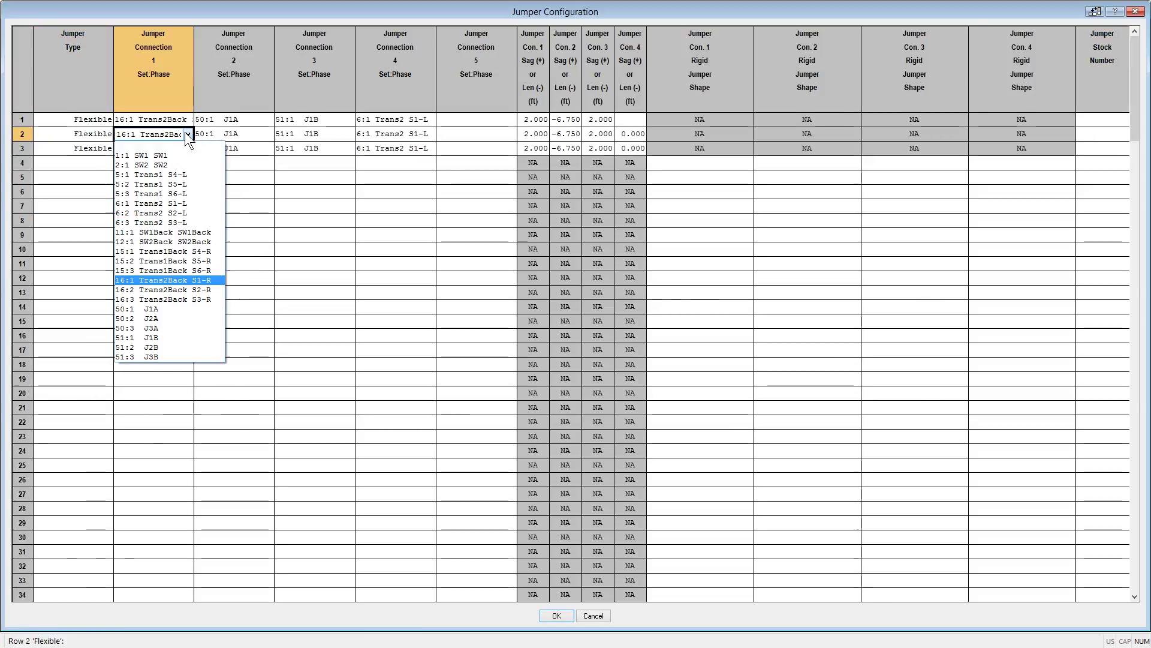
left_click(154, 294)
left_click(181, 149)
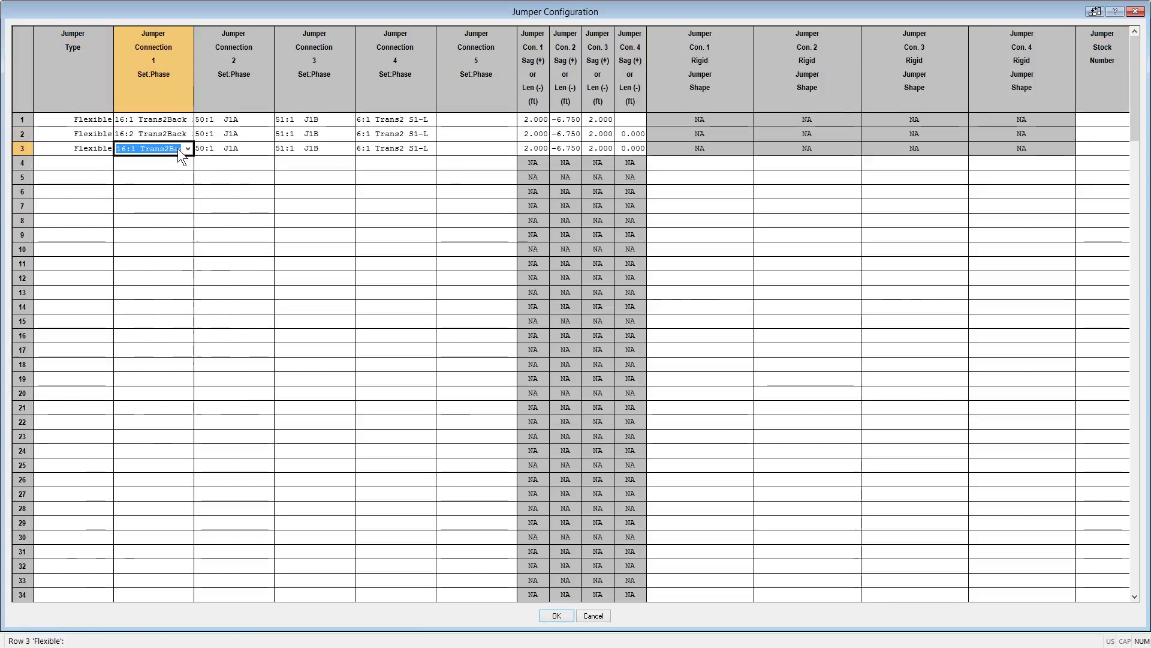
left_click(178, 149)
left_click(154, 315)
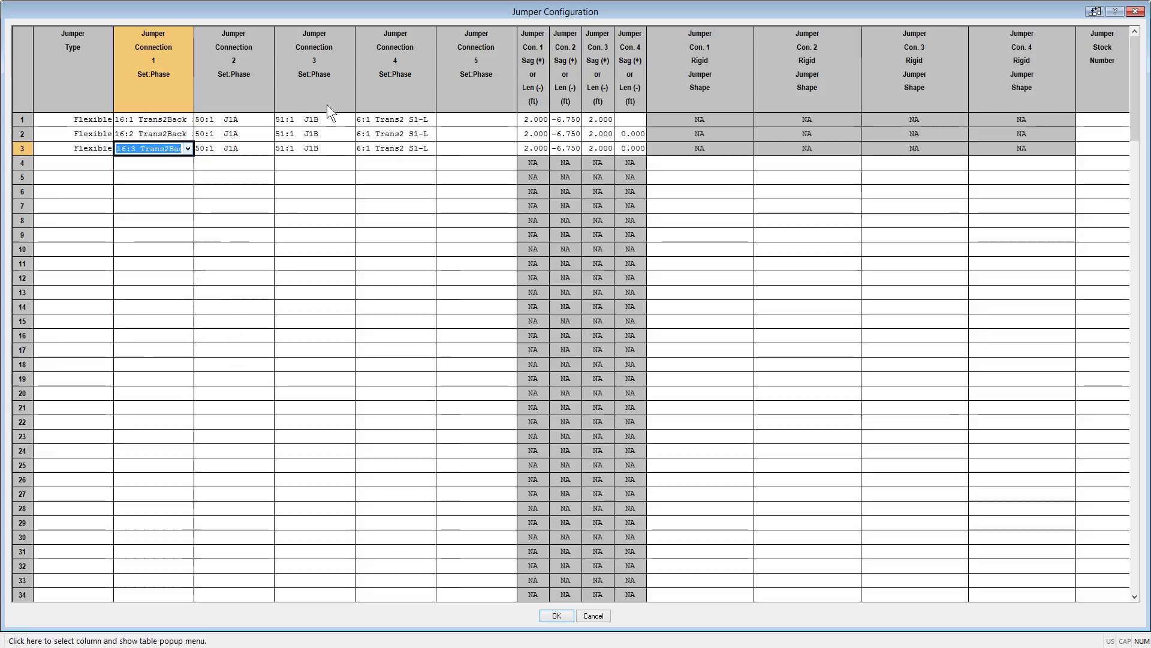
- Set jumper connection 2 to 50:2 J2A in row 2 and 50:3 J3A in row 3
left_click(257, 132)
left_click(259, 134)
left_click(229, 318)
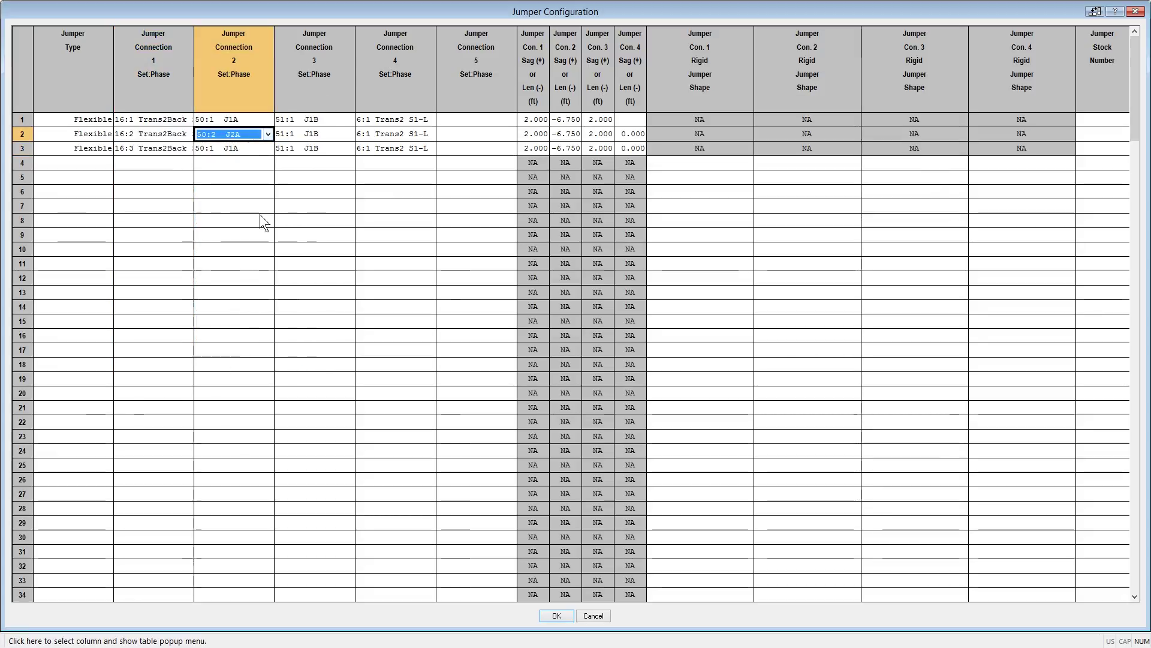
left_click(264, 149)
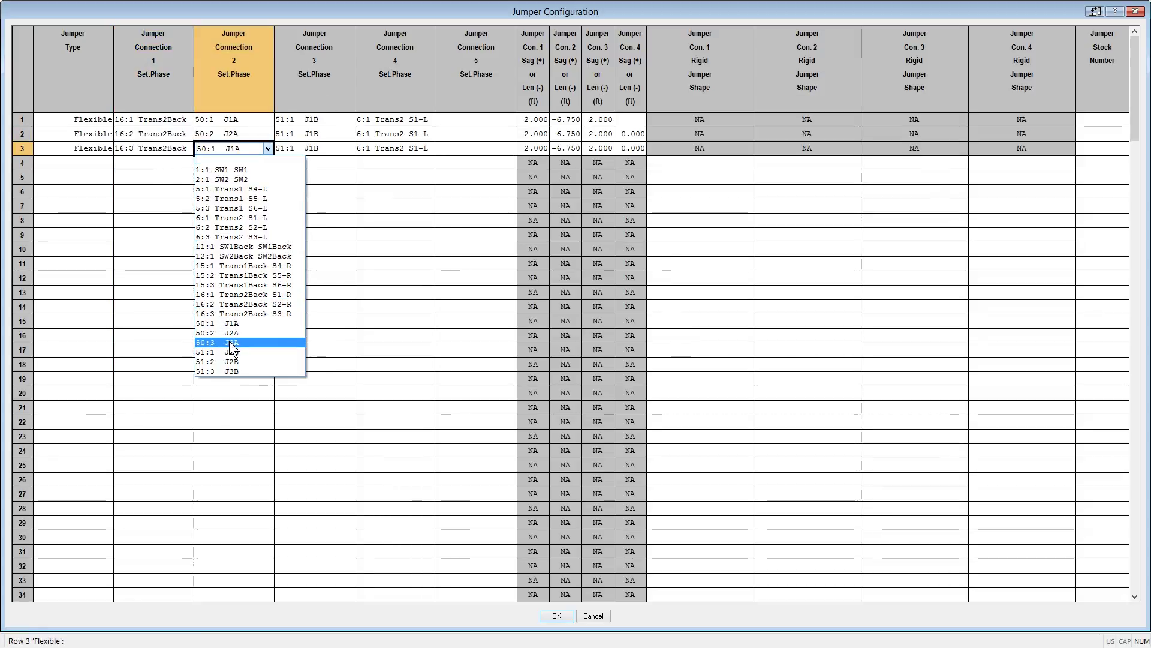
left_click(229, 341)
- Set jumper connection 3 to 51:2 J2B in row 2 and 51:3 J3B in row 3
left_click(329, 133)
left_click(330, 134)
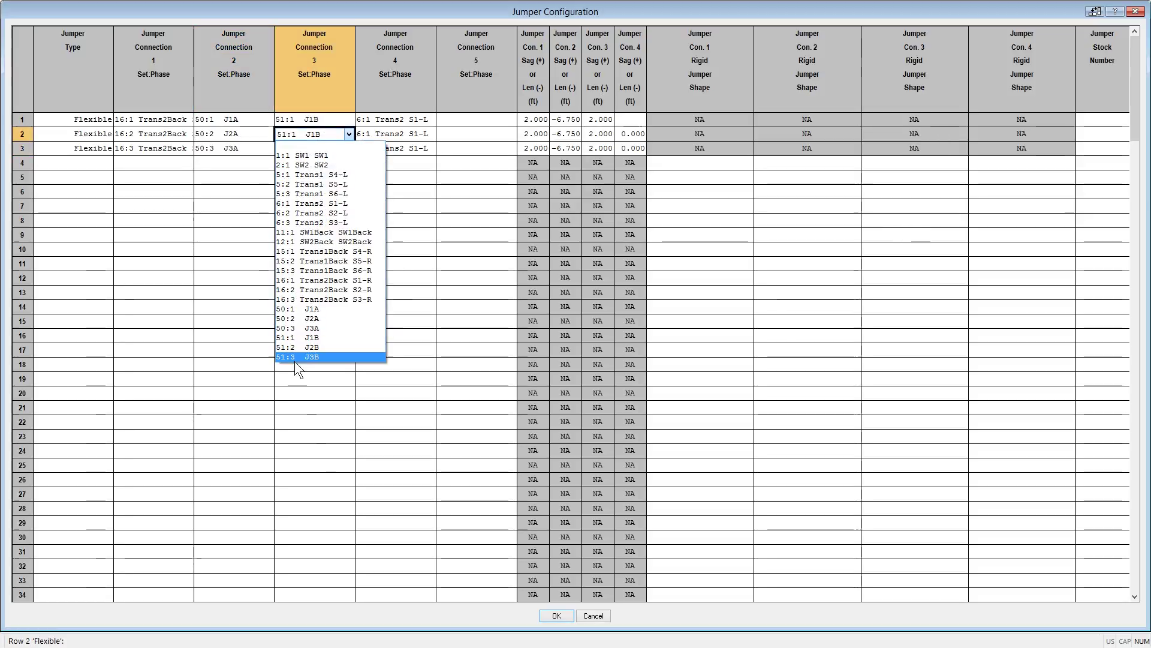
left_click(303, 347)
left_click(337, 146)
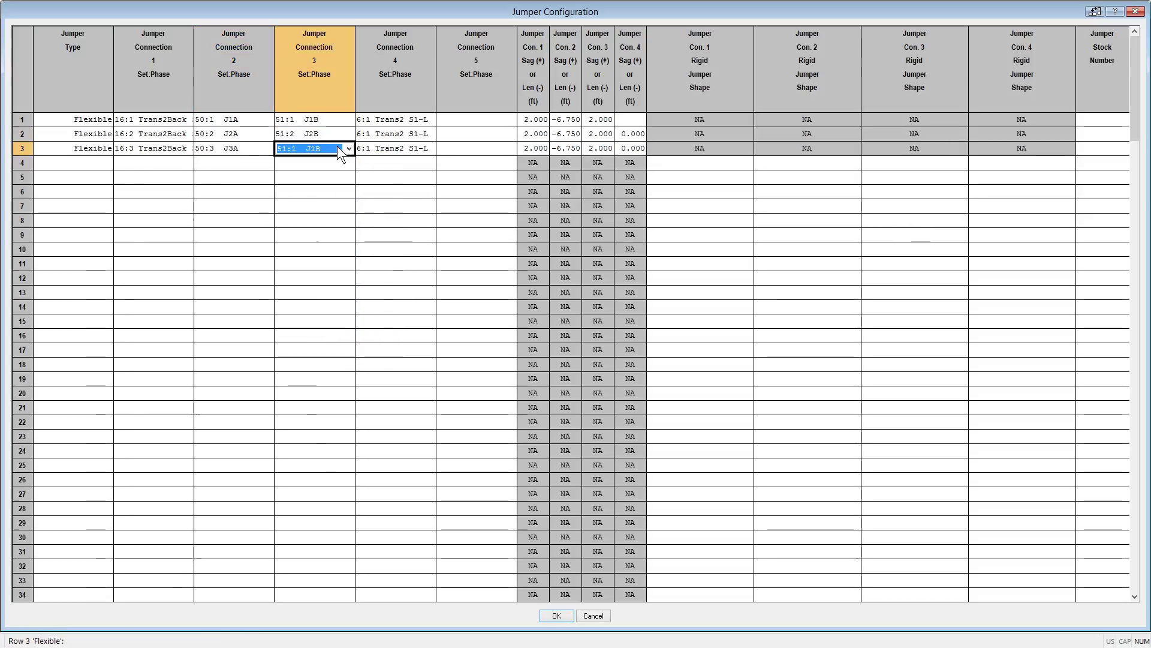
left_click(337, 146)
left_click(309, 372)
- Set jumper connection 4 to 6:2 Trans2 S2-L in row 2 and 6:3 Trans2 S3-L in row 3, and apply the configuration to structure #6
left_click(419, 134)
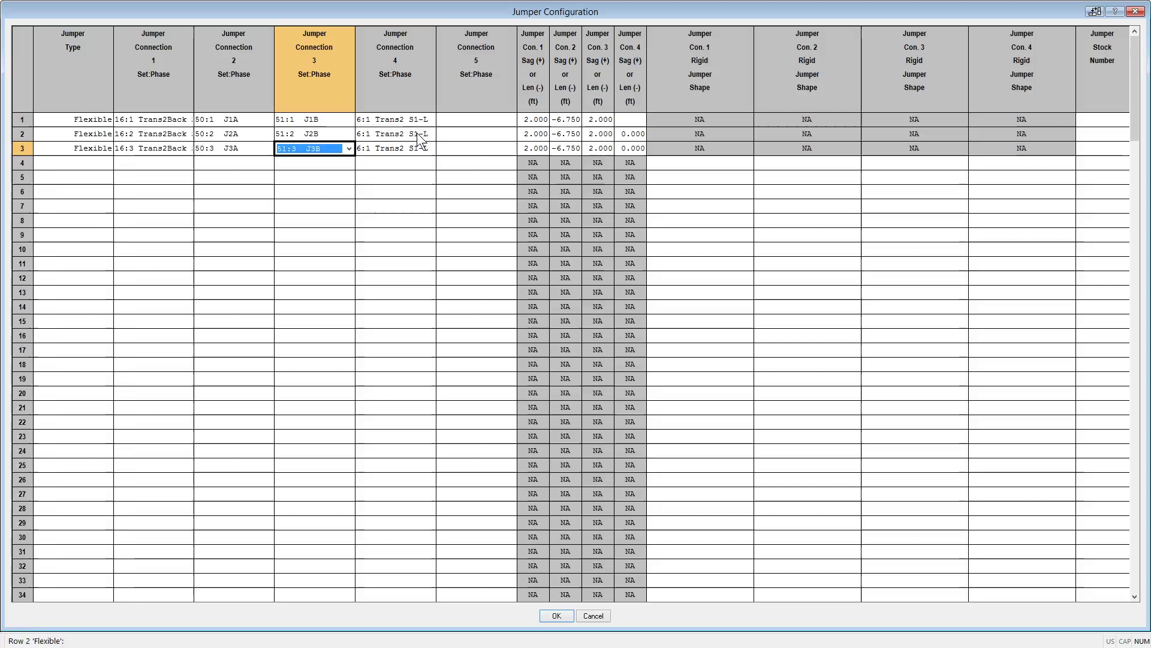
left_click(419, 135)
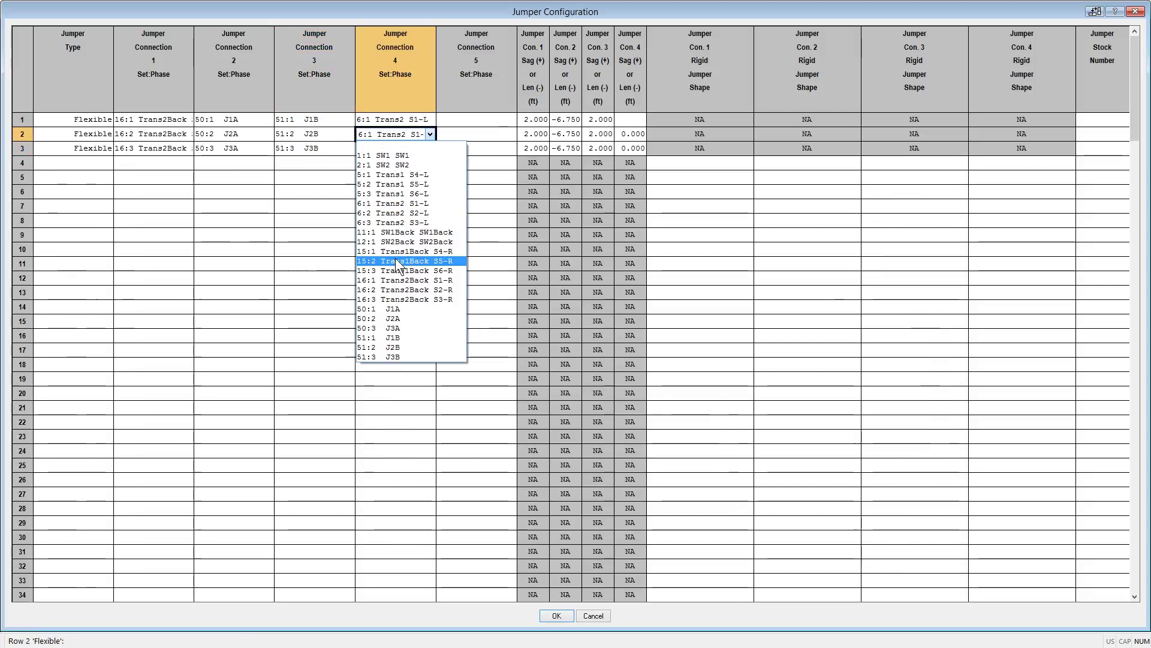
left_click(394, 213)
left_click(416, 146)
left_click(420, 148)
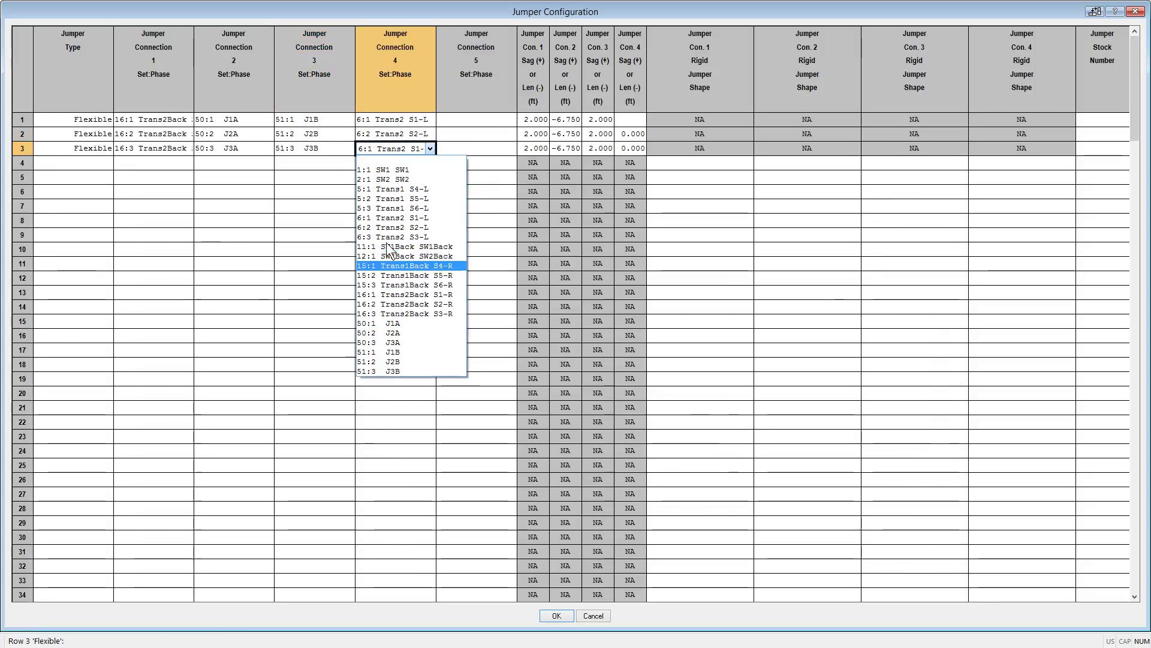
left_click(387, 247)
left_click(556, 615)
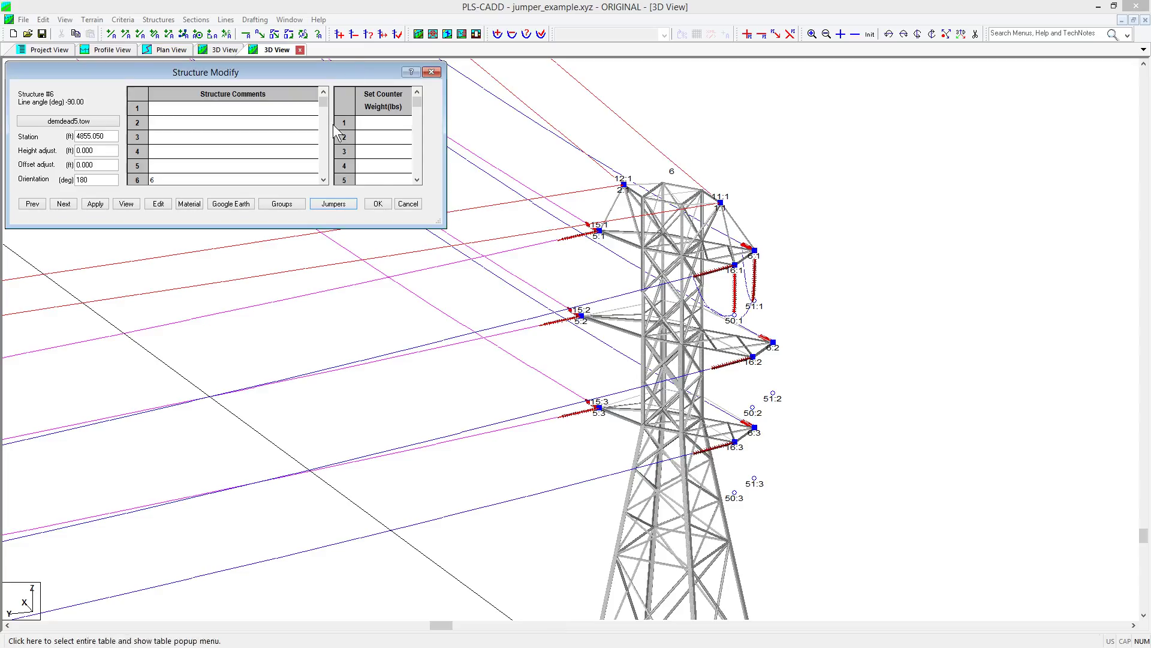
left_click(381, 205)
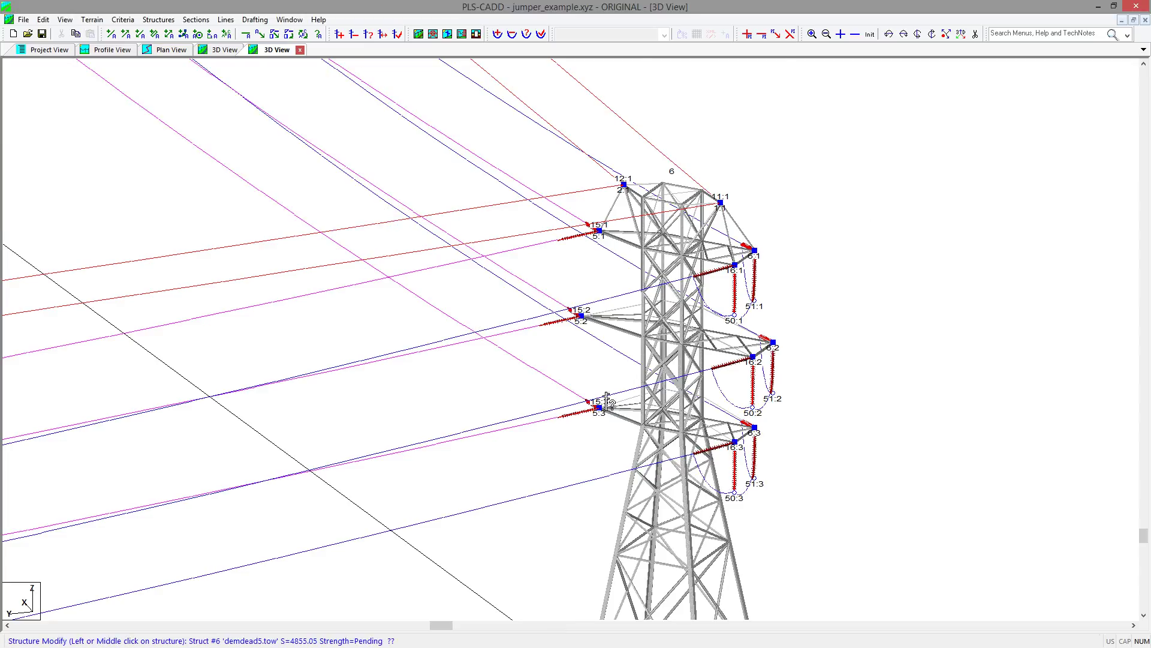
- Reopen structure #6's jumper configuration and set row 4's jumper type to Flexible
scroll(570, 231, "up", 2)
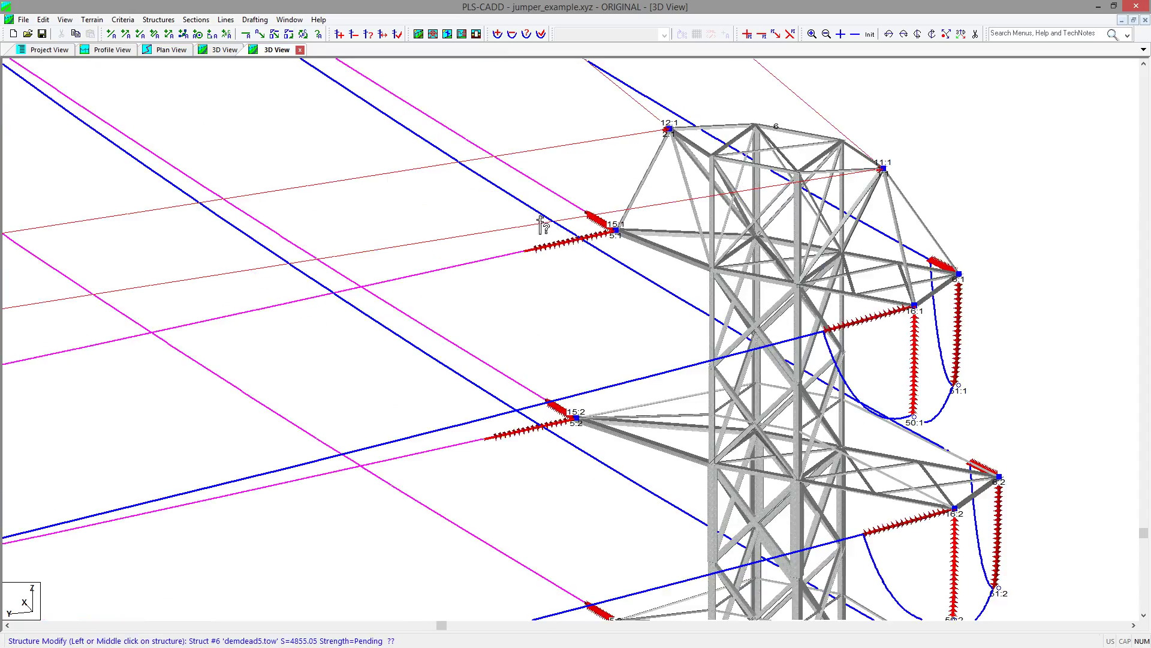
scroll(542, 225, "down", 2)
left_click(648, 478)
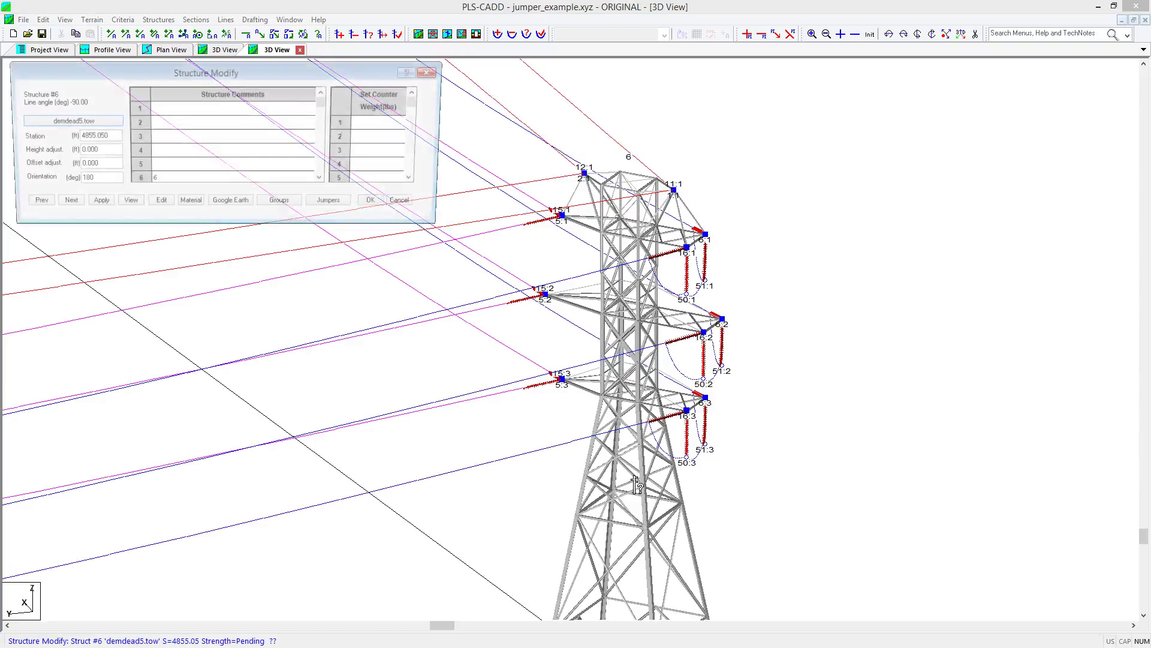
left_click(333, 204)
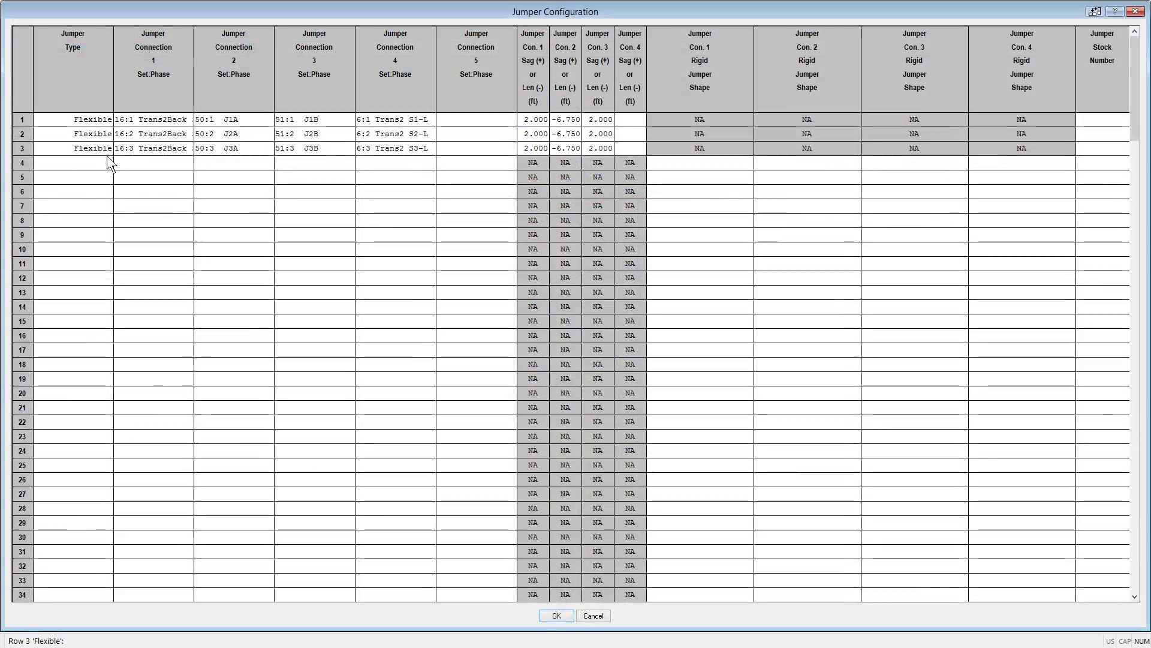
left_click(107, 161)
left_click(107, 162)
left_click(69, 174)
- Connect row 4's jumper from 15:1 Trans1Back S4-R to 5:1 Trans1 S4-L with a con. 1 sag of 2 ft
left_click(161, 163)
left_click(167, 163)
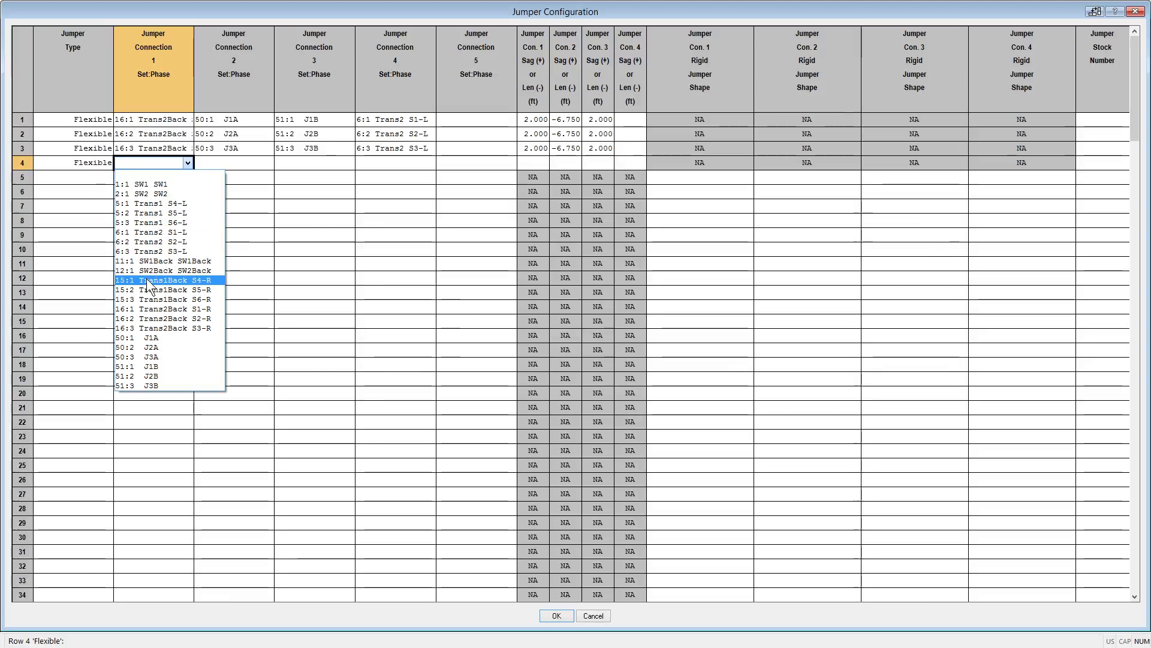
left_click(146, 280)
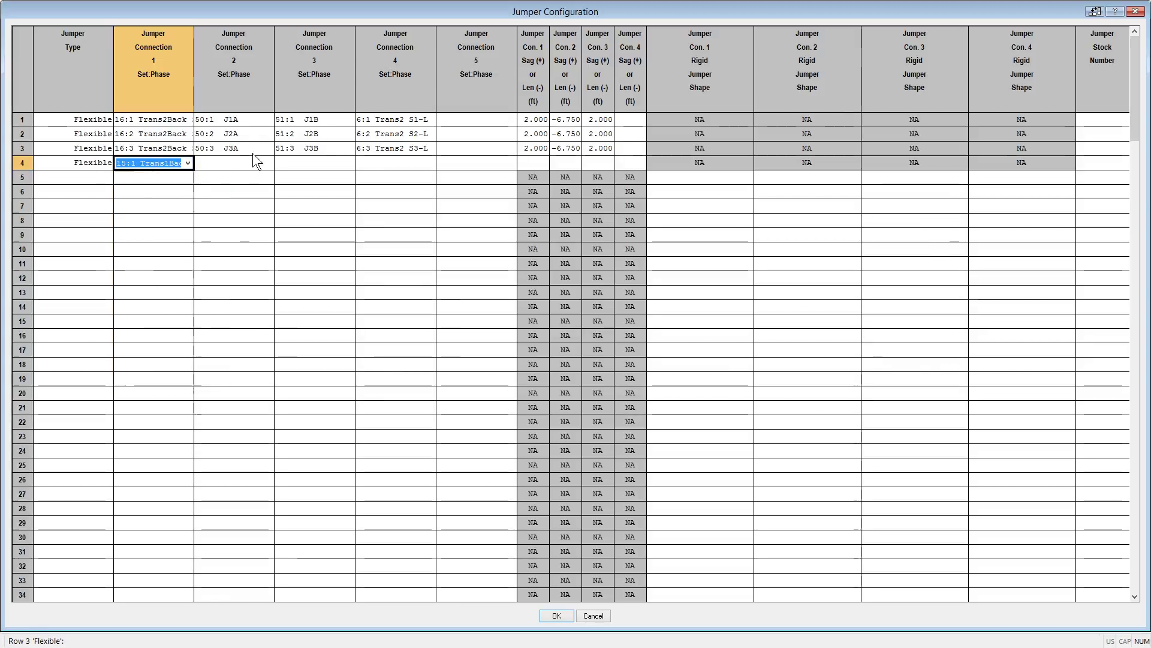
left_click(253, 163)
left_click(253, 164)
left_click(228, 202)
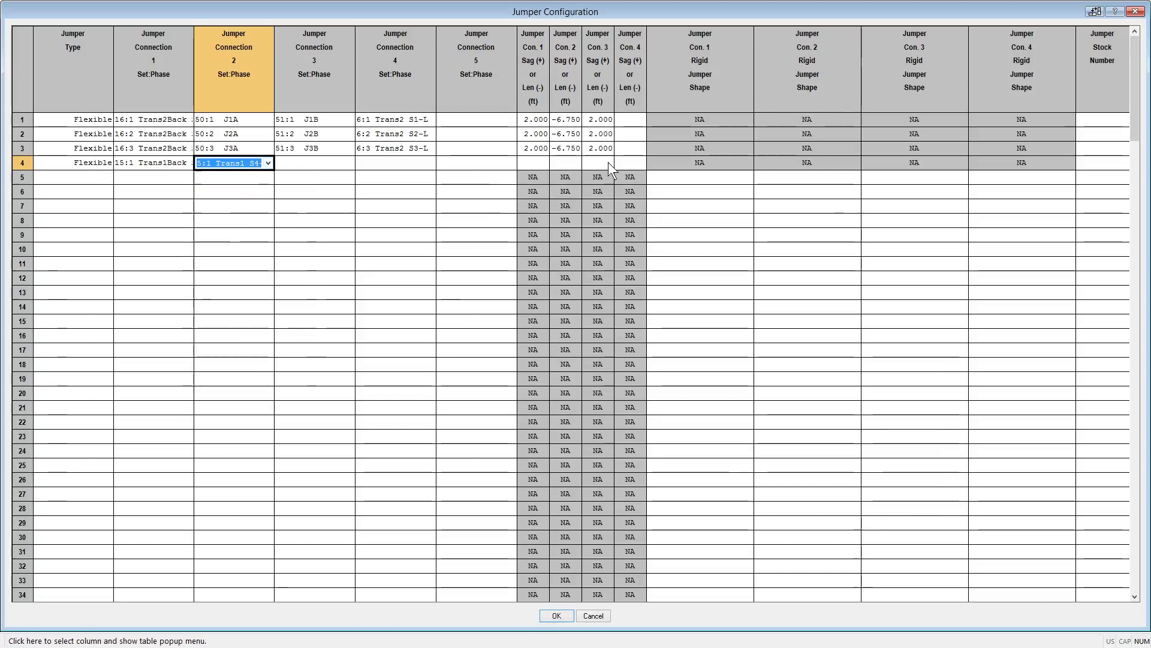
left_click(528, 162)
type("2")
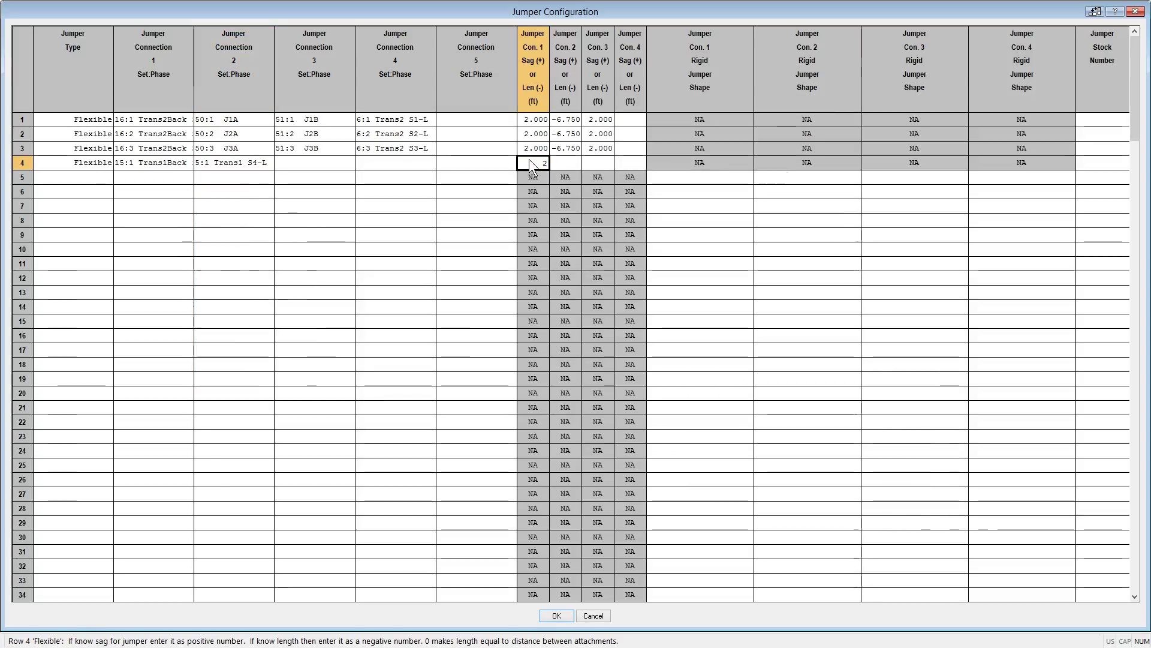
- Copy jumper row 4 and fill rows 5 and 6 with its contents
left_click(31, 162)
right_click(30, 162)
left_click(37, 176)
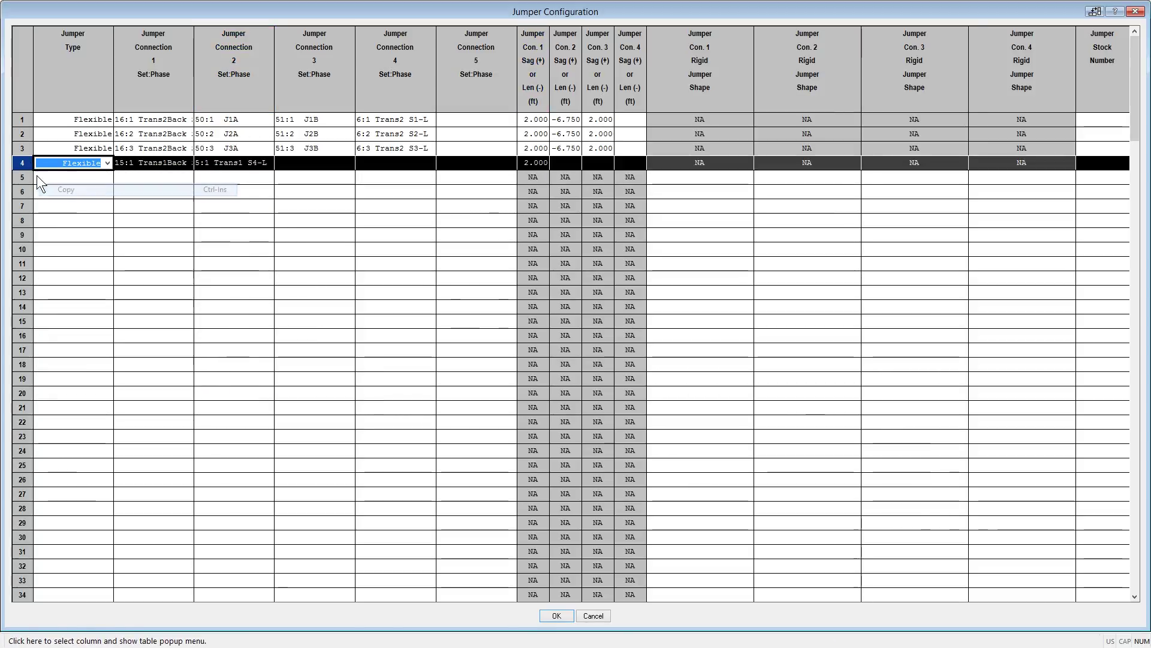
left_click(20, 178)
left_click(22, 192, "shift")
right_click(22, 192)
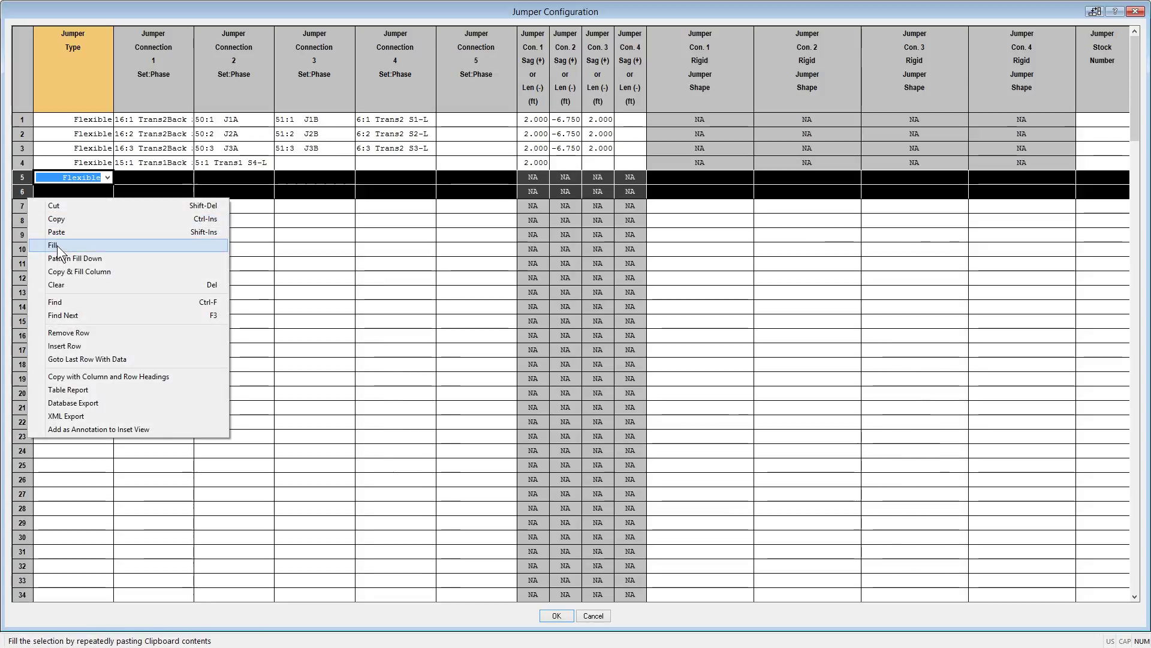
left_click(57, 246)
- Set jumper connection 1 to 15:2 Trans1Back S5-R in row 5 and 15:3 Trans1Back S6-R in row 6
left_click(174, 178)
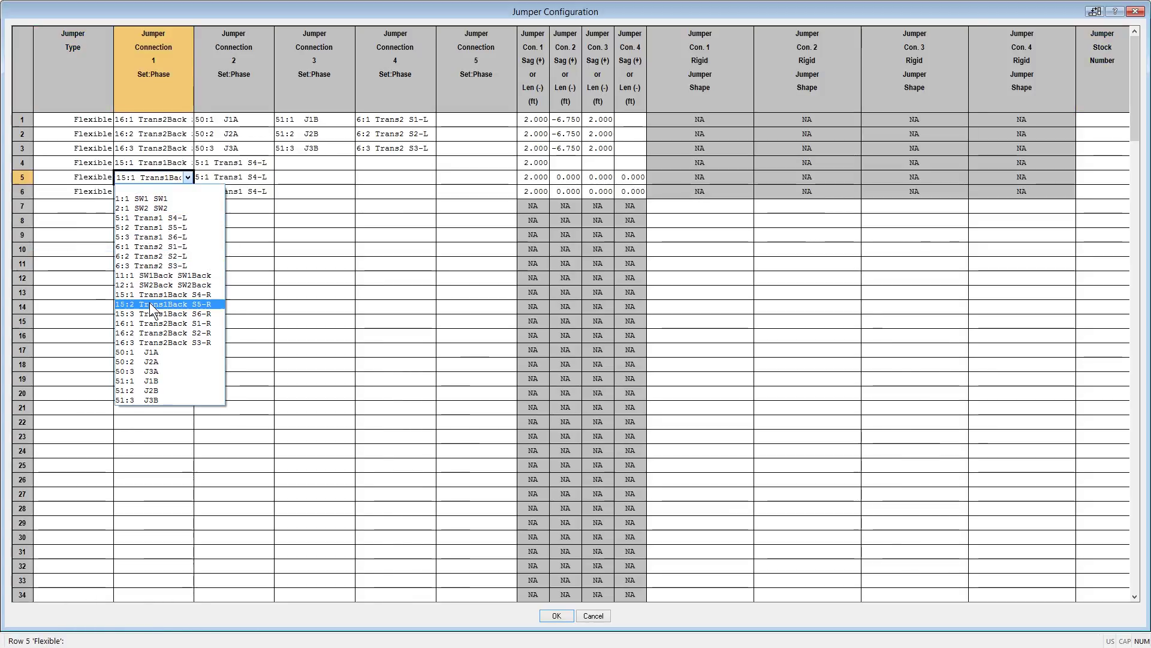
left_click(149, 302)
left_click(187, 190)
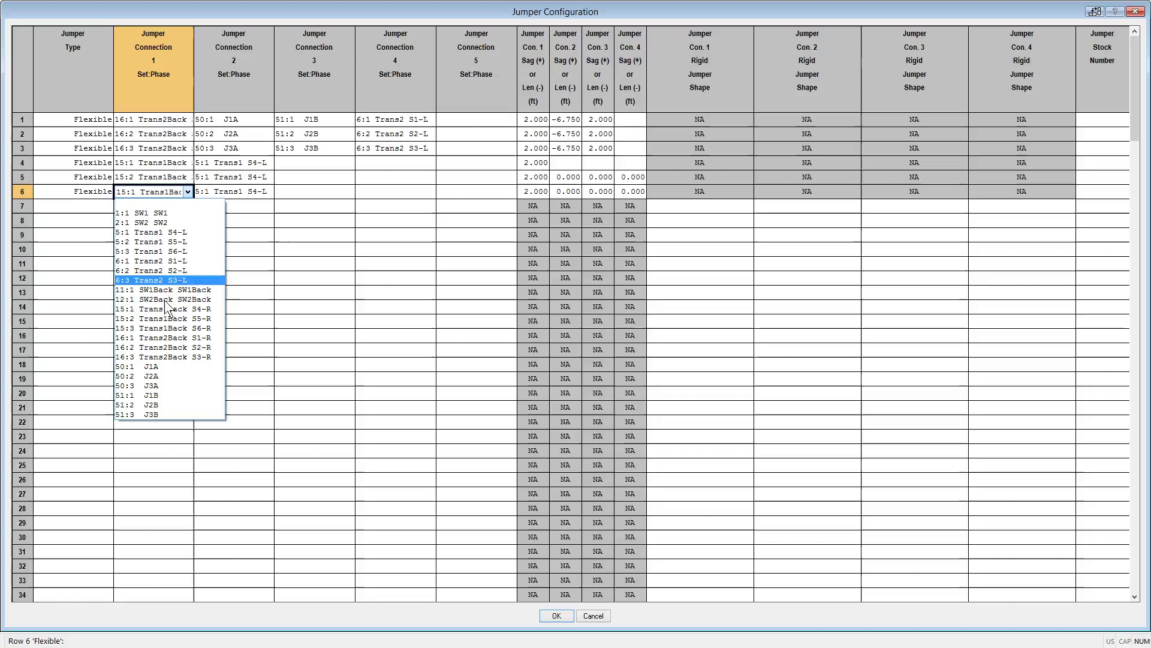
left_click(164, 319)
left_click(170, 191)
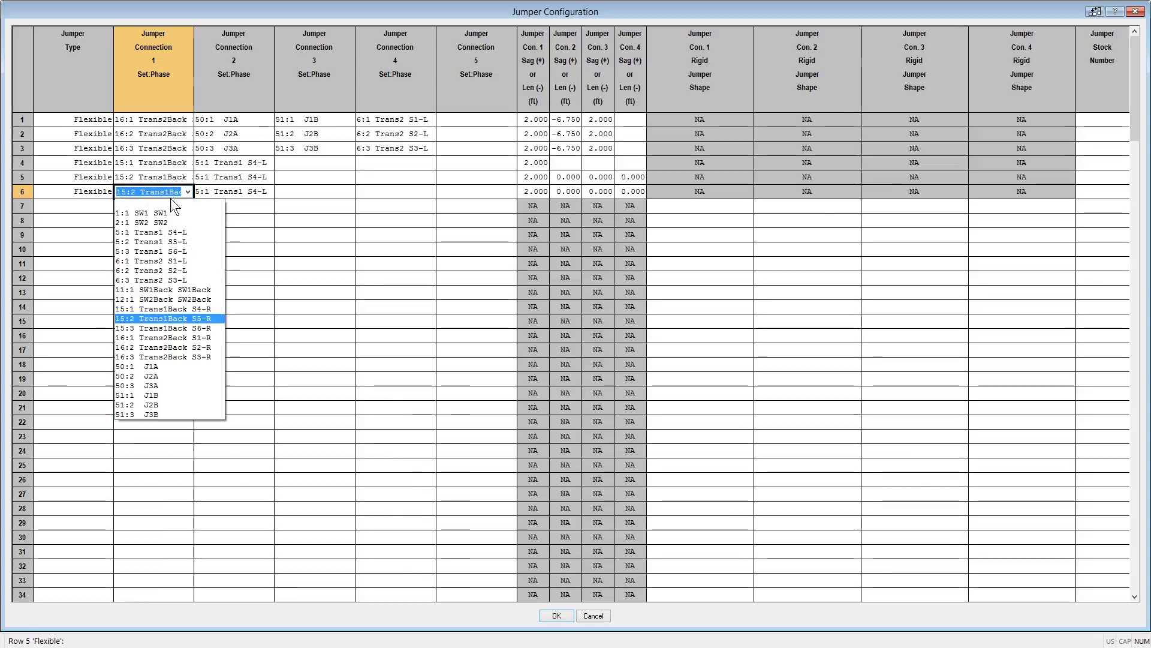
left_click(153, 327)
- Set jumper connection 2 to 5:2 Trans1 S5-L in row 5 and 5:3 Trans1 S6-L in row 6, and accept the jumper configuration
left_click(258, 176)
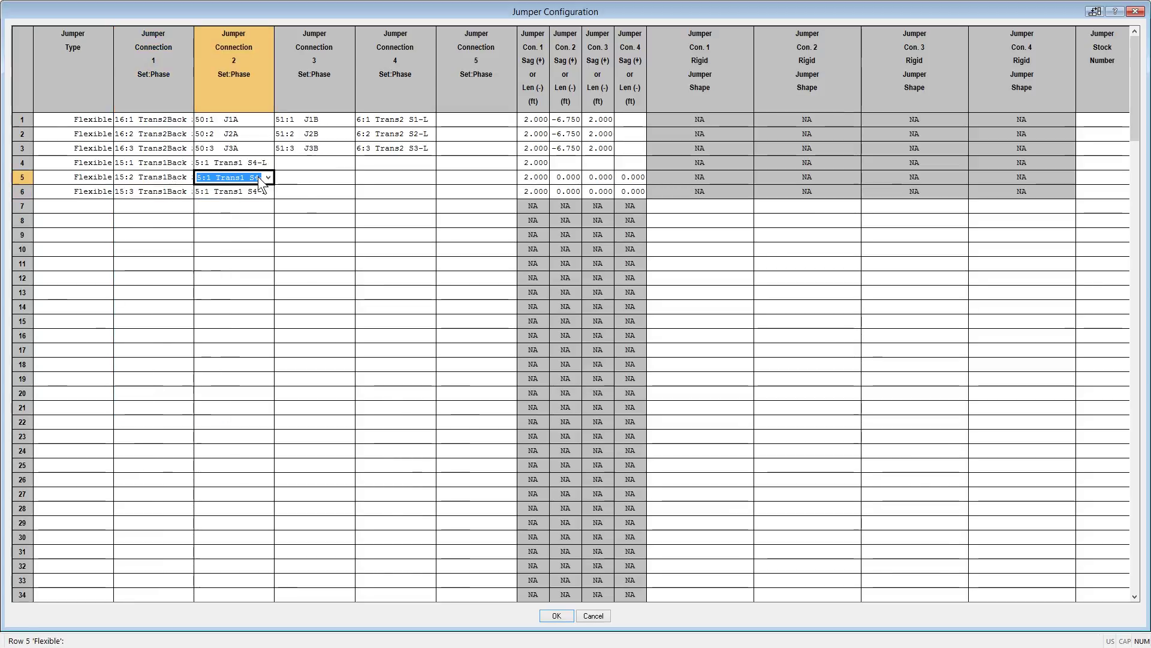
left_click(236, 227)
left_click(254, 191)
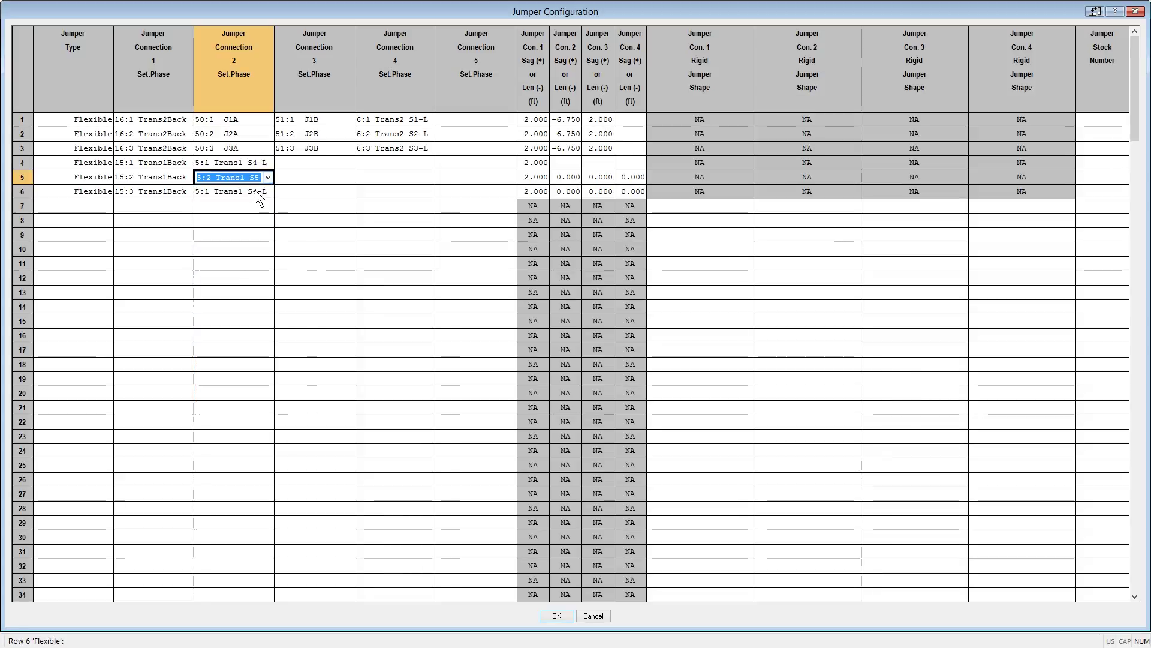
left_click(240, 251)
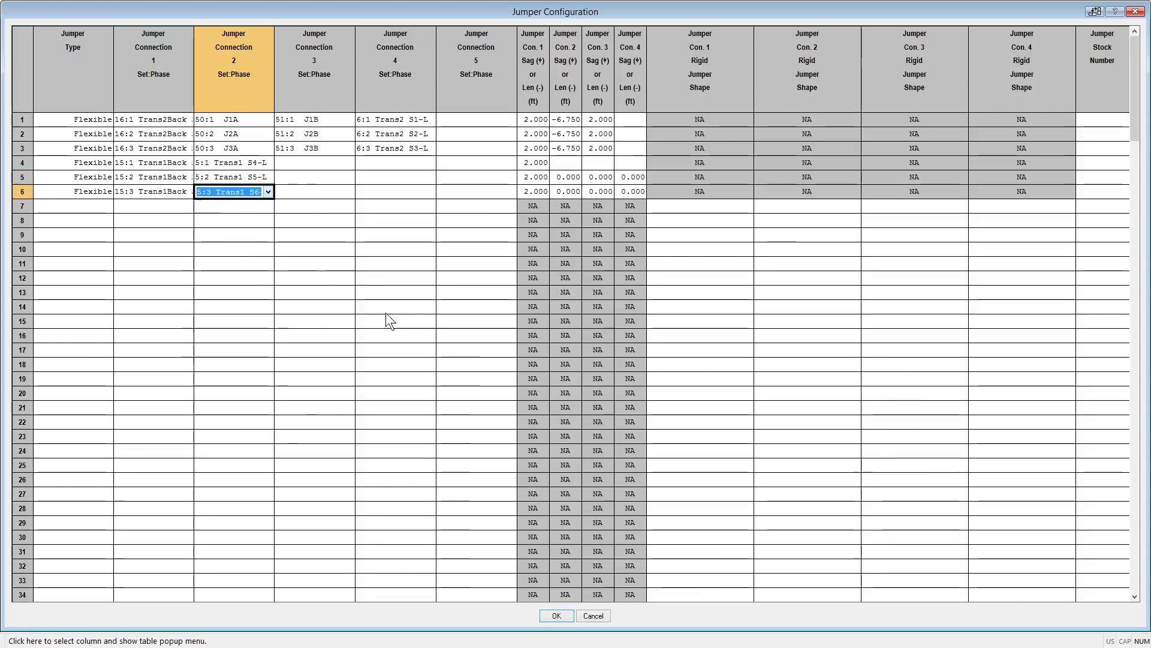
left_click(556, 616)
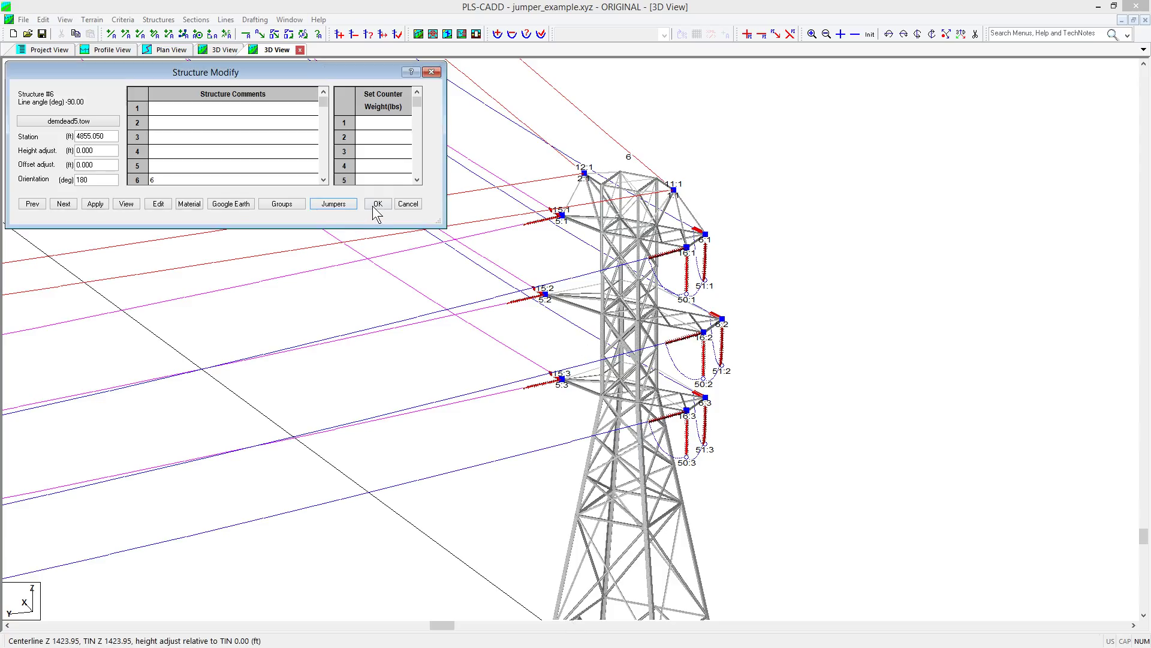
- Accept the modifications to structure #6 and leave structure modification
left_click(377, 204)
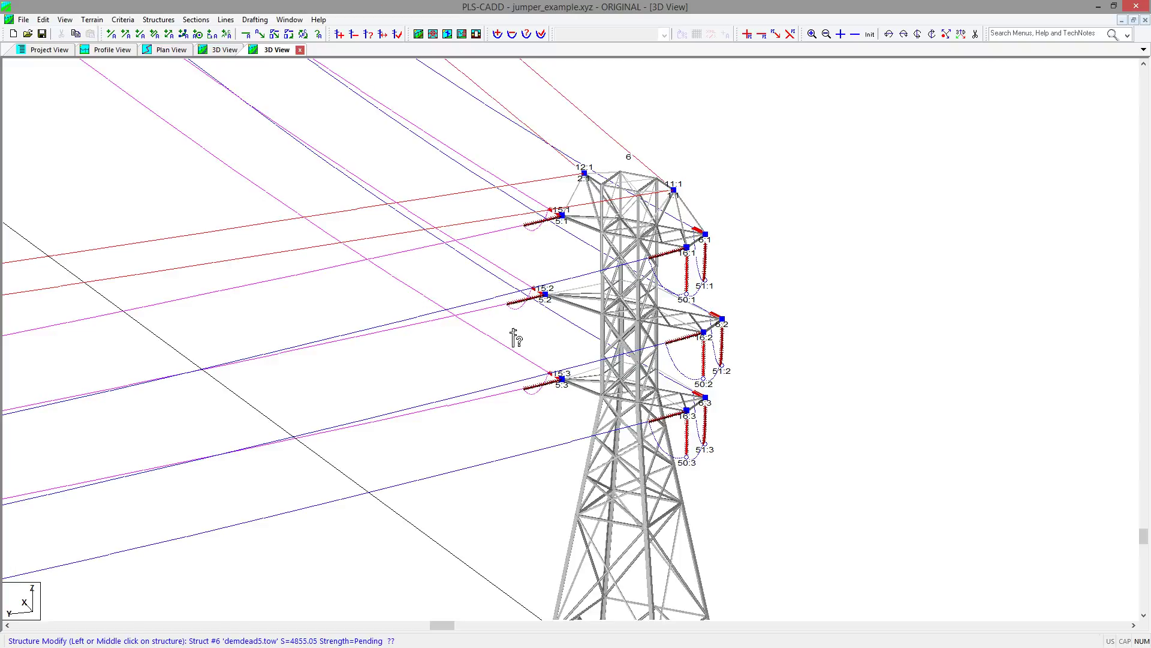
key("Escape")
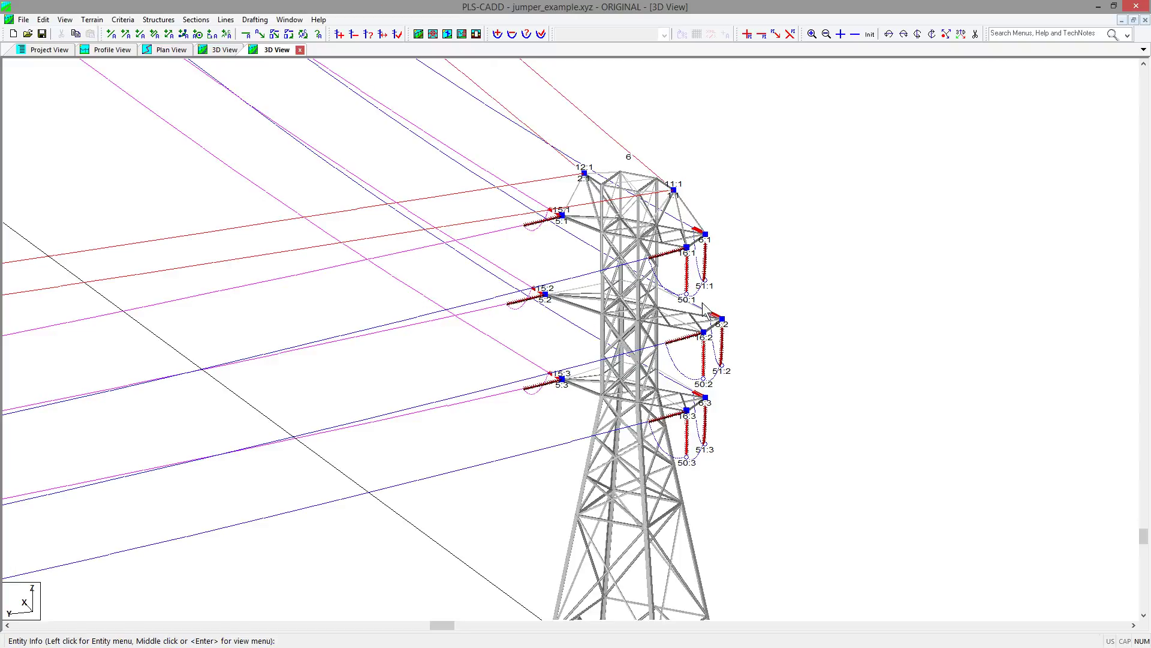
scroll(706, 310, "up", 2)
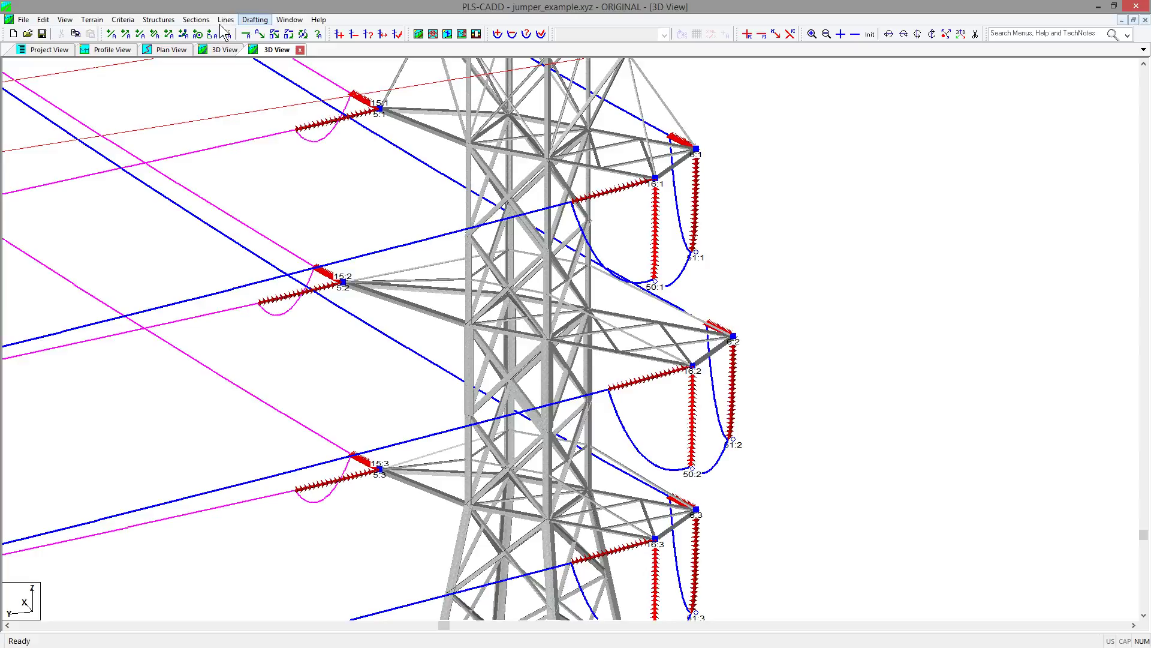
- Display section 11 from structure #3 to #6 under the NESC Blowout 6PSF weather case with wind from the right
left_click(198, 20)
left_click(213, 60)
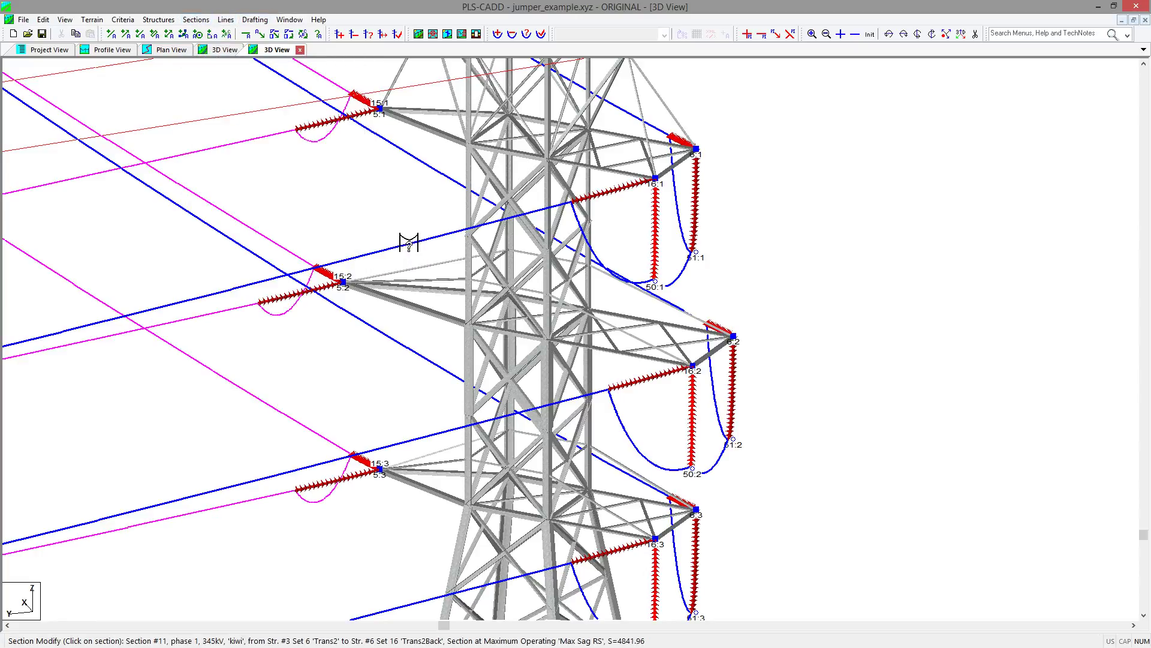
left_click(396, 247)
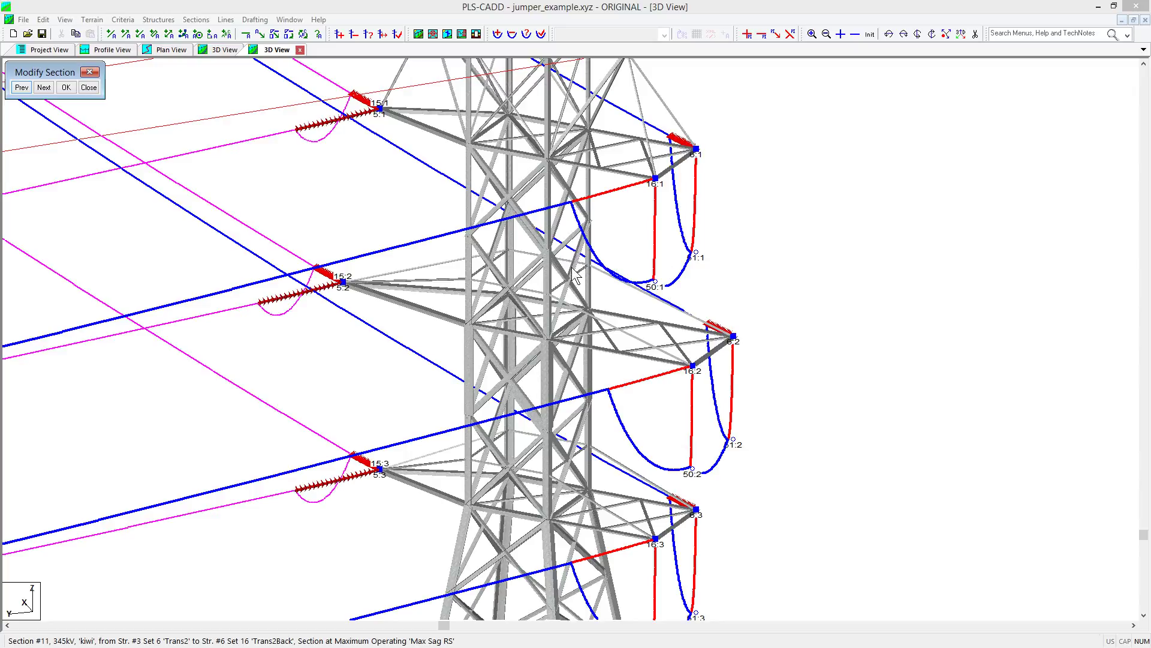
left_click(67, 88)
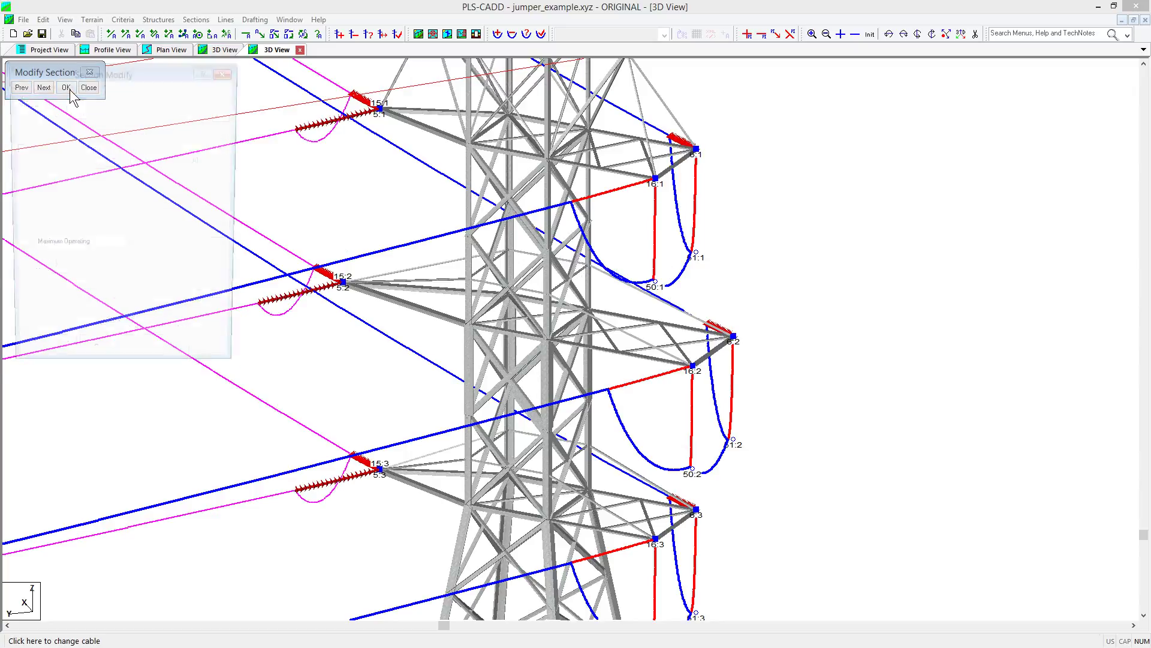
left_click(112, 246)
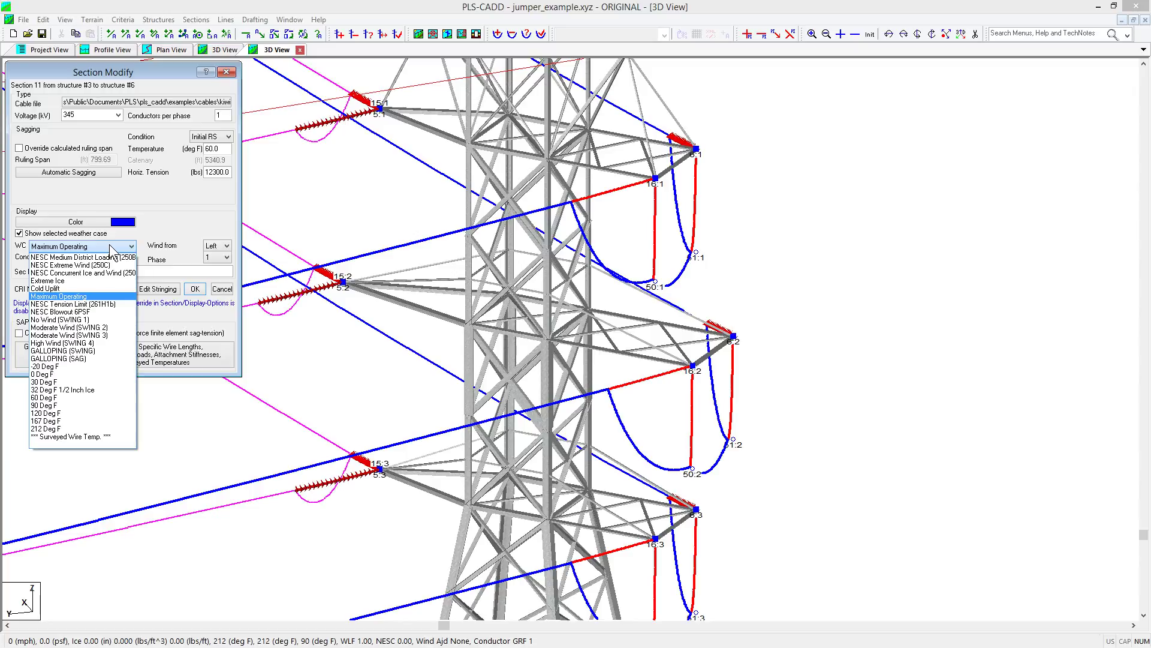
left_click(85, 312)
left_click(226, 247)
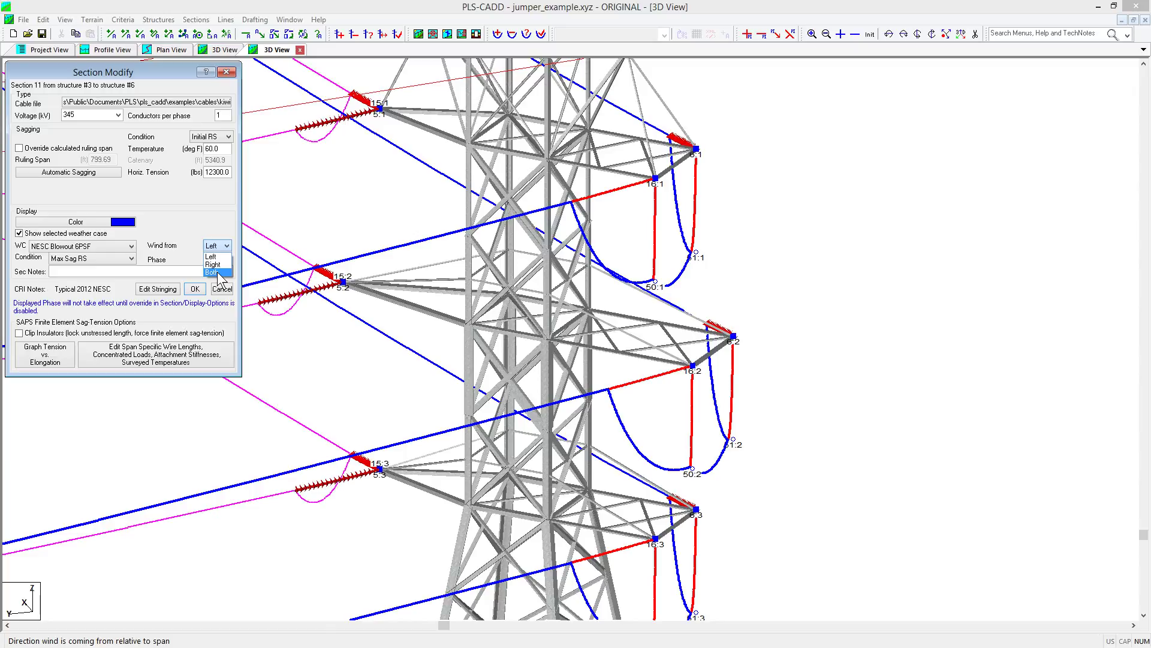
left_click(216, 265)
left_click(195, 288)
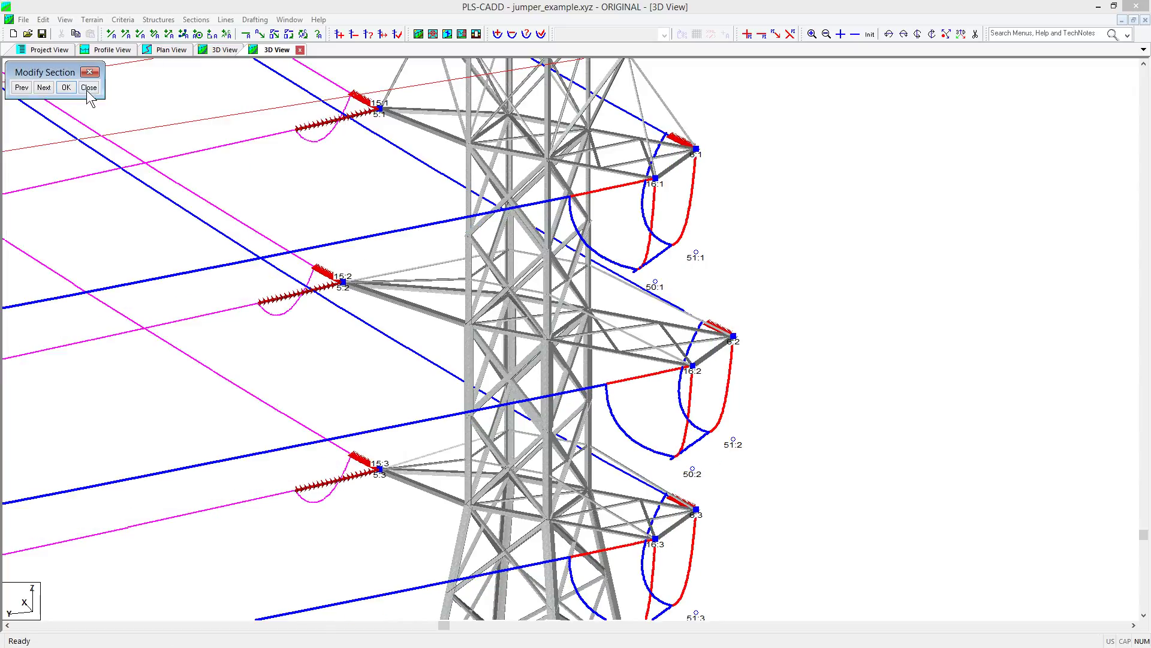
left_click(64, 88)
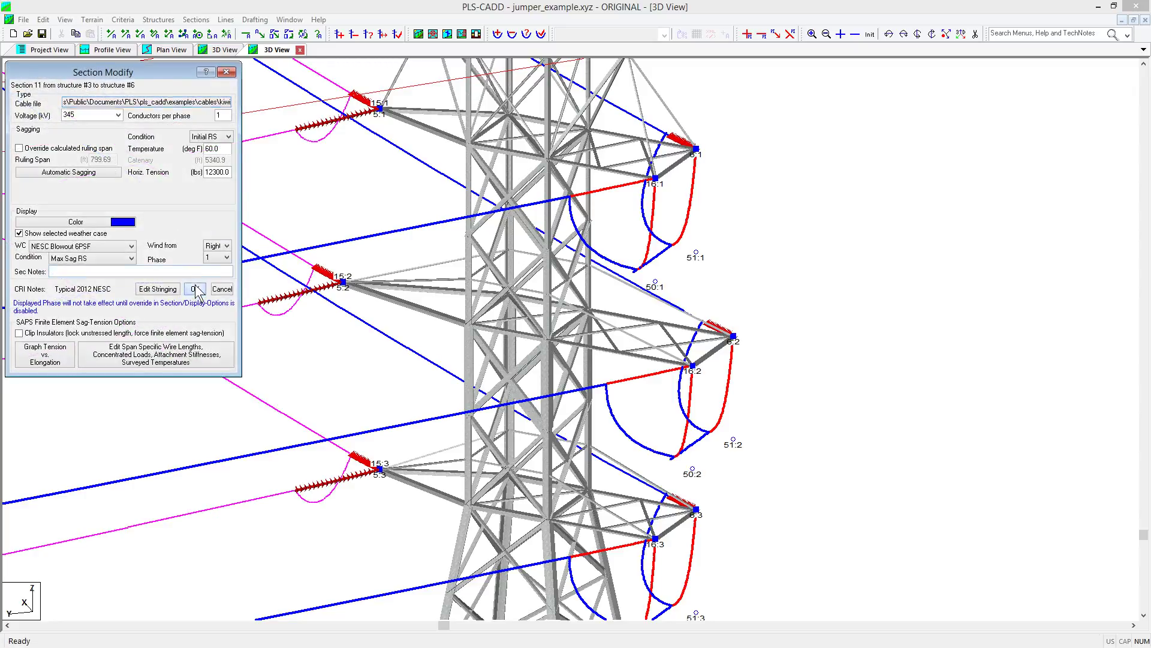
left_click(196, 289)
left_click(88, 89)
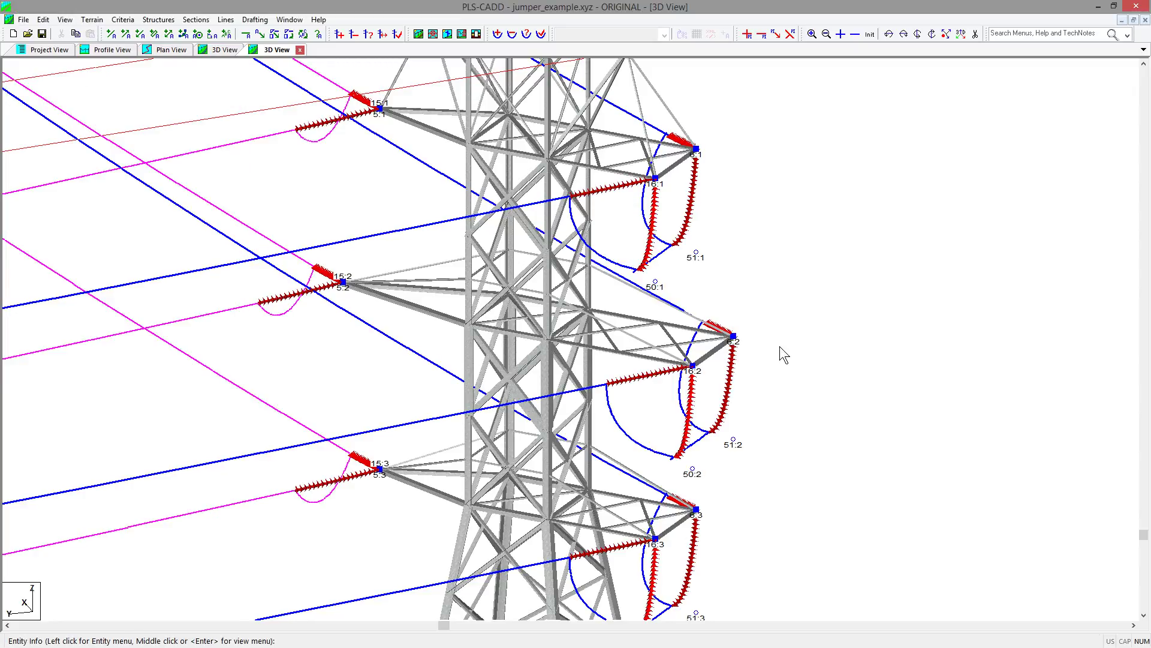
- Measure the vertical clearance to TIN beneath section 11's jumpers at structure #6
left_click(196, 20)
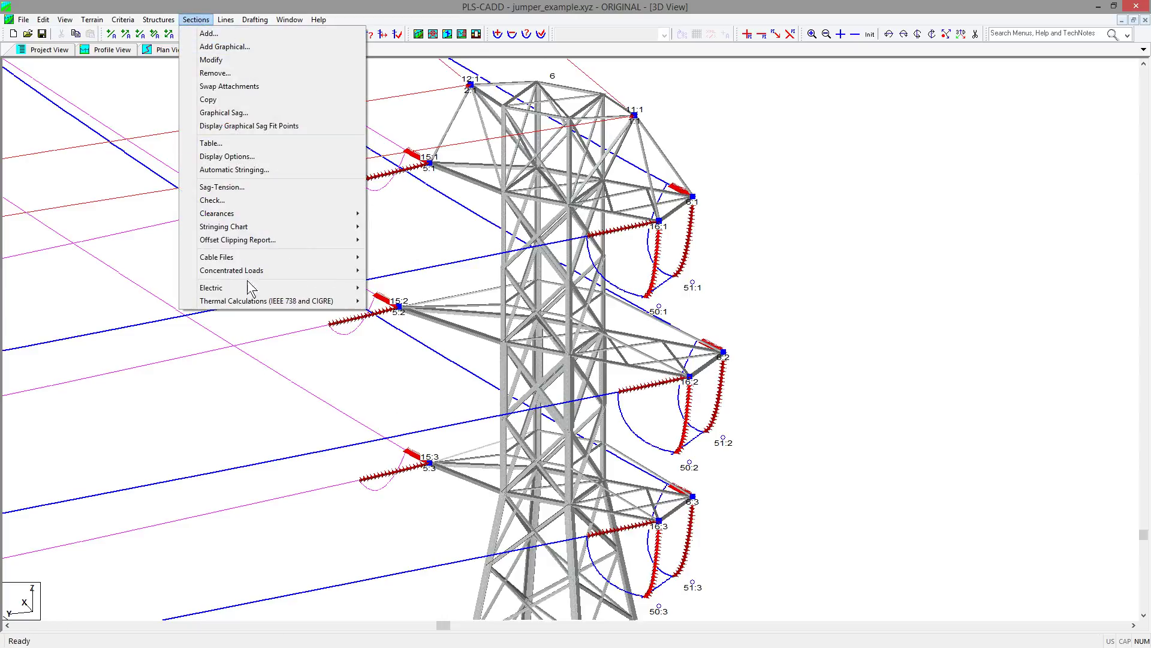
mouse_move(240, 217)
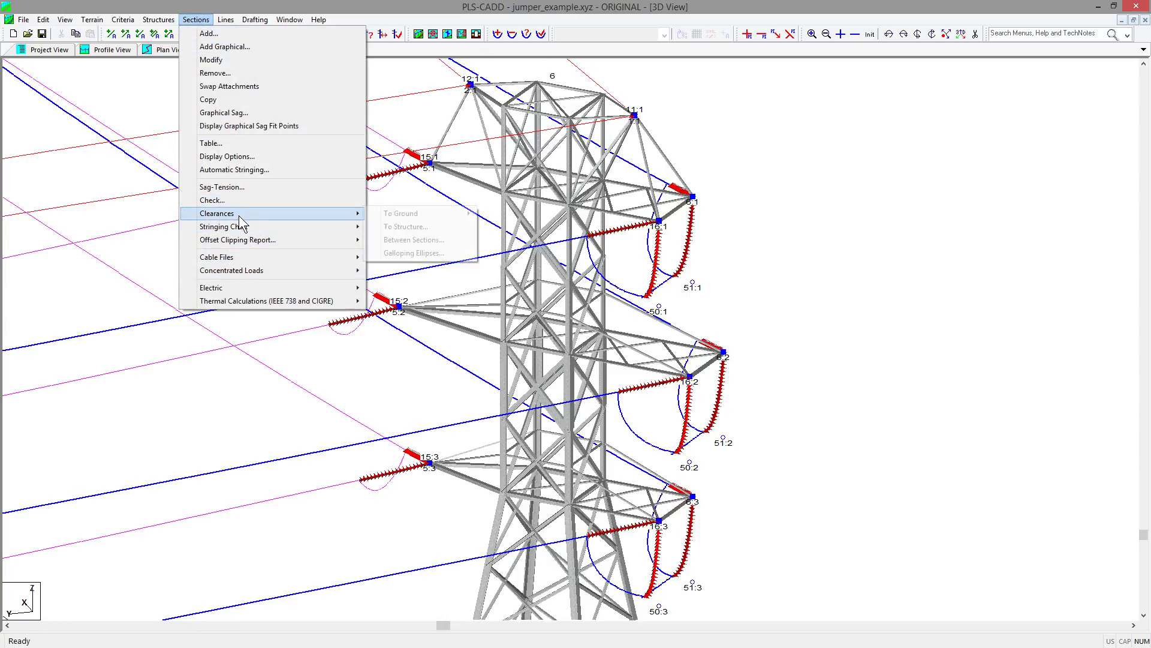
mouse_move(419, 213)
left_click(542, 227)
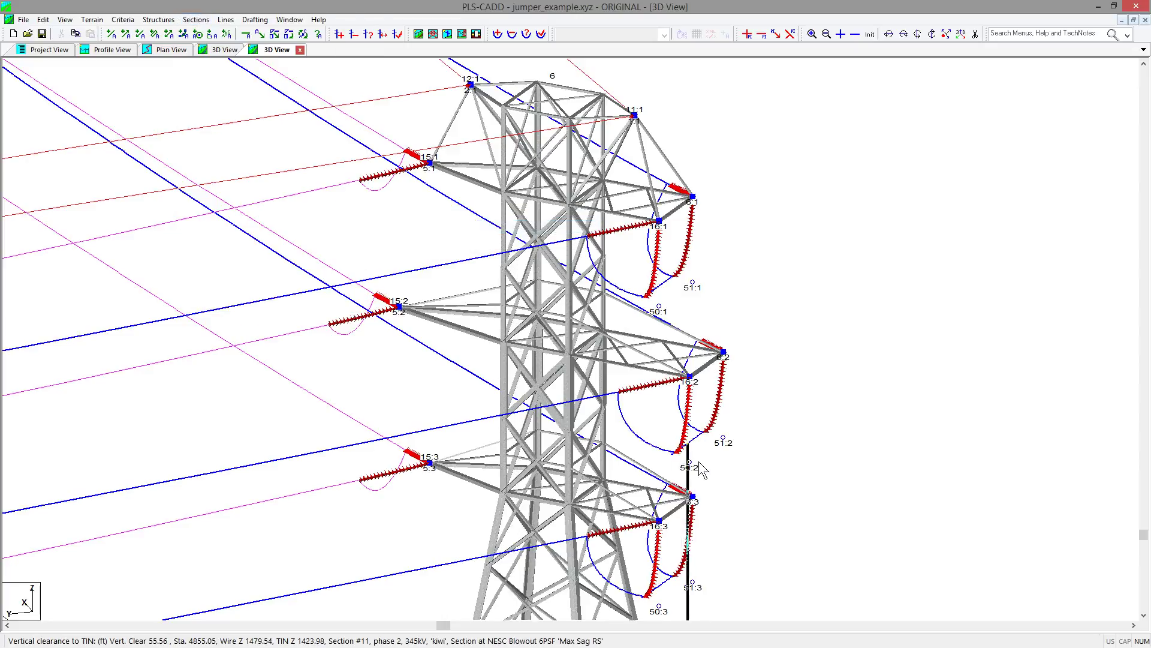
scroll(702, 469, "down", 4)
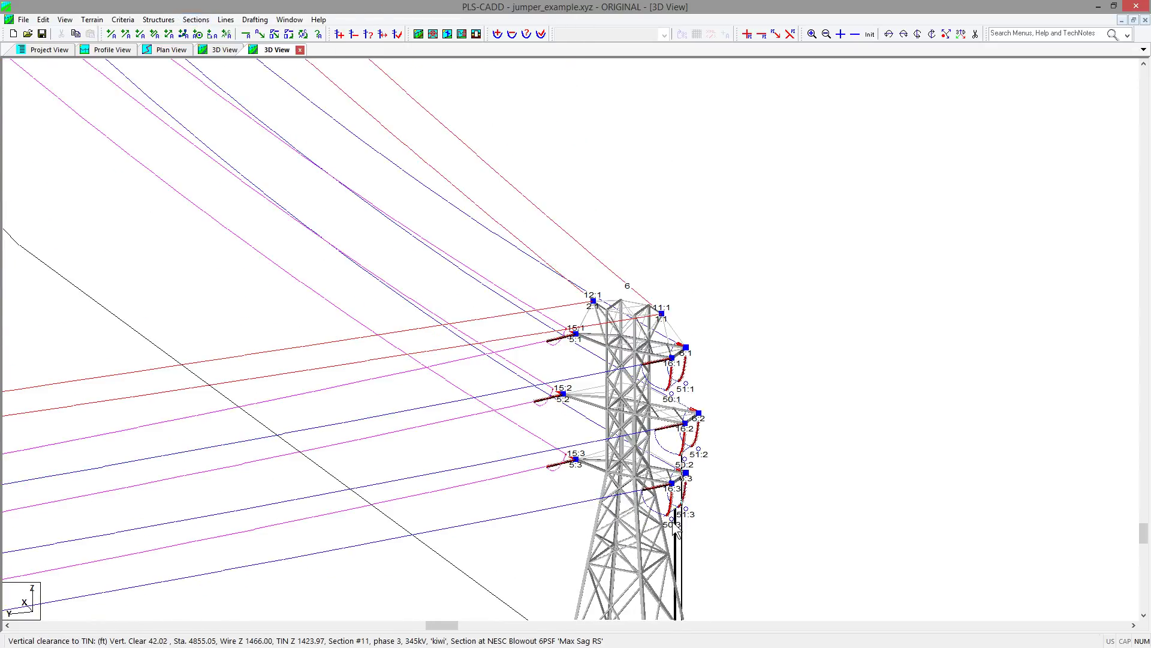
key("Escape")
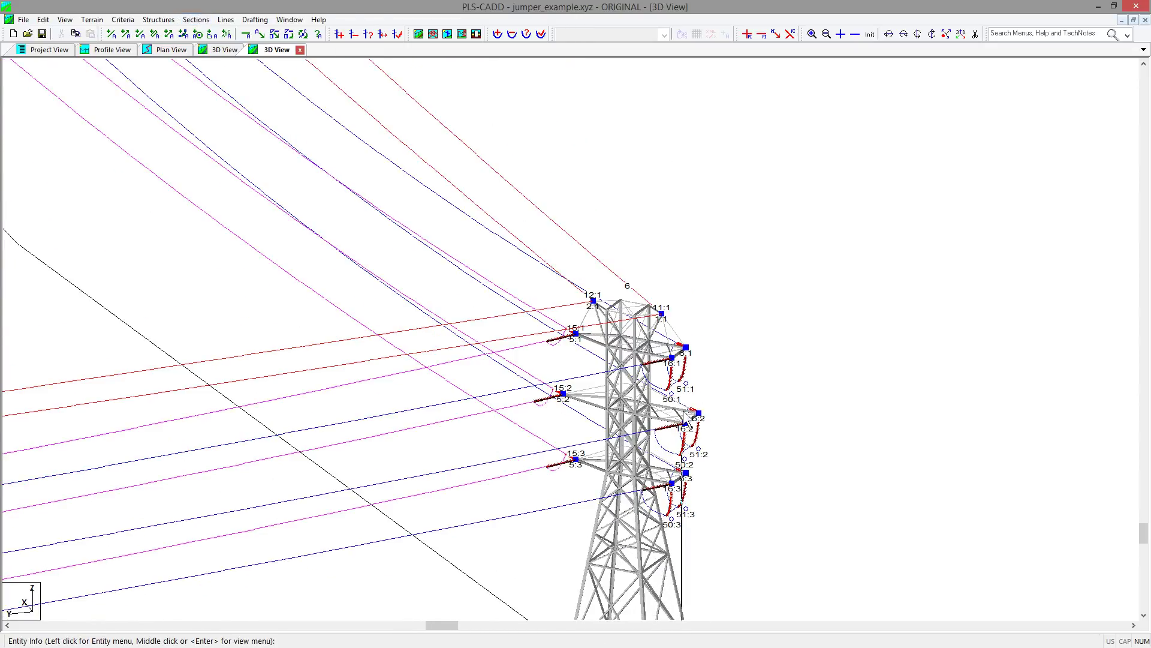
- Measure the clearance from section 11's uppermost phase and its jumper to the members of structure #6
scroll(671, 497, "up", 4)
left_click(196, 19)
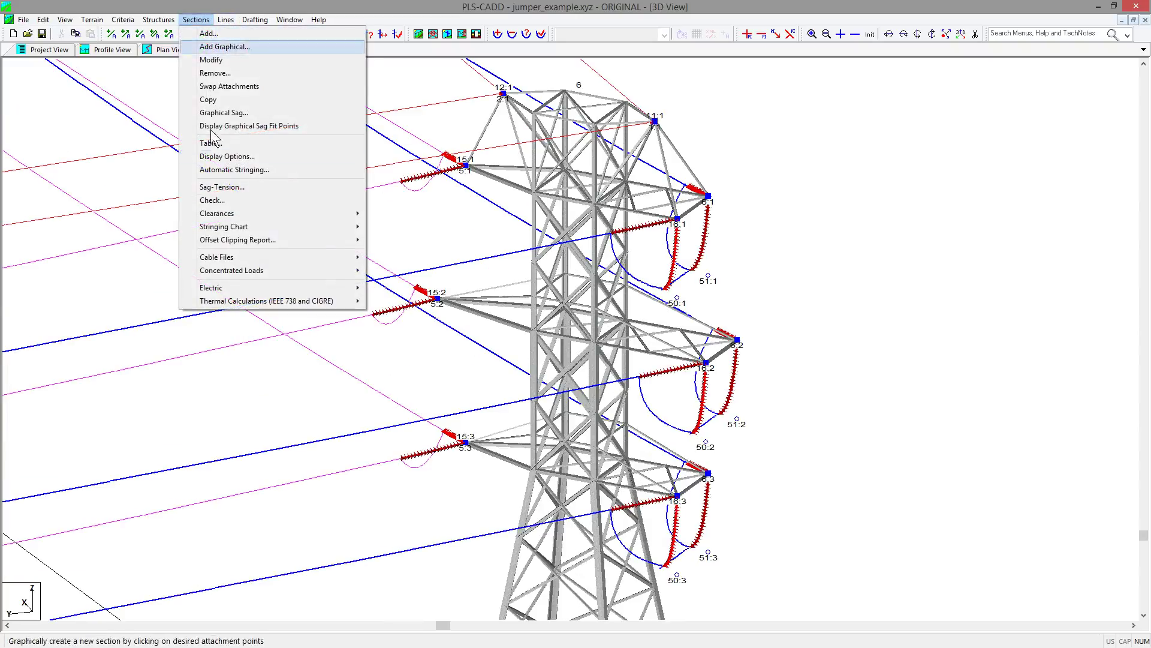
mouse_move(247, 220)
left_click(458, 228)
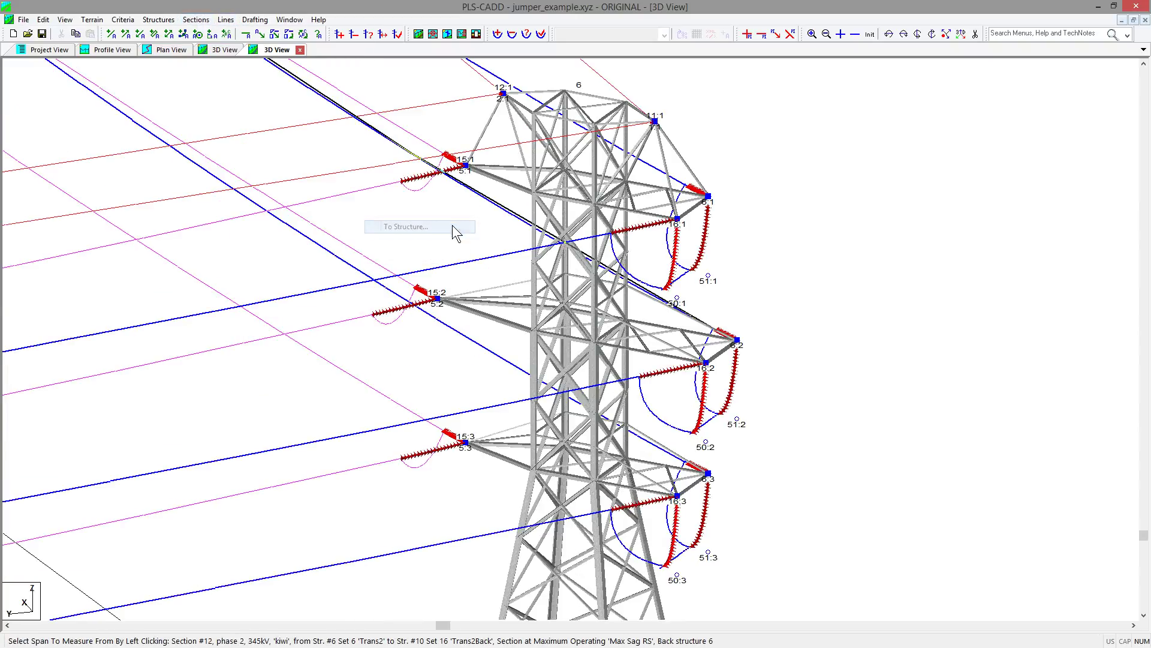
left_click(630, 278)
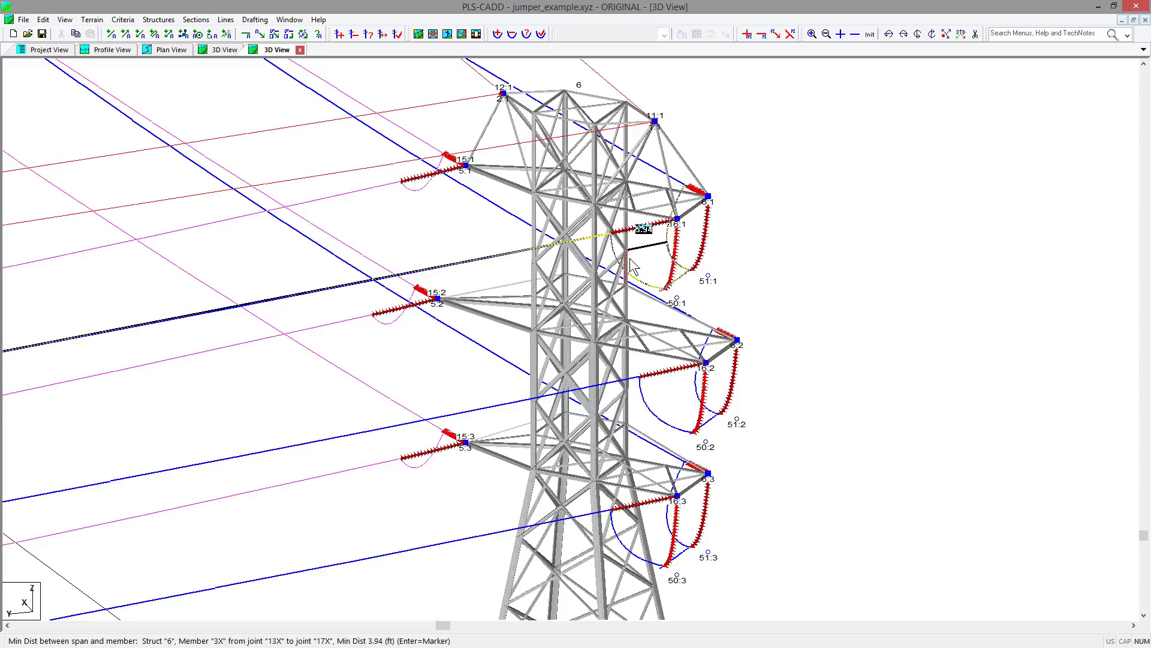
key("Escape")
- Check the clearances between the phases of section 11 at structure #6 using the currently displayed wire positions
left_click(195, 19)
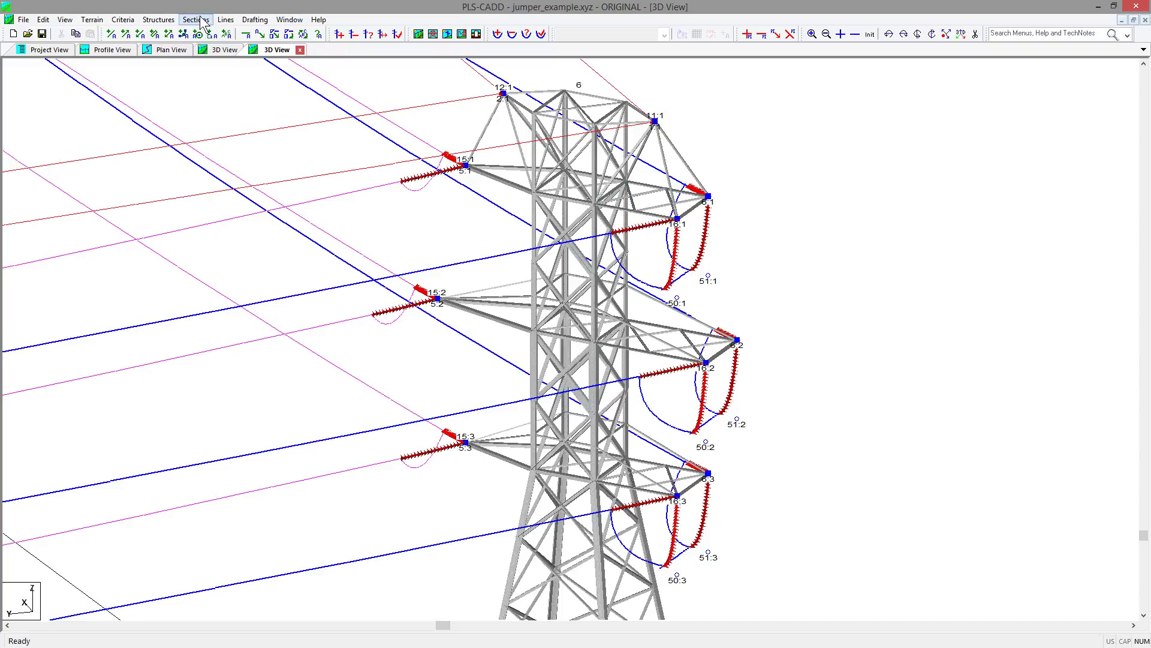
mouse_move(241, 220)
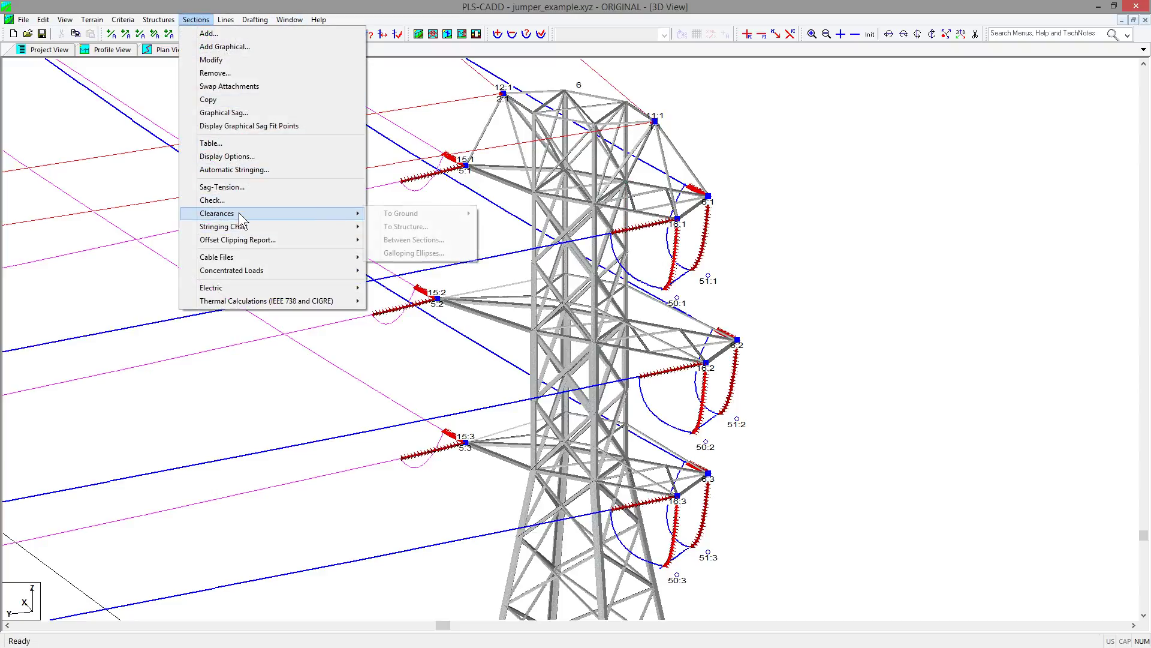
left_click(422, 239)
left_click_drag(632, 276, 595, 405)
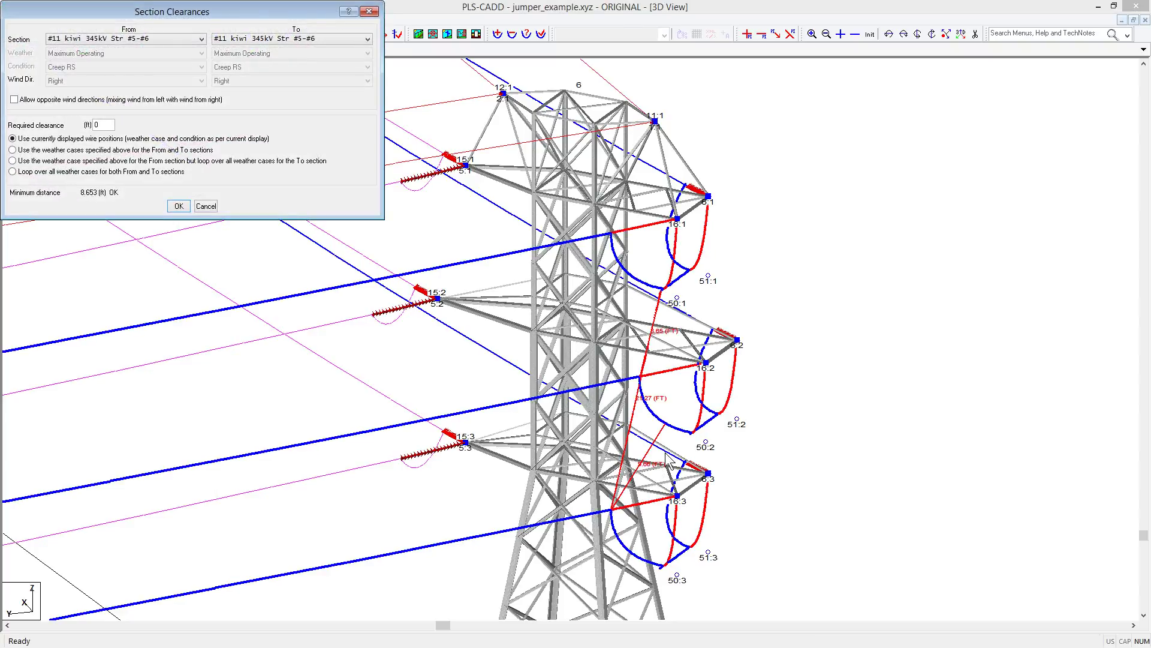
left_click(206, 206)
- Generate the line summary report and review its Jumper Report section
left_click(225, 20)
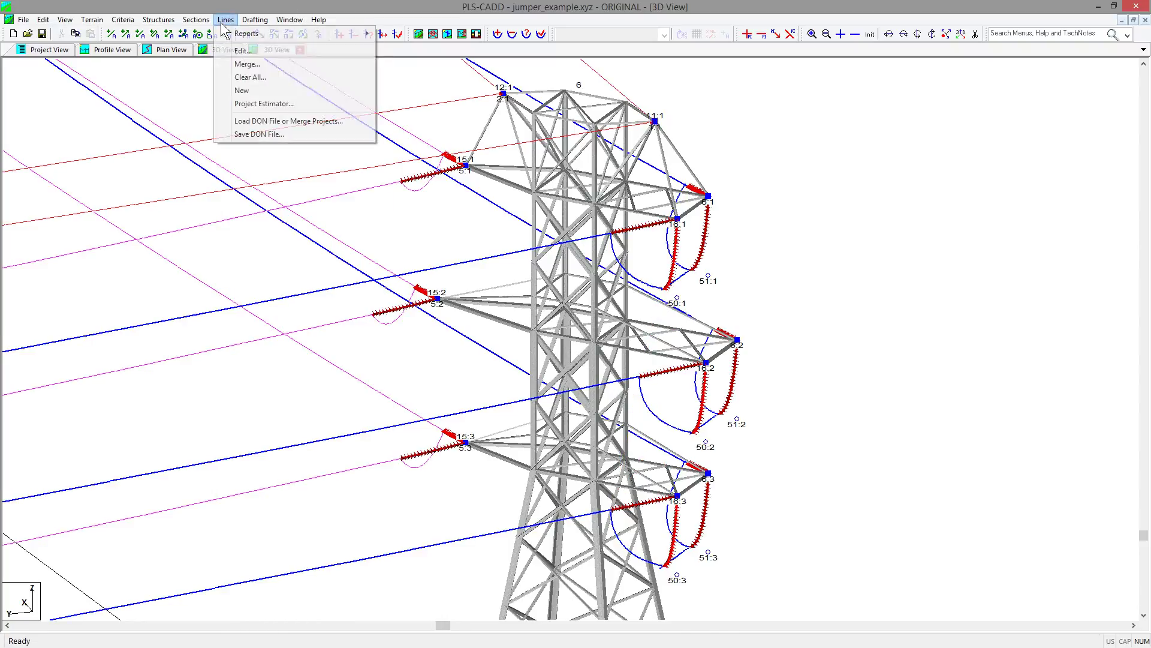
mouse_move(288, 34)
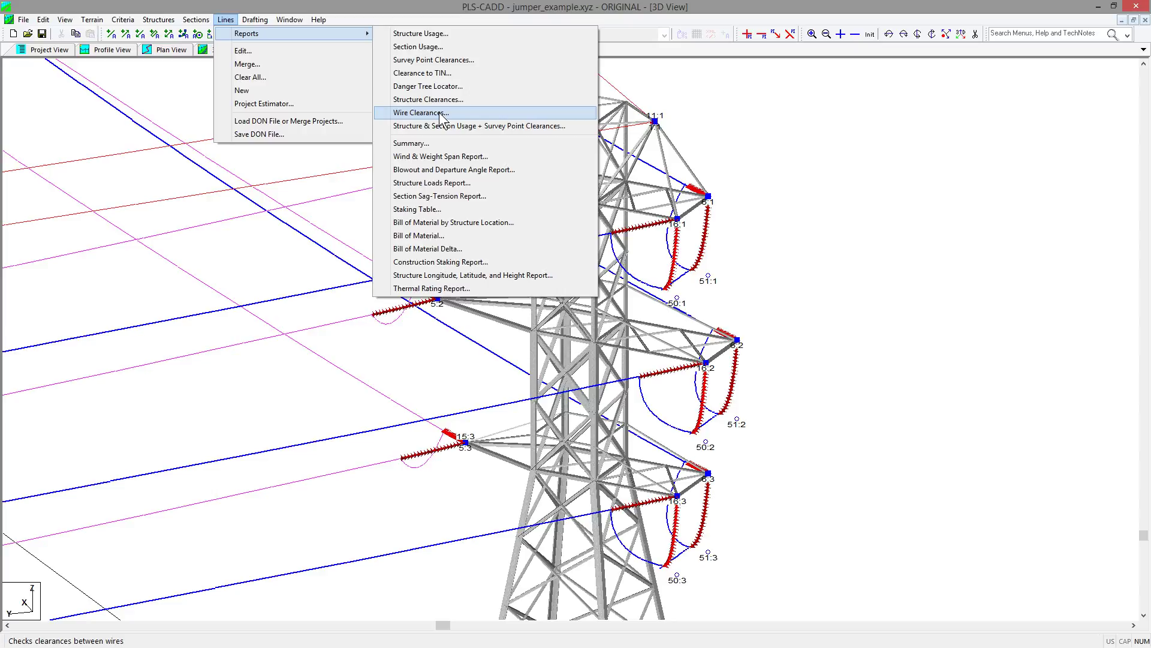
left_click(436, 144)
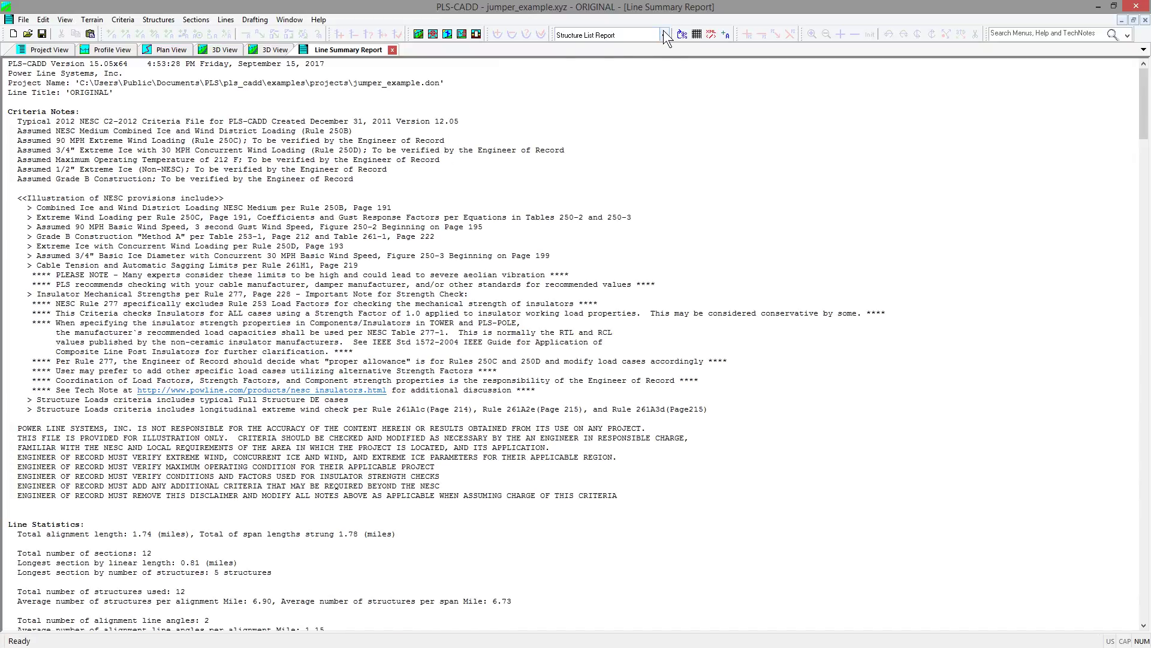
left_click(664, 35)
left_click(602, 107)
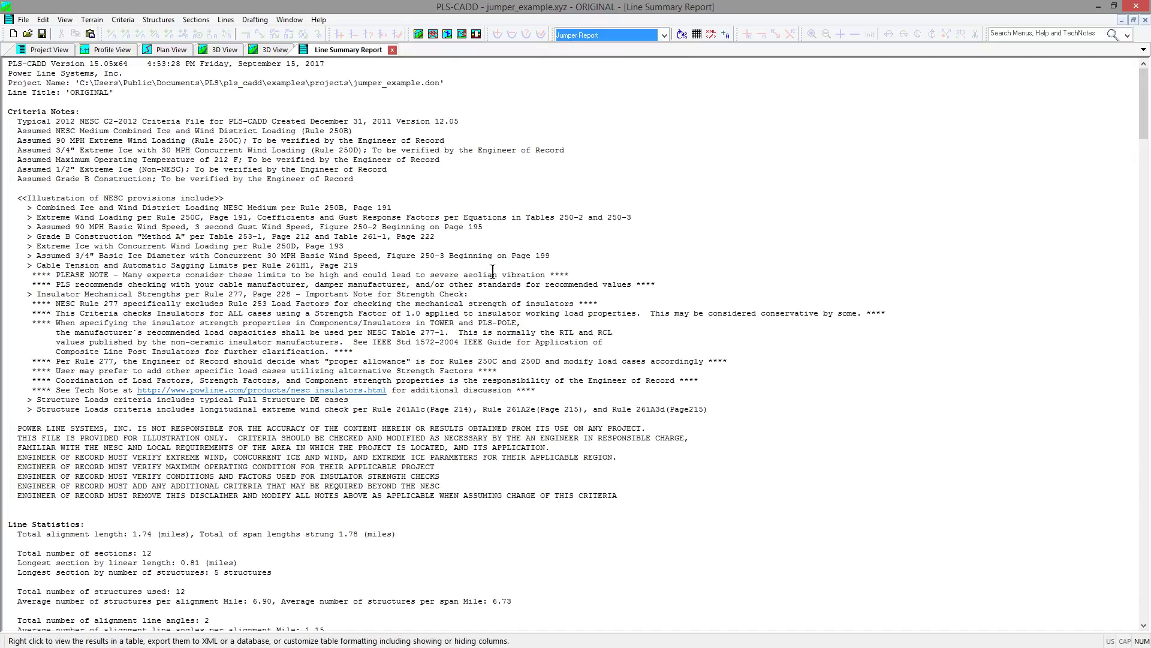
left_click(683, 35)
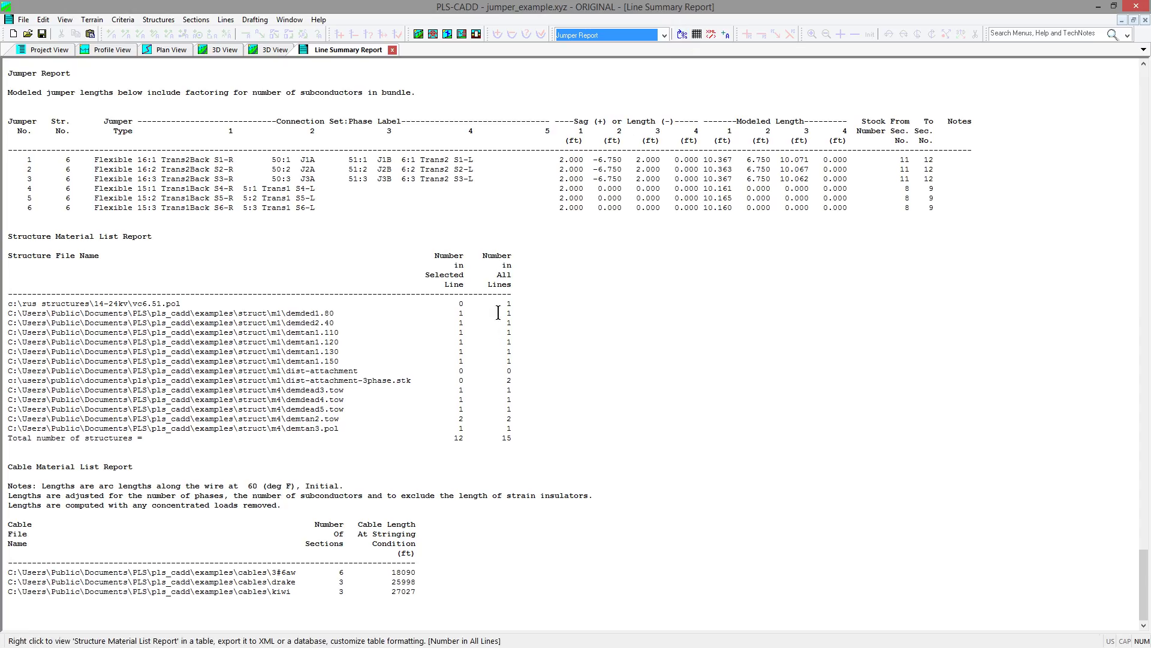
left_click(392, 49)
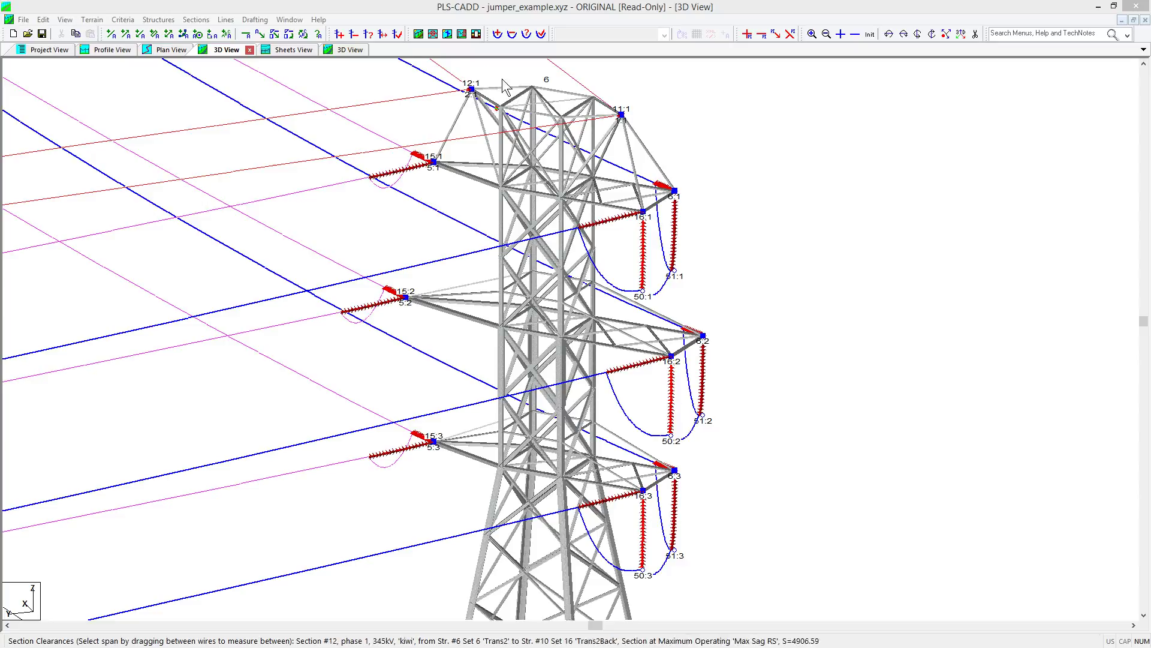
- Locate distribution pole DIST 2 in the other 3D view and open it for structure modification
left_click(346, 50)
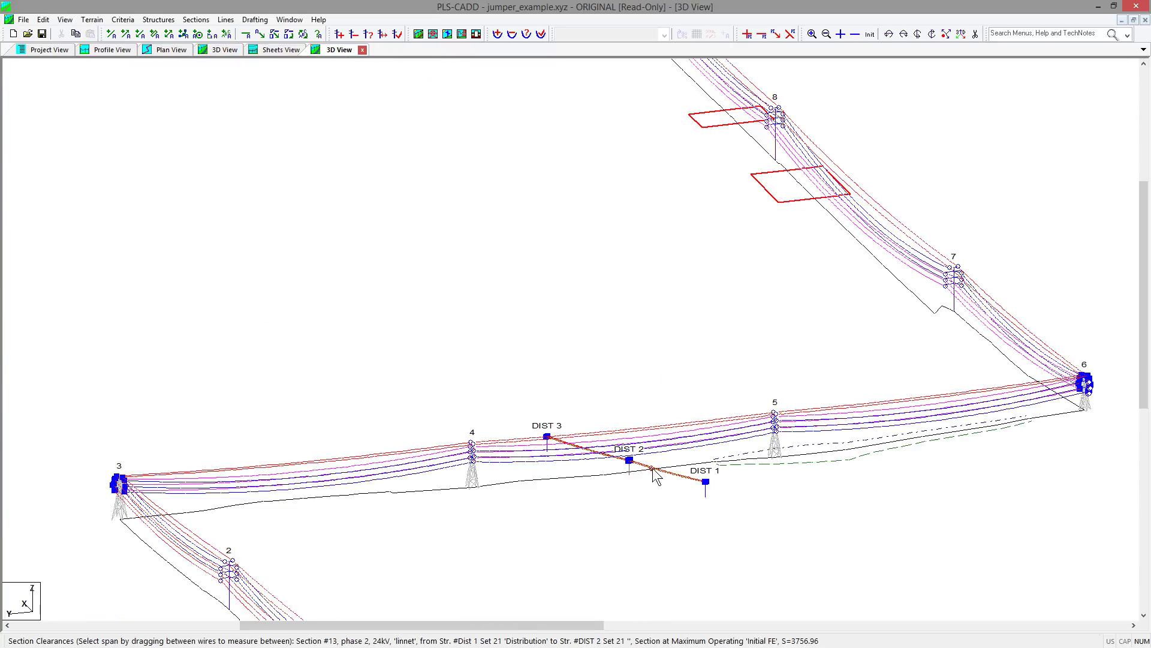
scroll(627, 479, "up", 2)
scroll(634, 480, "up", 6)
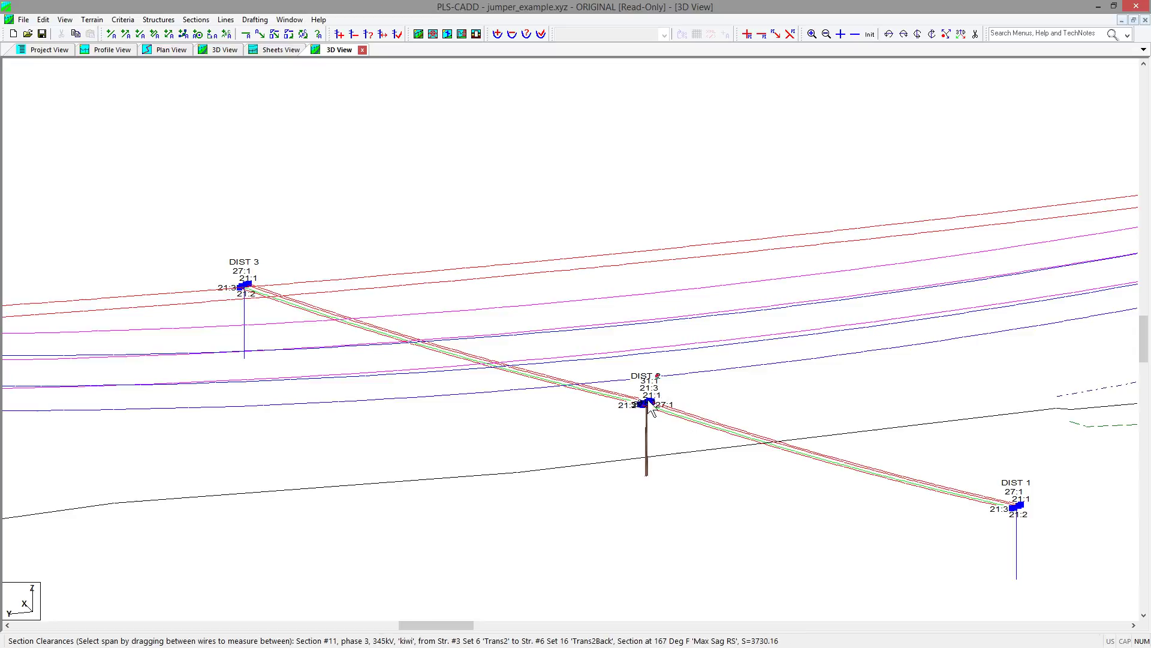
scroll(633, 403, "up", 3)
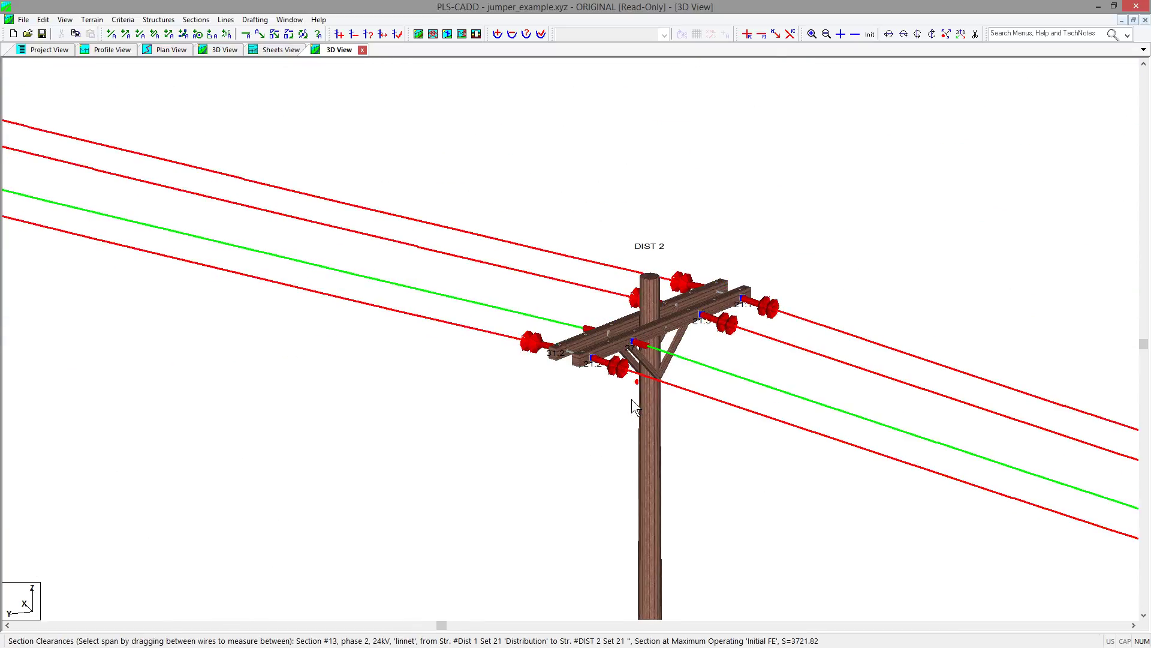
scroll(635, 405, "down", 6)
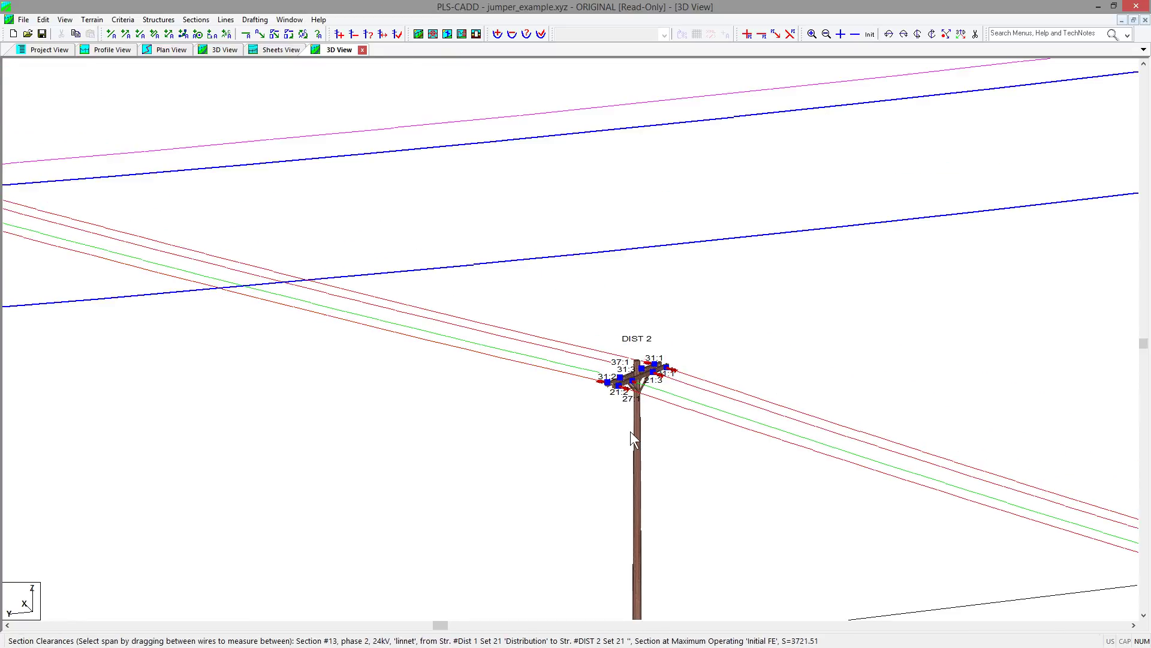
scroll(624, 416, "up", 4)
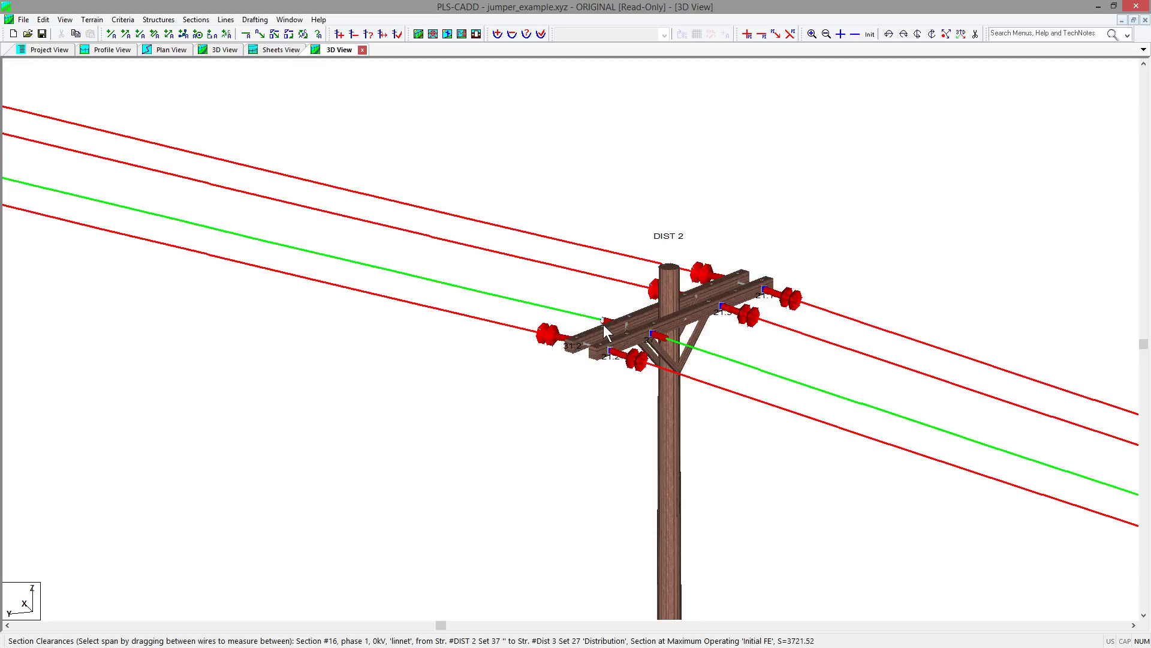
left_click(161, 19)
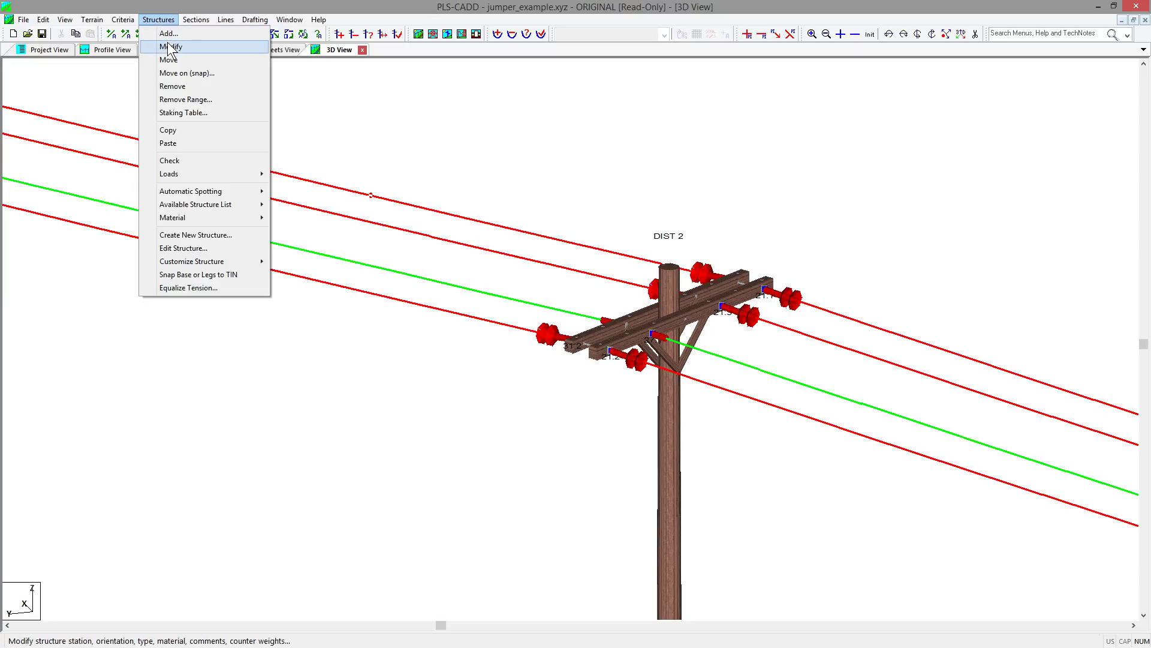
left_click(170, 47)
left_click(679, 591)
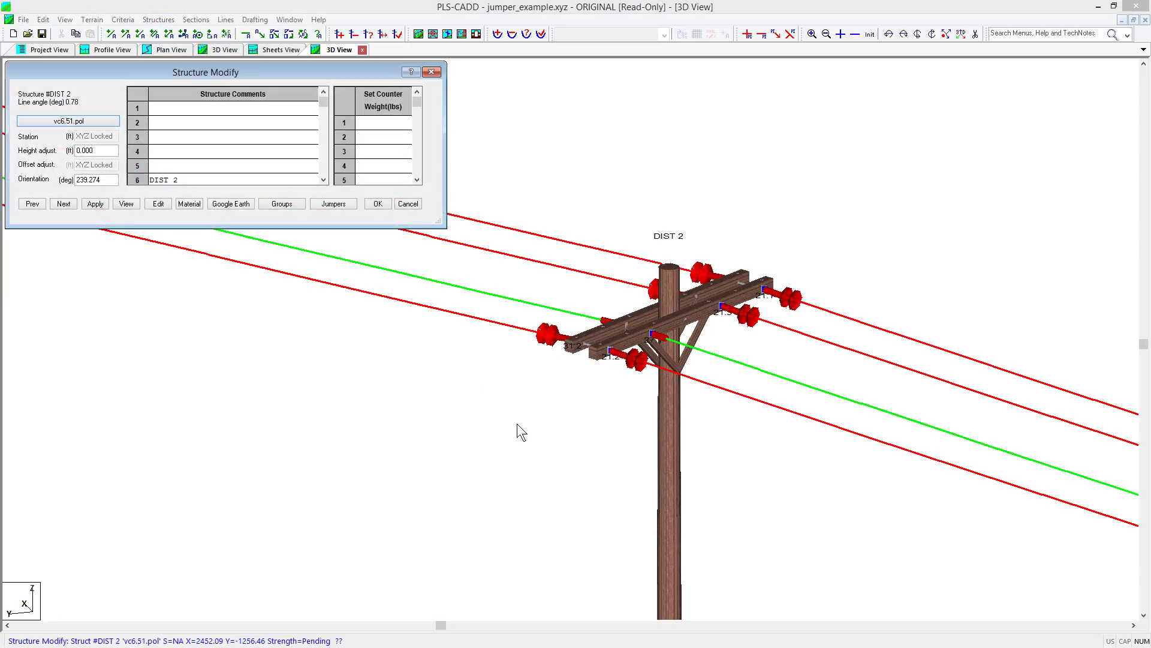
- Define the first jumper on DIST 2 as Rigid Vert, connecting 21:1 I1A to 31:1 I1B
left_click(325, 203)
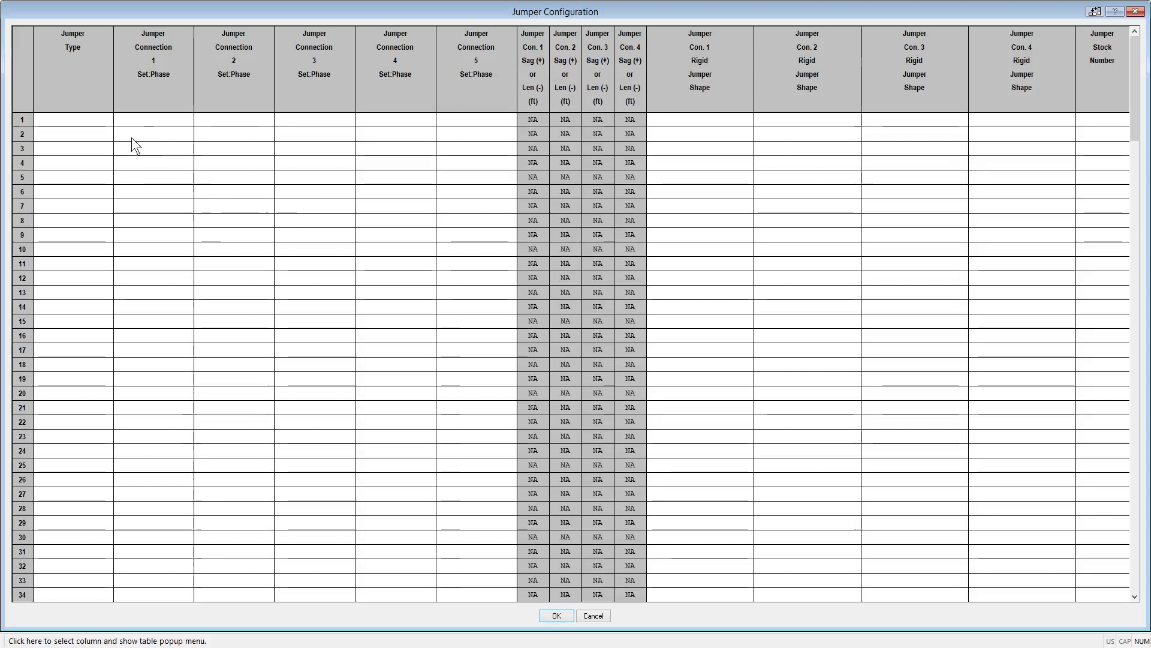
left_click(99, 120)
left_click(105, 119)
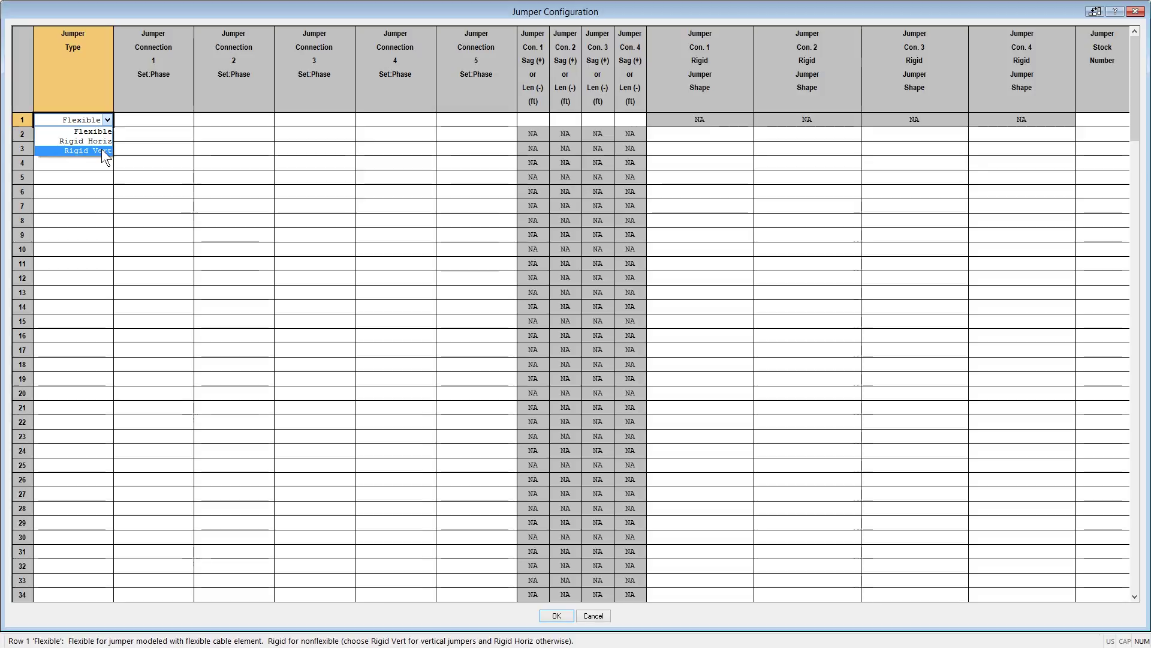
left_click(102, 150)
left_click(164, 120)
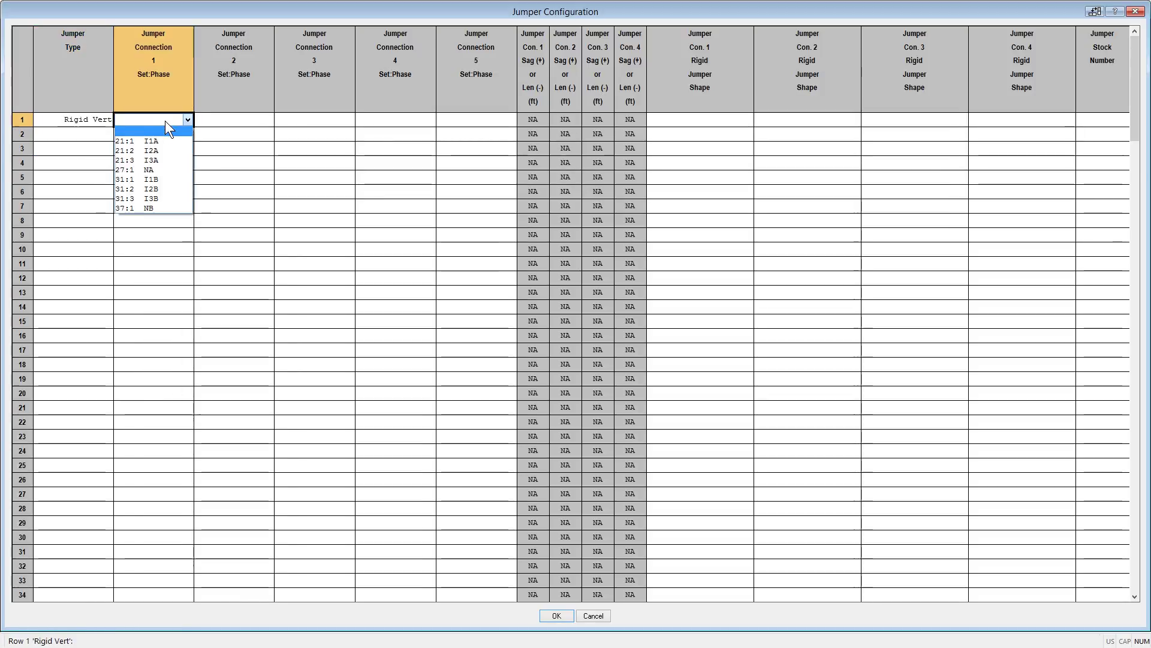
left_click(153, 141)
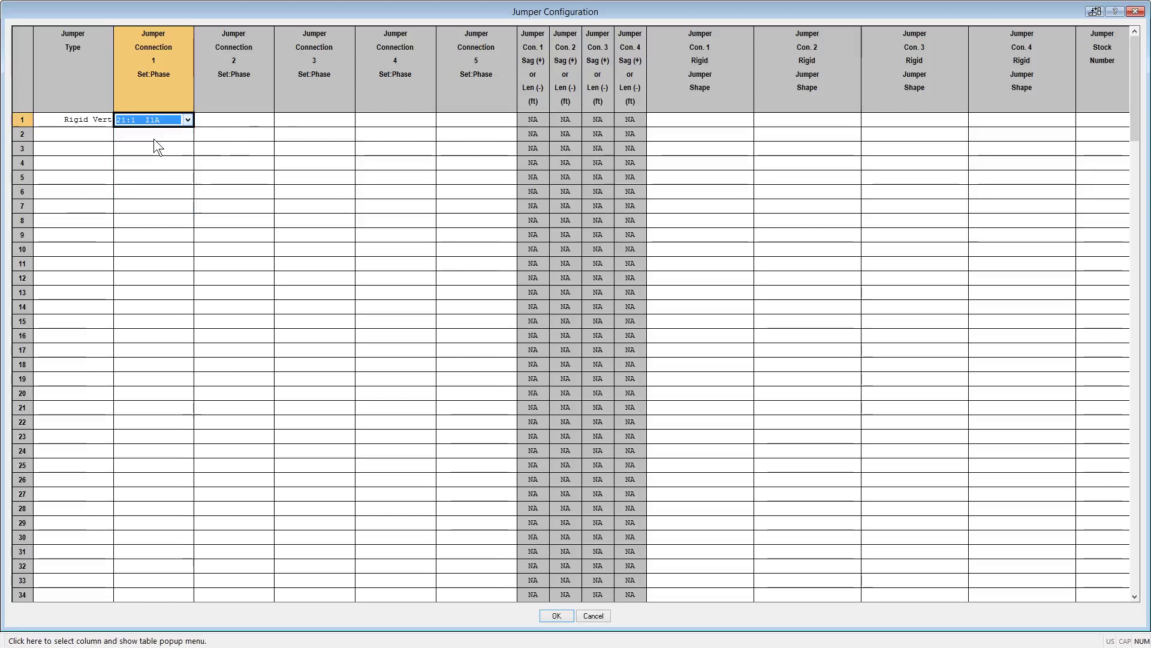
left_click(268, 120)
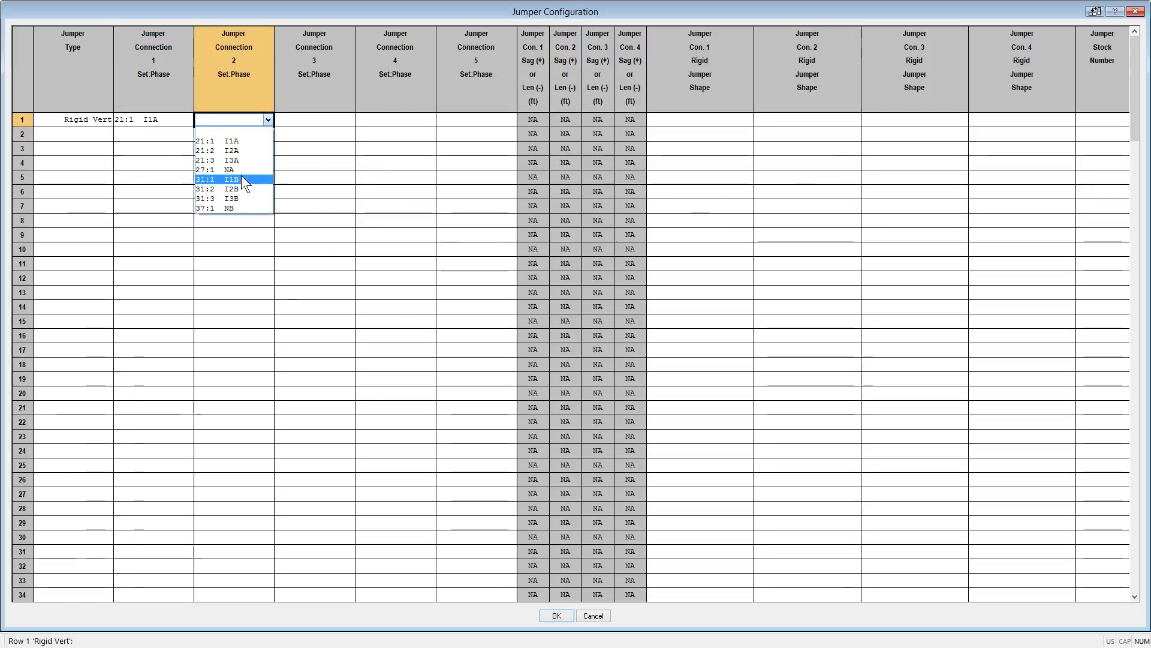
left_click(240, 178)
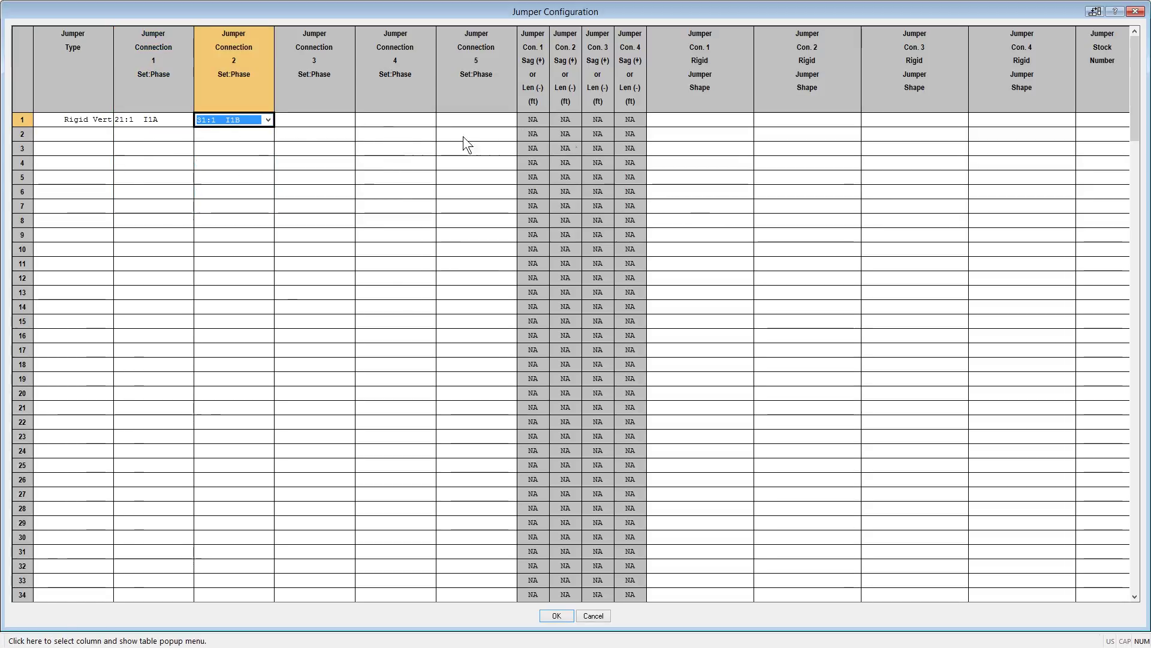
- Open the rigid shape of the jumper's first connection and enter X chord fractions 0.125 and 0.250 in its first two rows
left_click(738, 120)
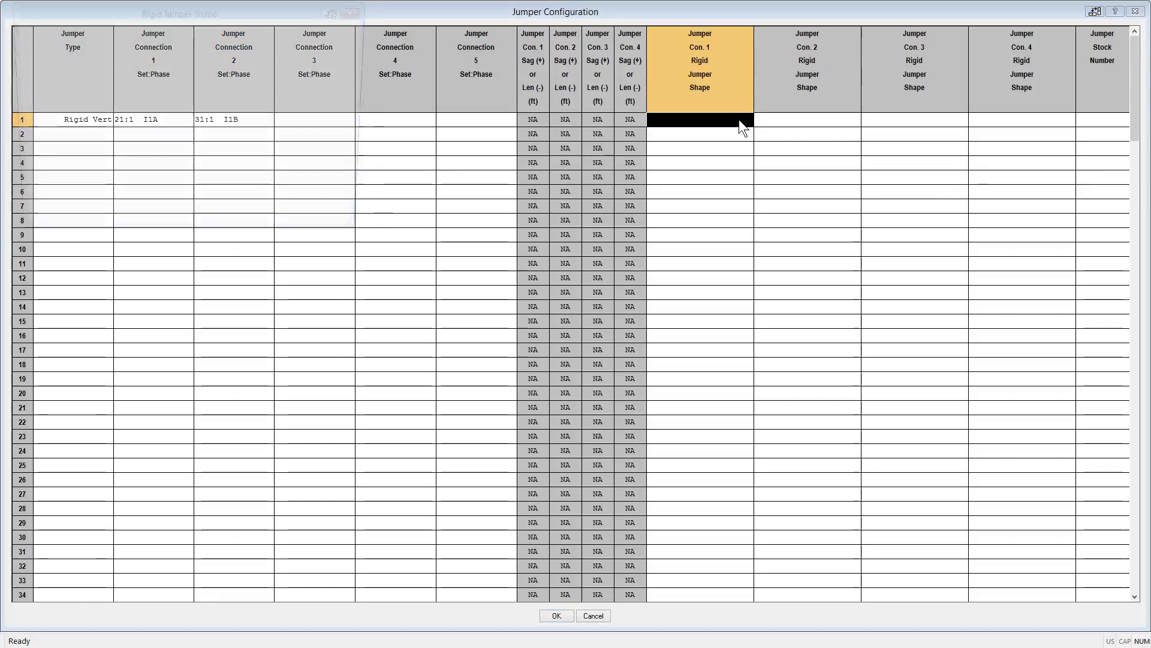
left_click_drag(270, 2, 656, 178)
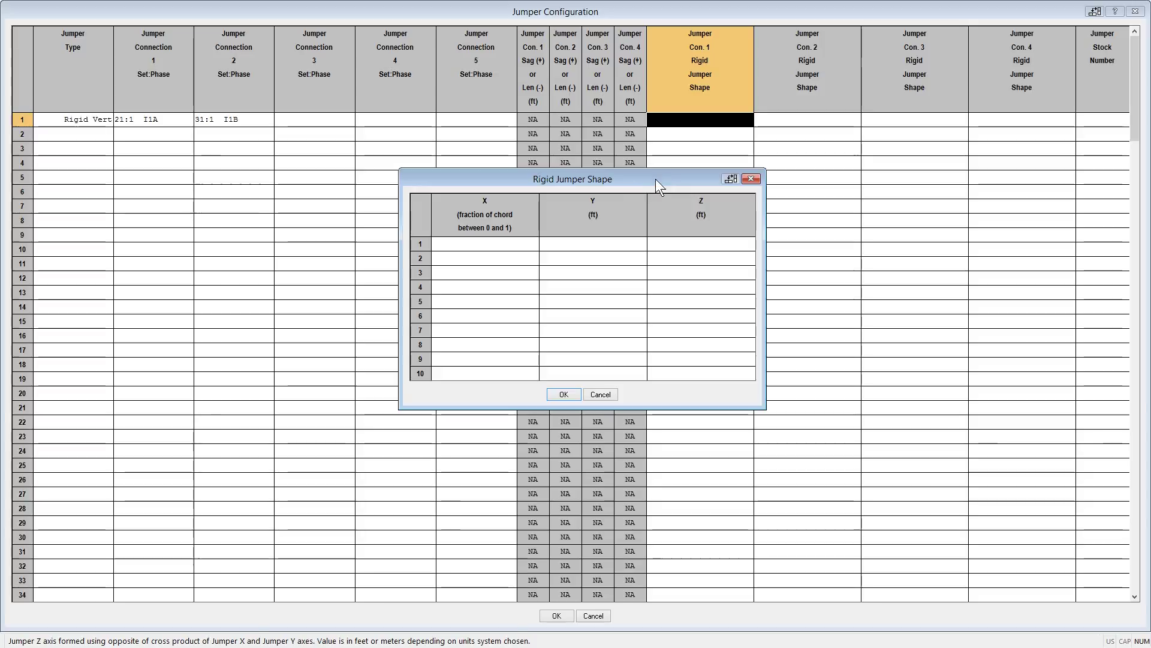
left_click(487, 246)
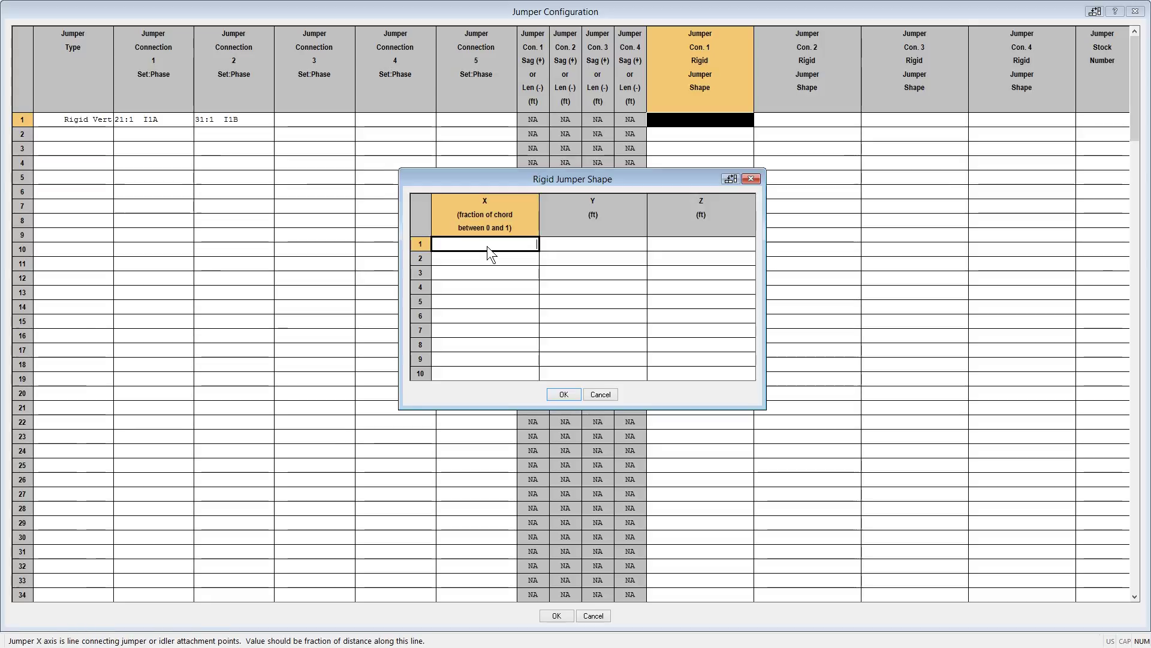
type("0.125")
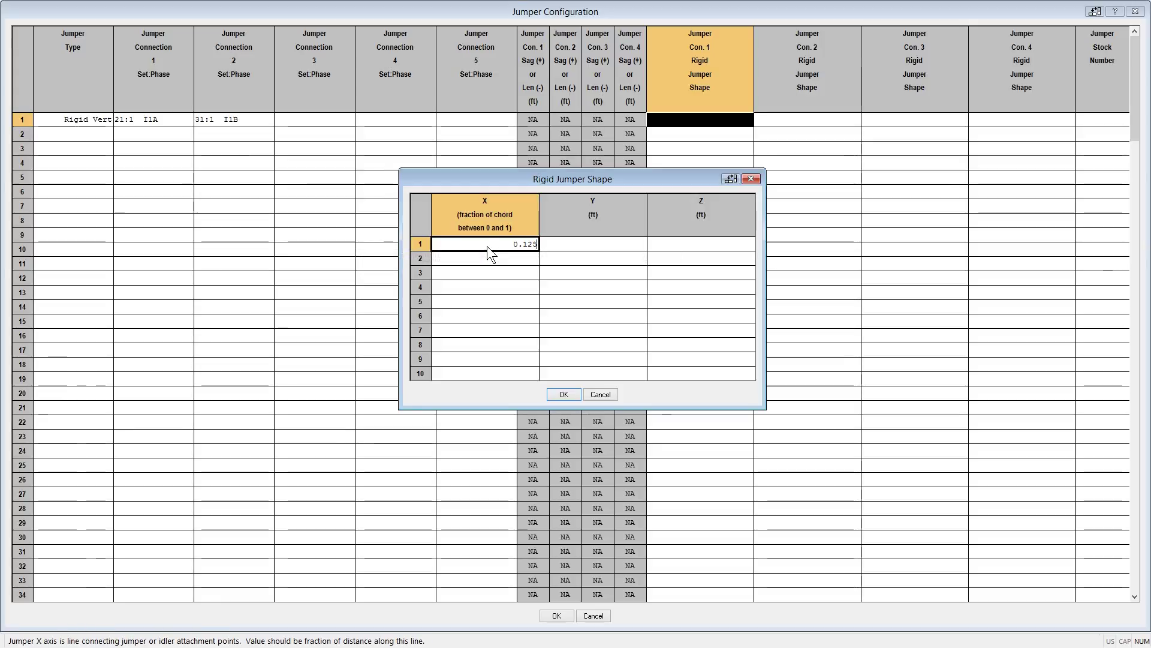
key("Return")
type("0.25")
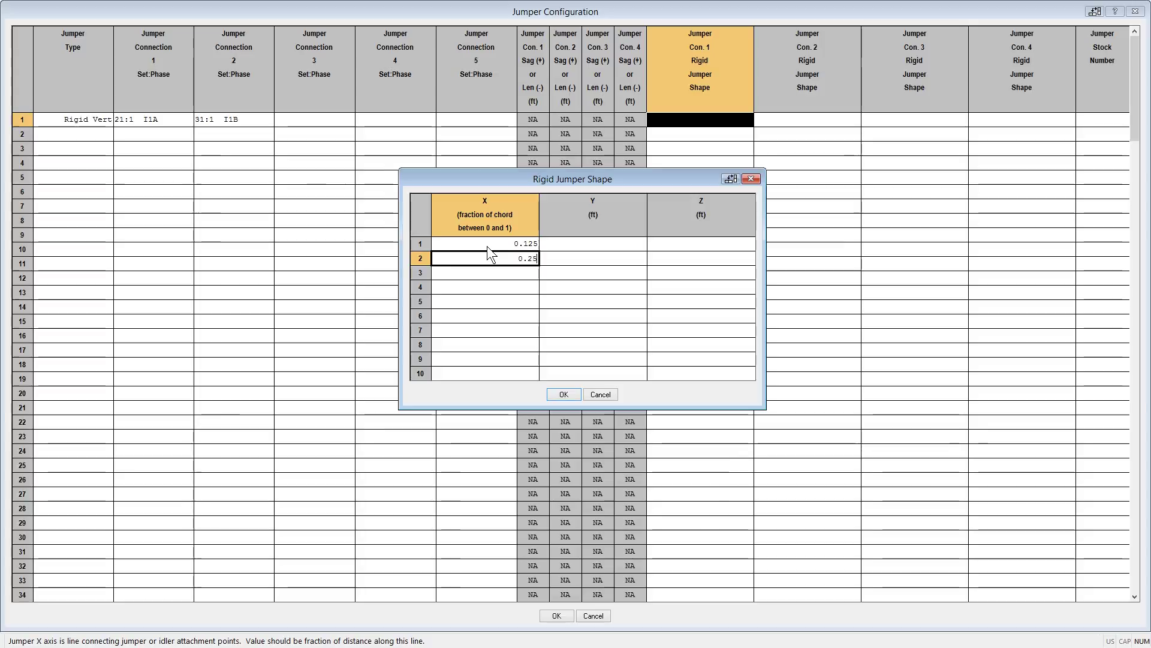
type("0")
key("Return")
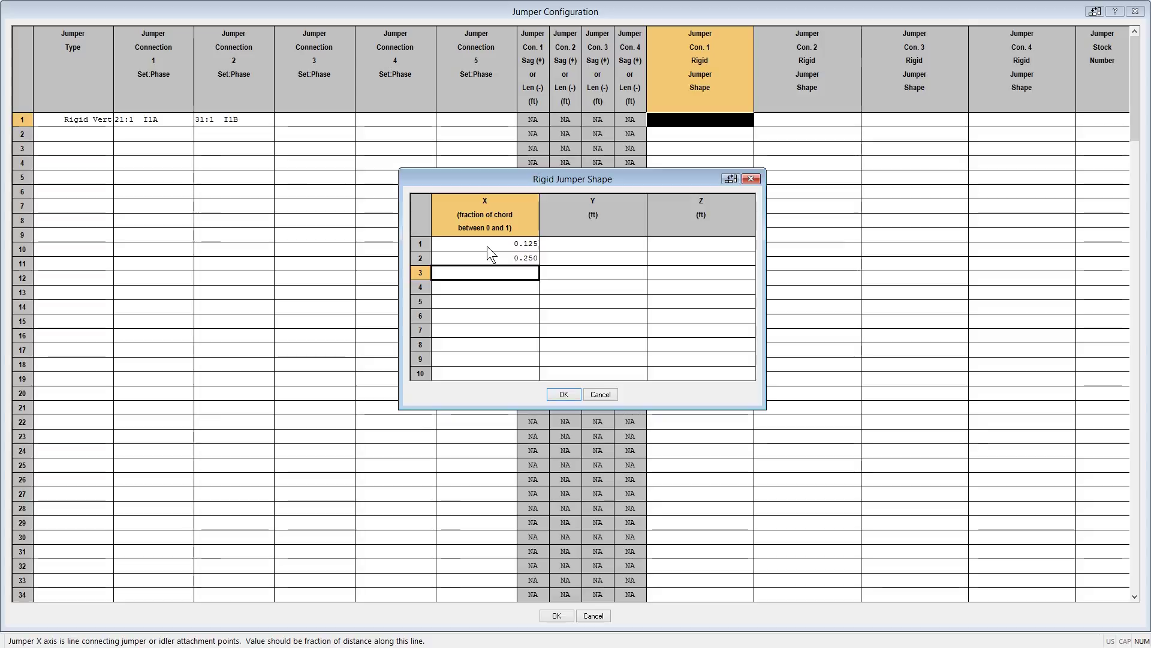
- Continue the X fractions through row 7, up to 0.875, with a pattern fill down
left_click(487, 246)
left_click_drag(487, 246, 463, 330)
left_click(530, 283)
right_click(467, 333)
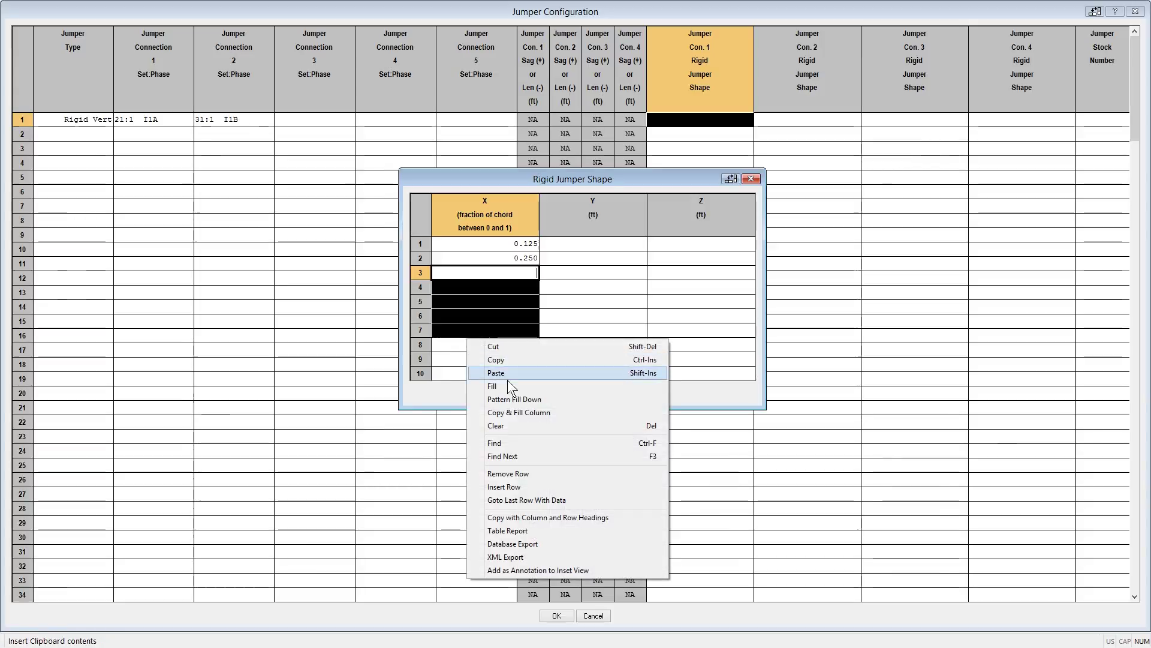
left_click(509, 401)
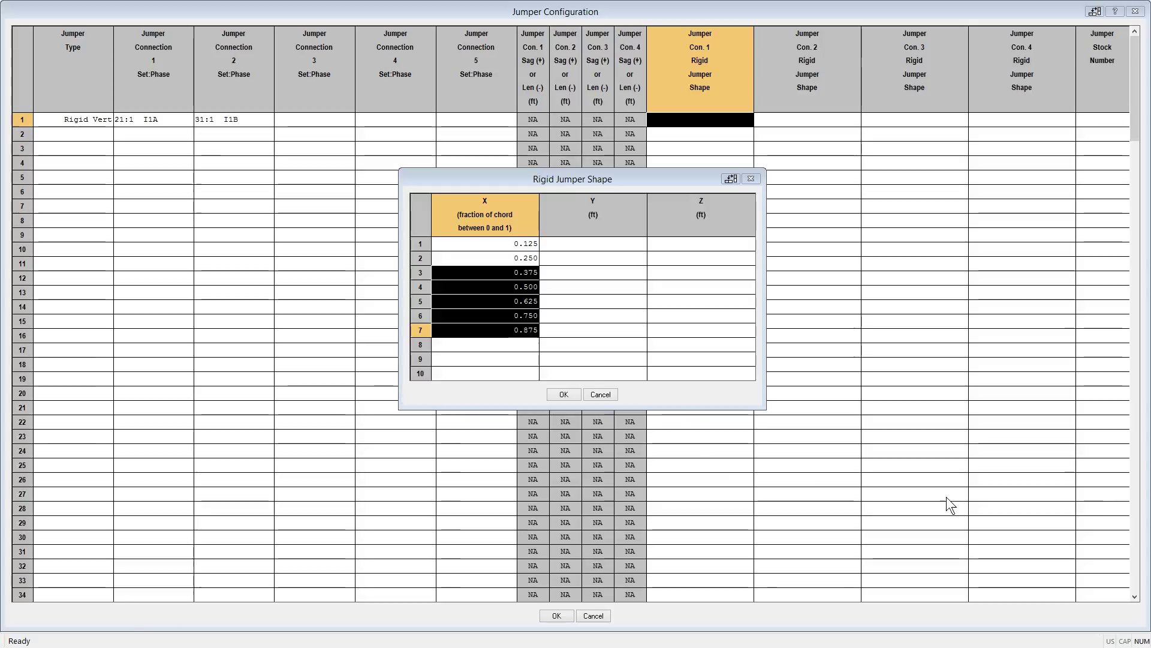
- Paste Z offsets 0.660, 0.866, 0.965, 1.000, 0.965, 0.866 and 0.660 ft into the seven shape points and accept the shape
left_click(693, 245)
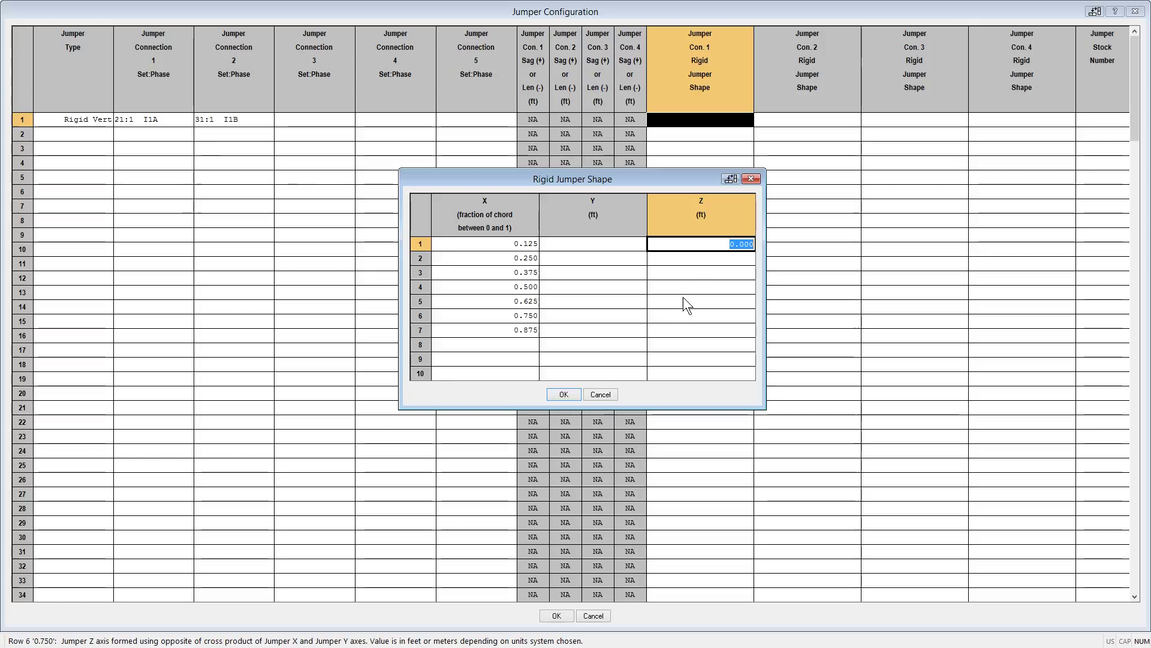
left_click(674, 329)
left_click_drag(674, 329, 679, 240)
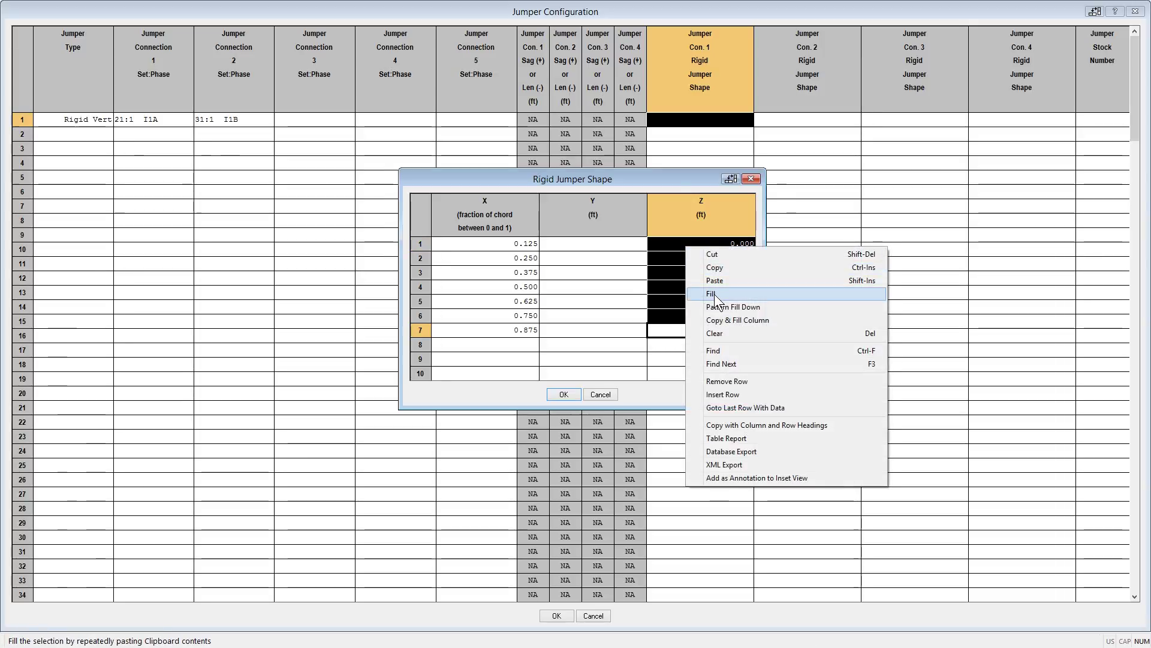
left_click(714, 280)
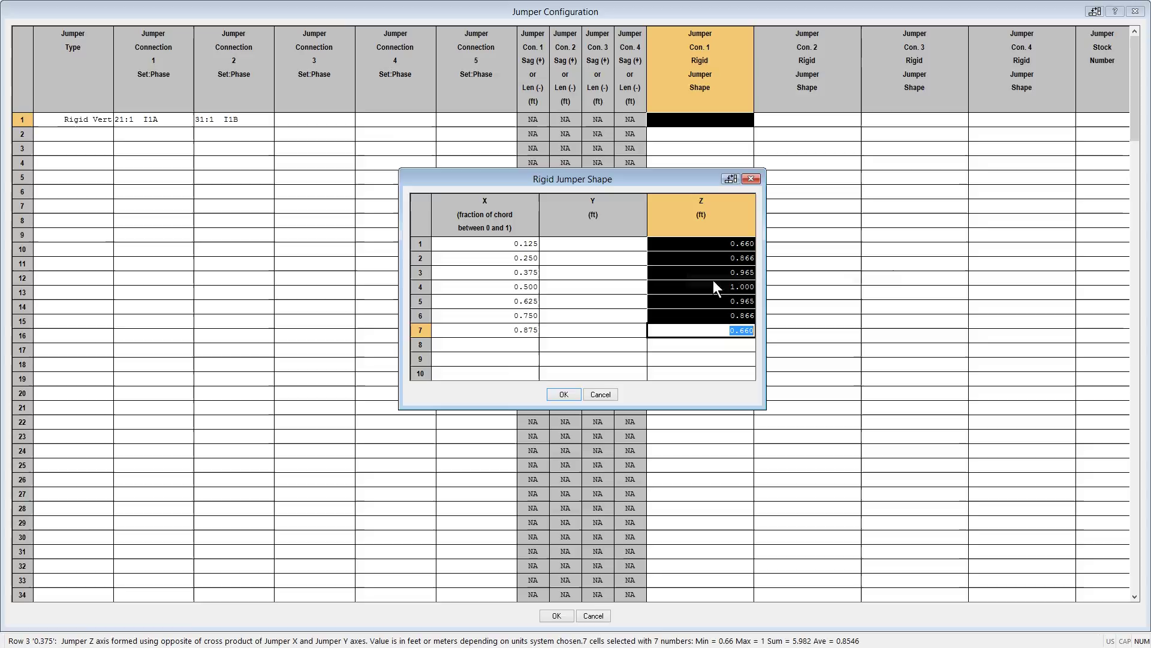
left_click(587, 287)
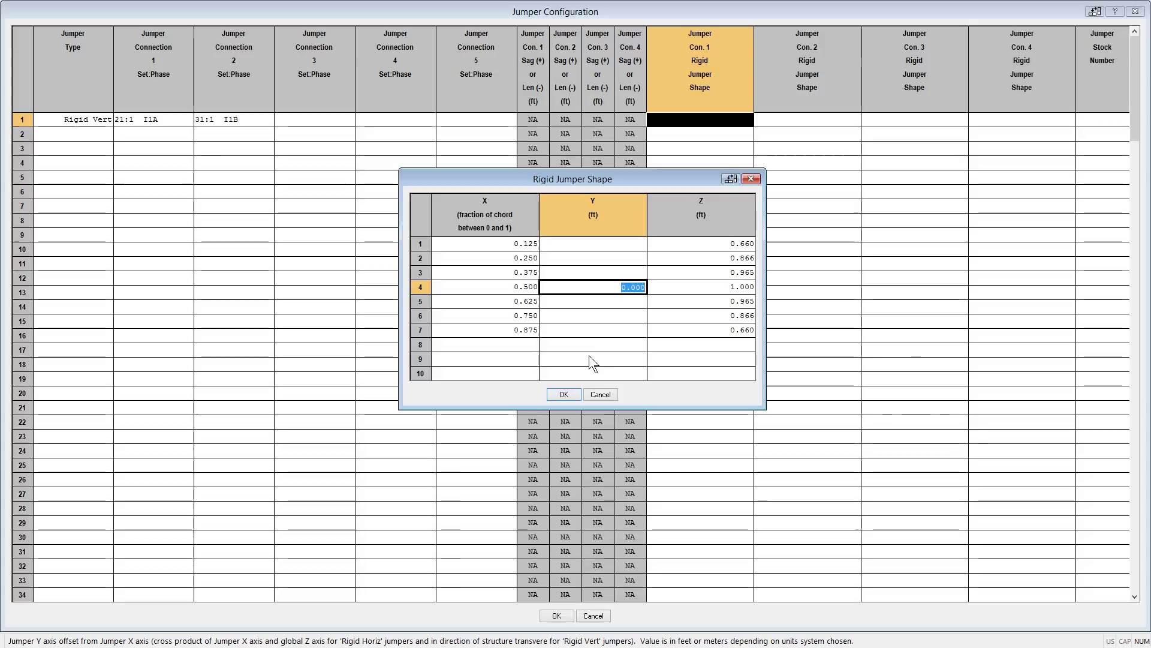
left_click(564, 396)
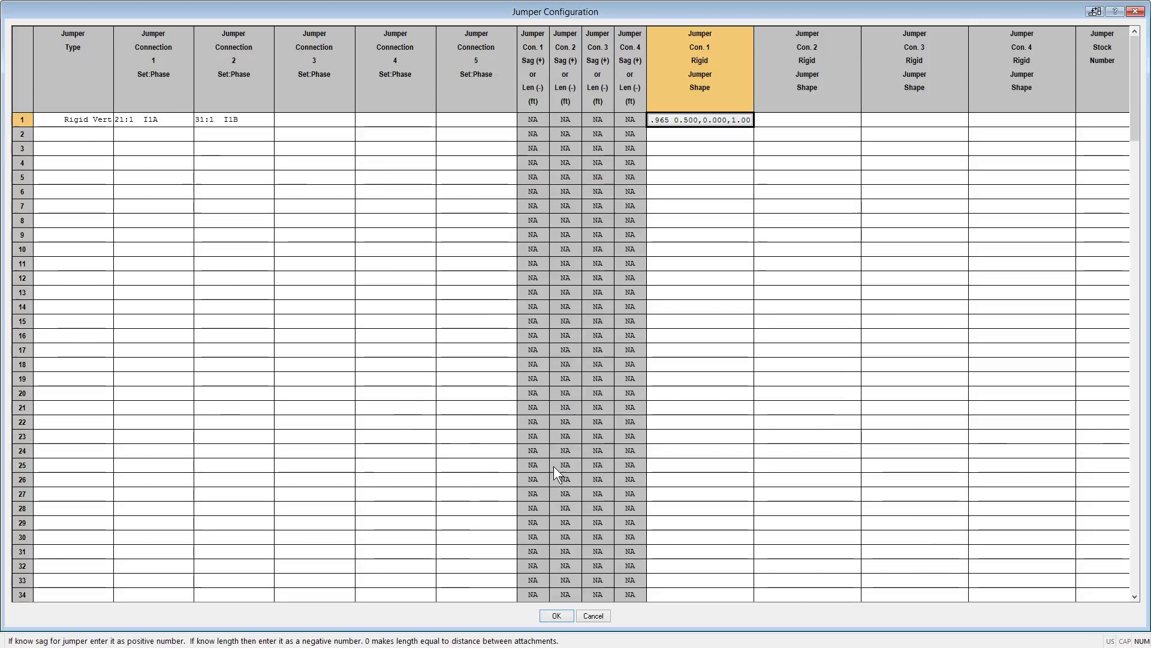
- Apply the jumper configuration to DIST 2 and inspect the rigid jumper in the 3D view
left_click(544, 615)
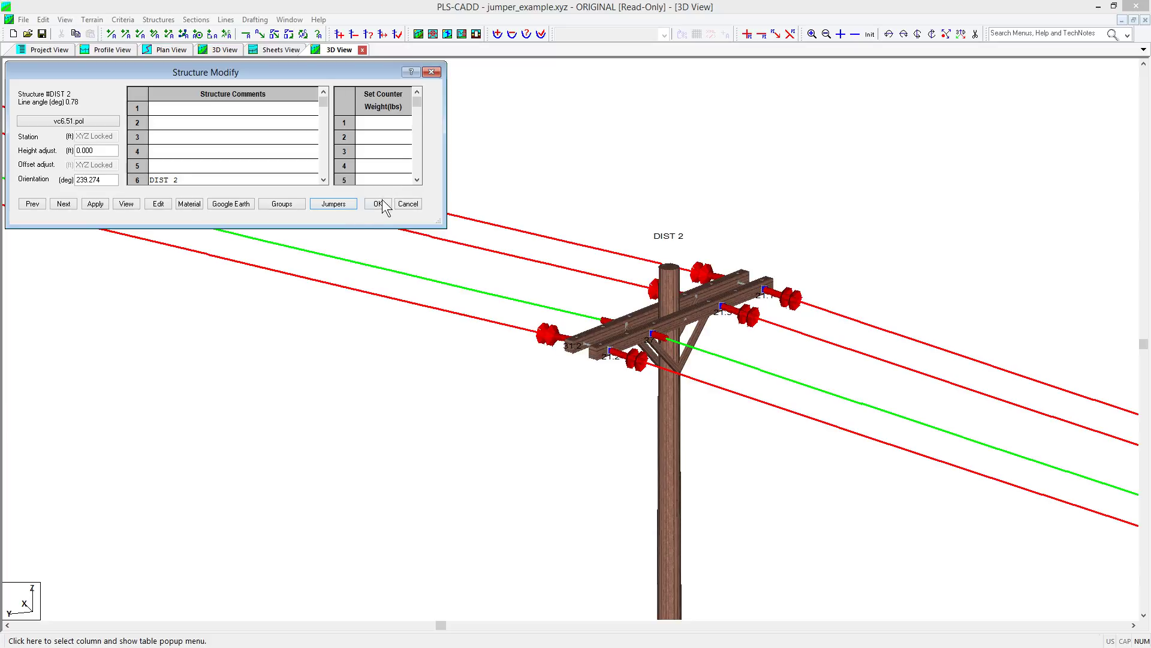
left_click(378, 204)
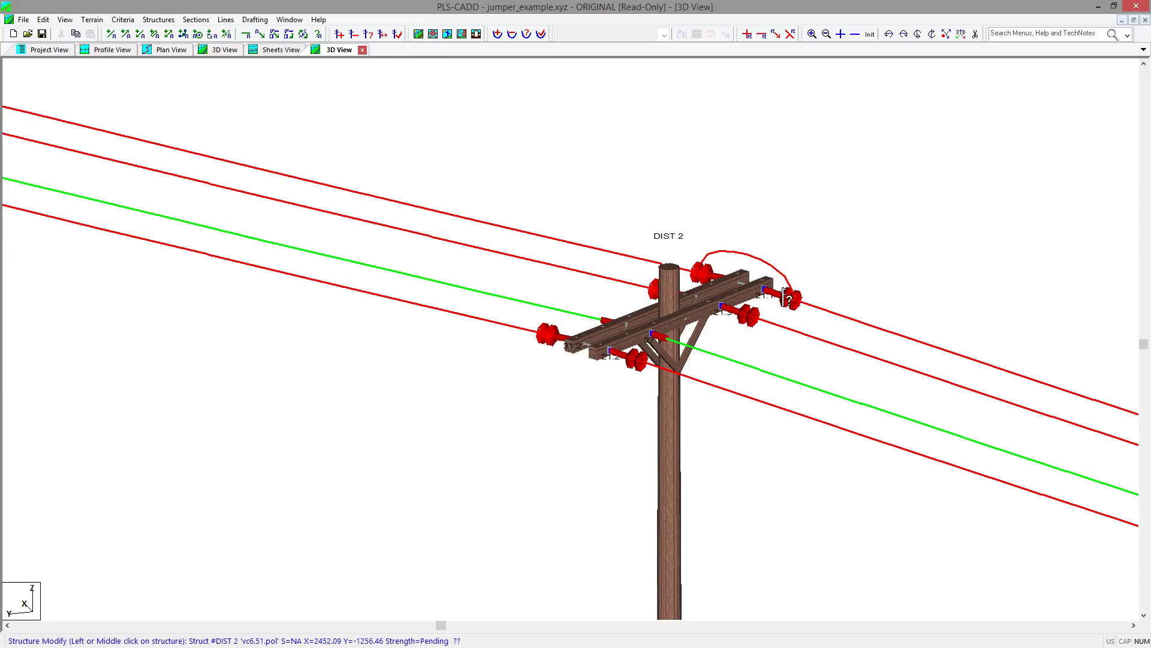
scroll(784, 294, "up", 3)
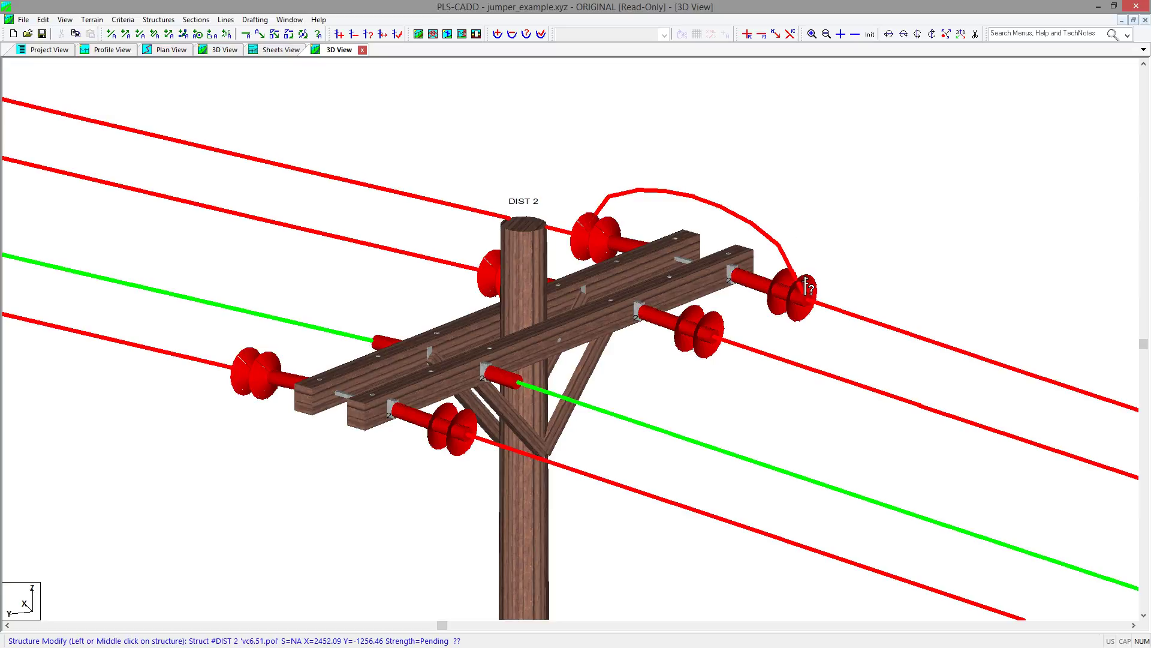
scroll(807, 288, "down", 5)
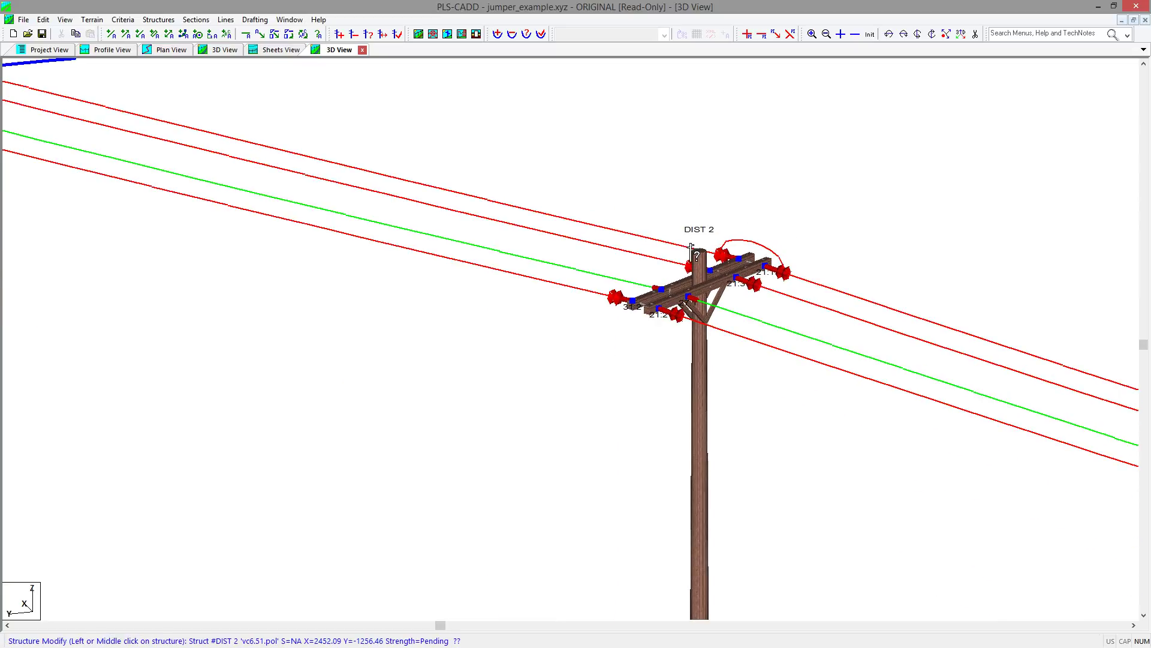
scroll(553, 352, "down", 2)
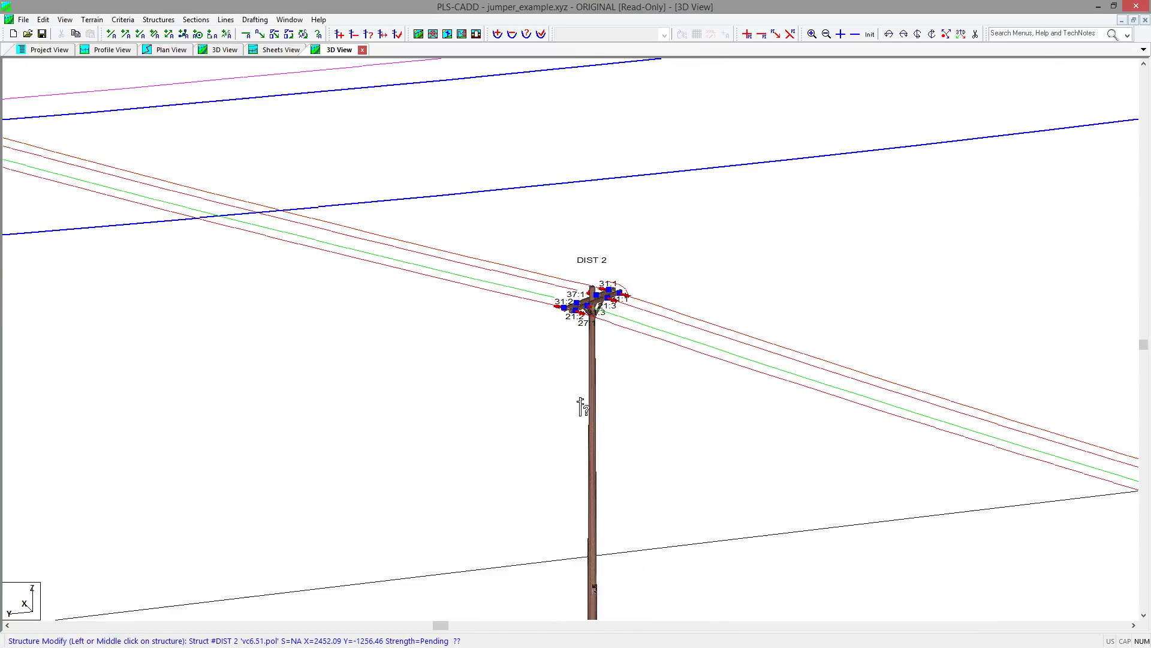
- Reopen DIST 2's jumper configuration and copy the first jumper's row into rows 2 through 4
left_click(591, 458)
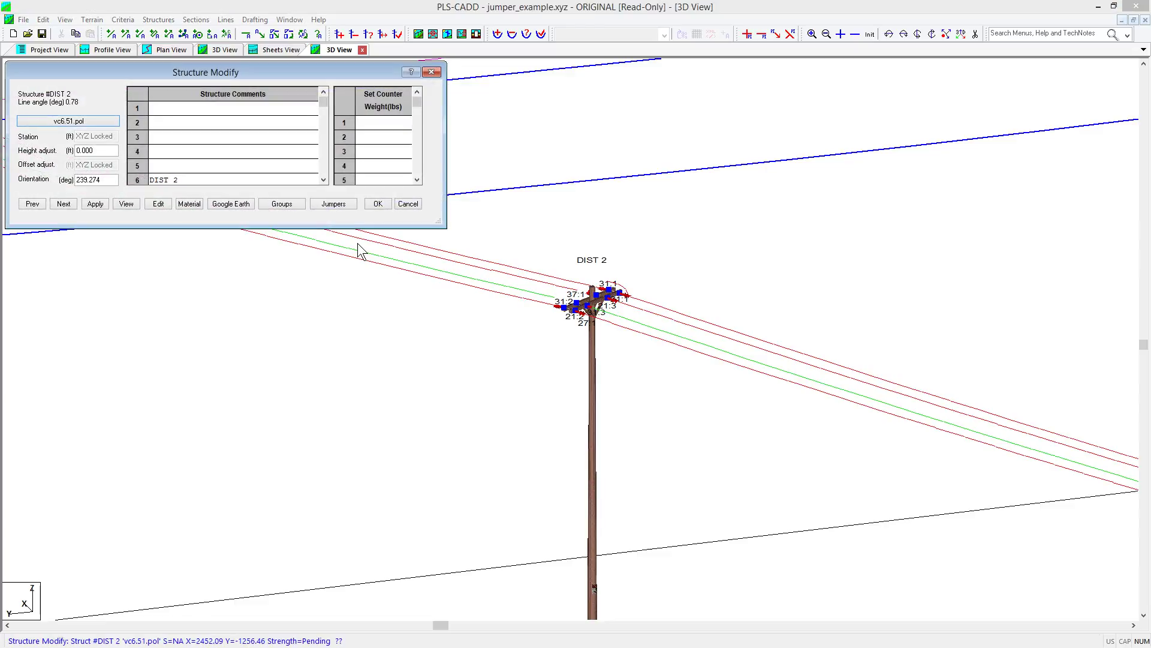
left_click(333, 204)
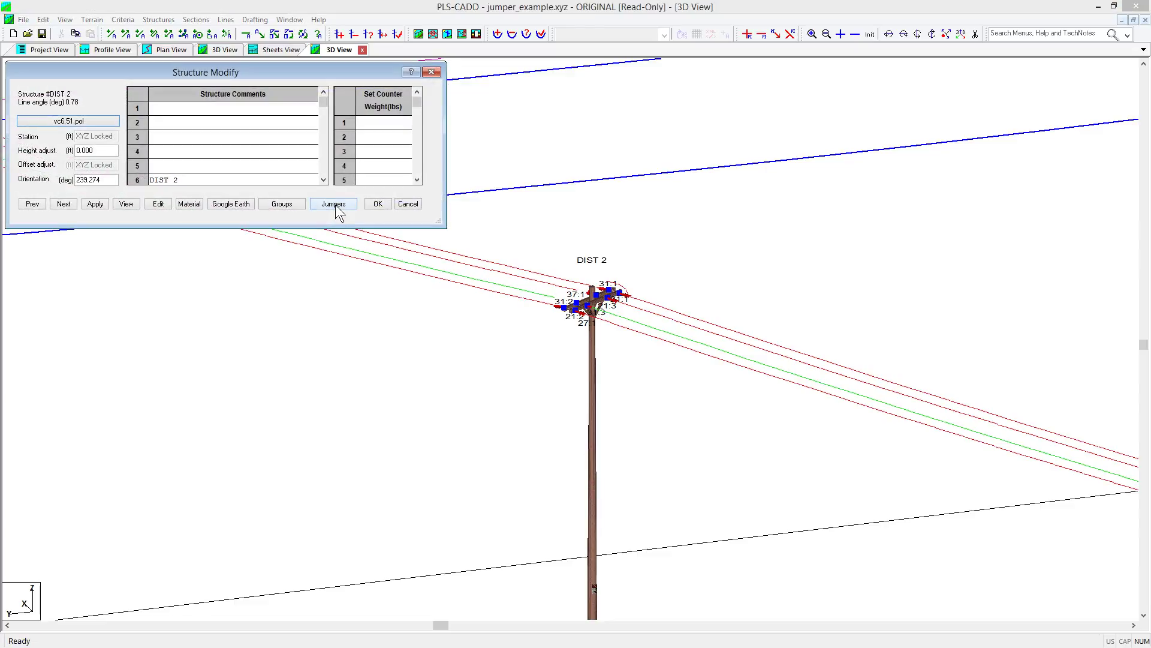
left_click(333, 204)
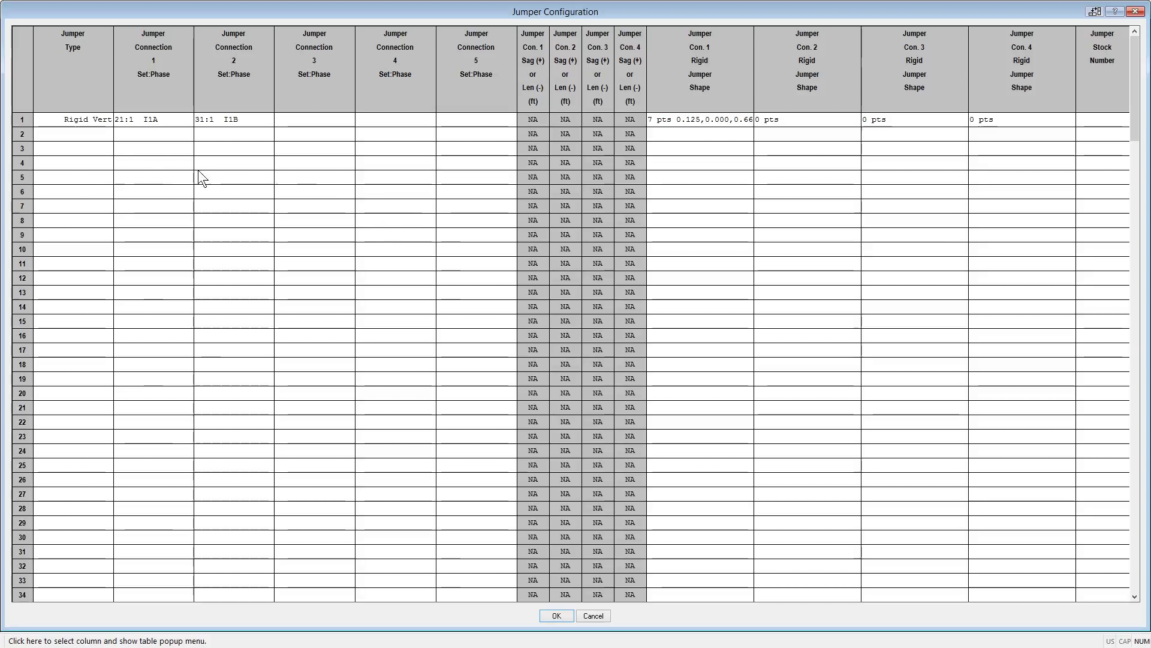
left_click(22, 120)
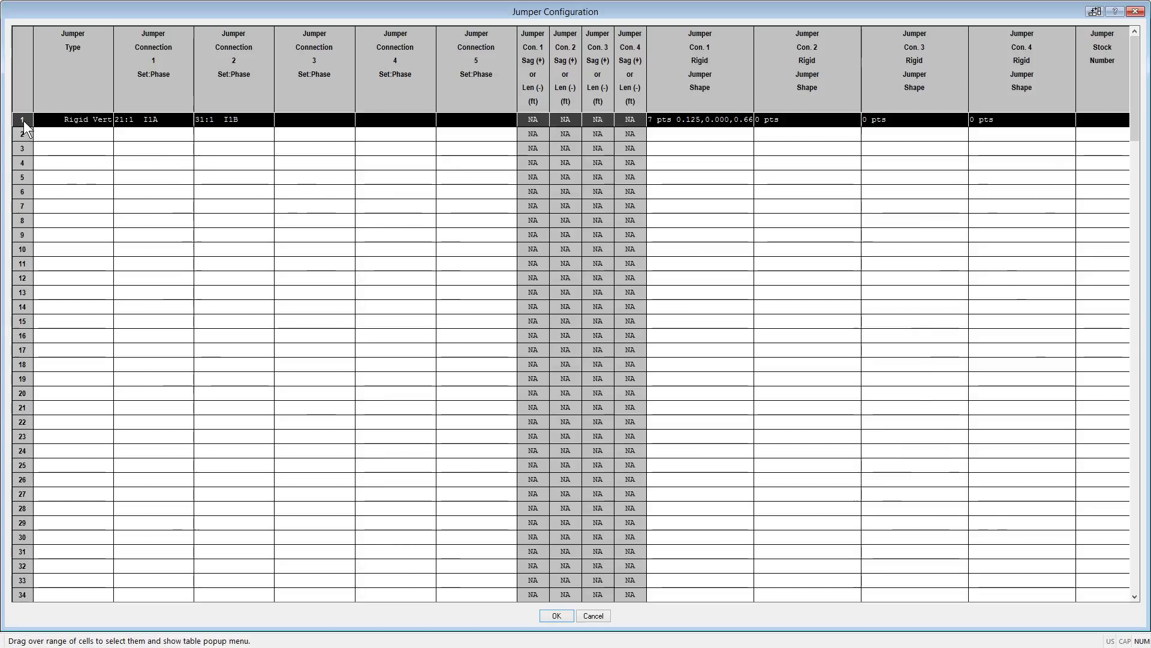
right_click(23, 120)
left_click(45, 143)
left_click_drag(28, 135, 24, 163)
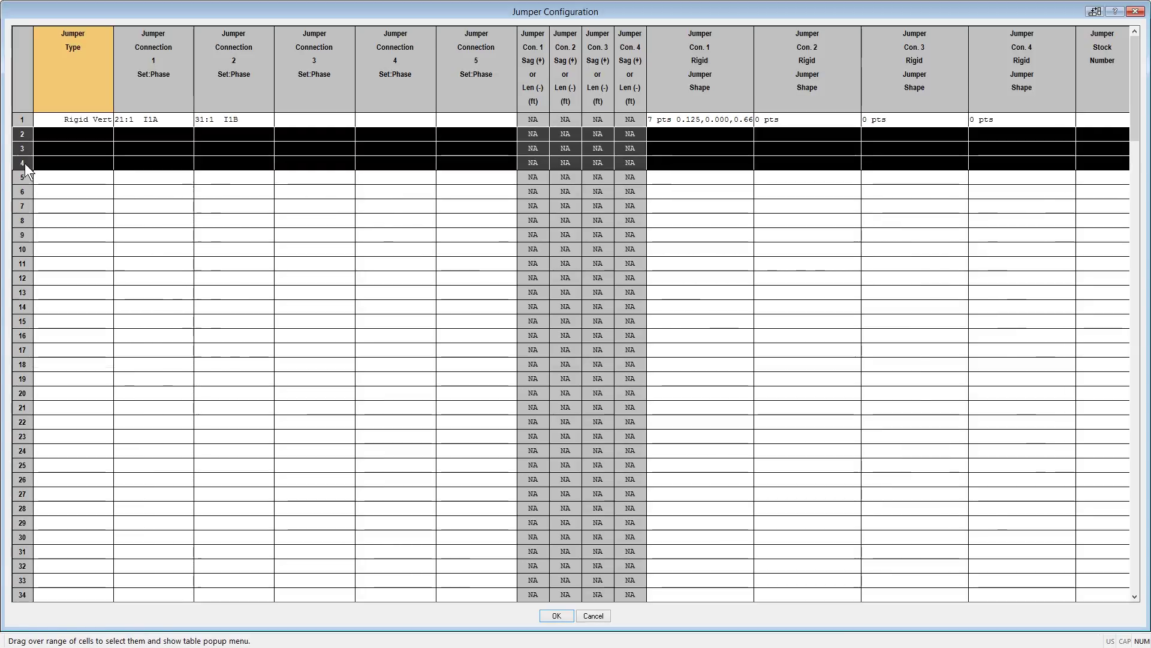
right_click(24, 163)
left_click(63, 209)
- Set the second jumper's connections to 21:2 I2A and 31:2 I2B
left_click(166, 133)
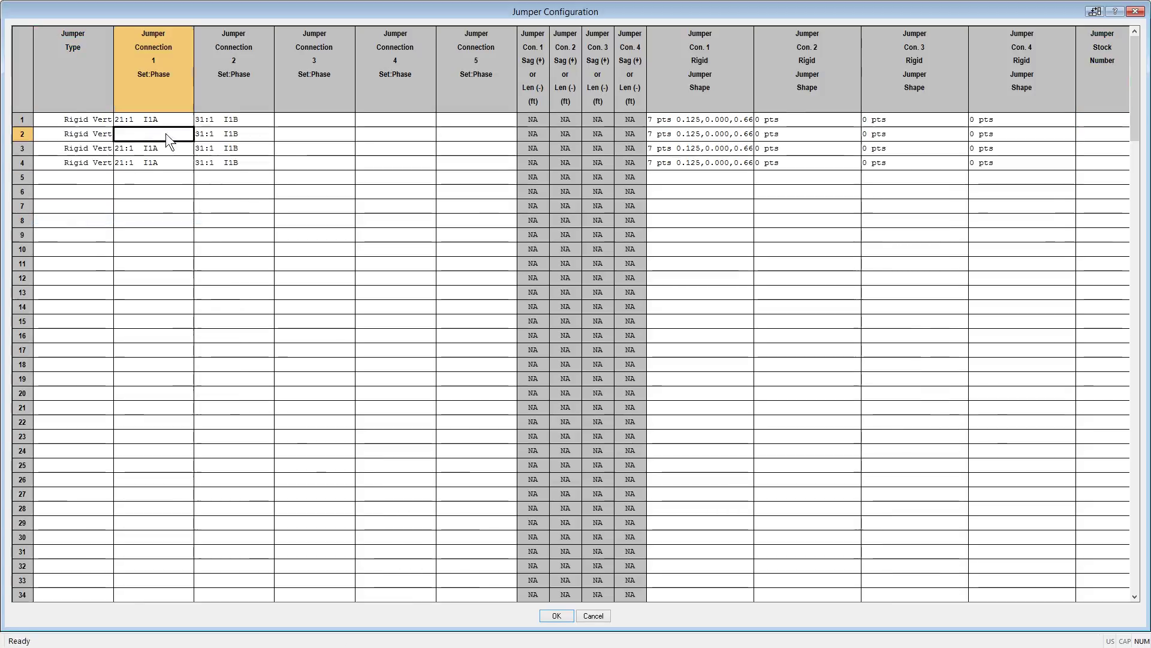
left_click(149, 164)
left_click(222, 133)
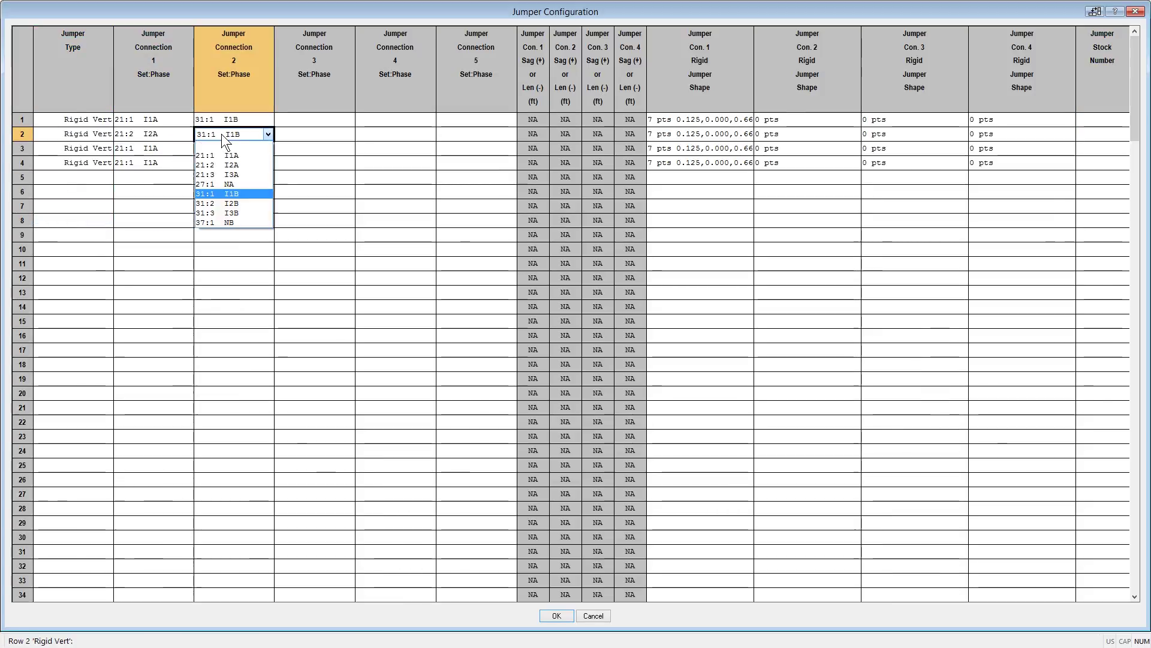
left_click(211, 202)
- Set the third jumper's connections to 21:3 I3A and 31:3 I3B
left_click(180, 148)
left_click(180, 148)
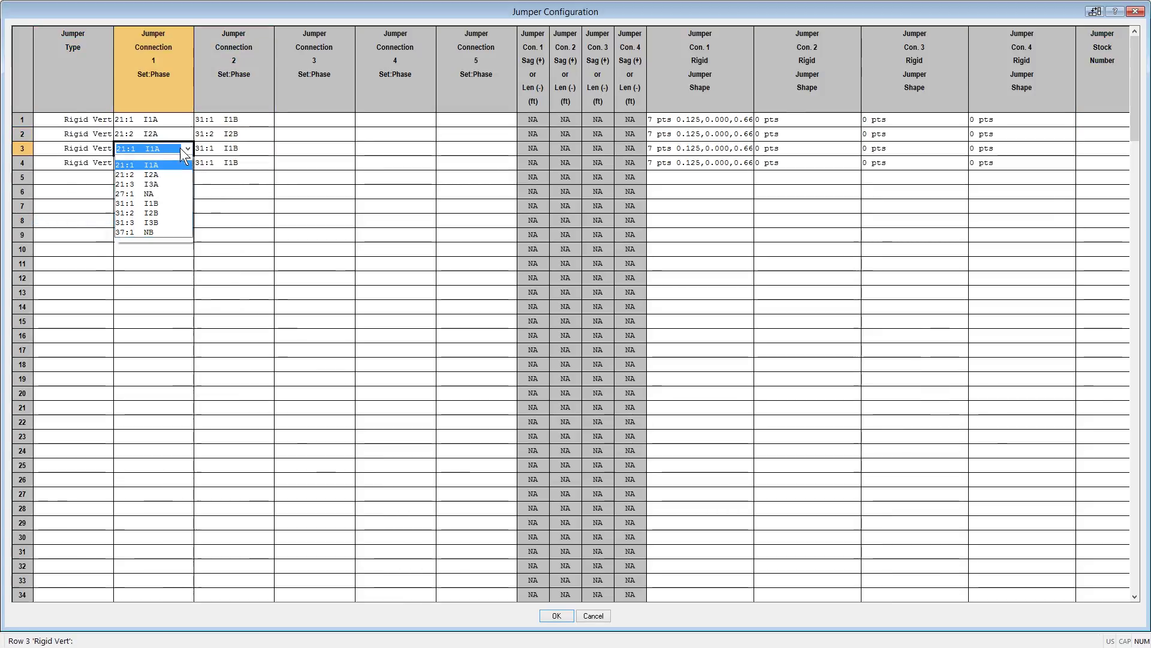
left_click(171, 185)
left_click(261, 150)
left_click(261, 149)
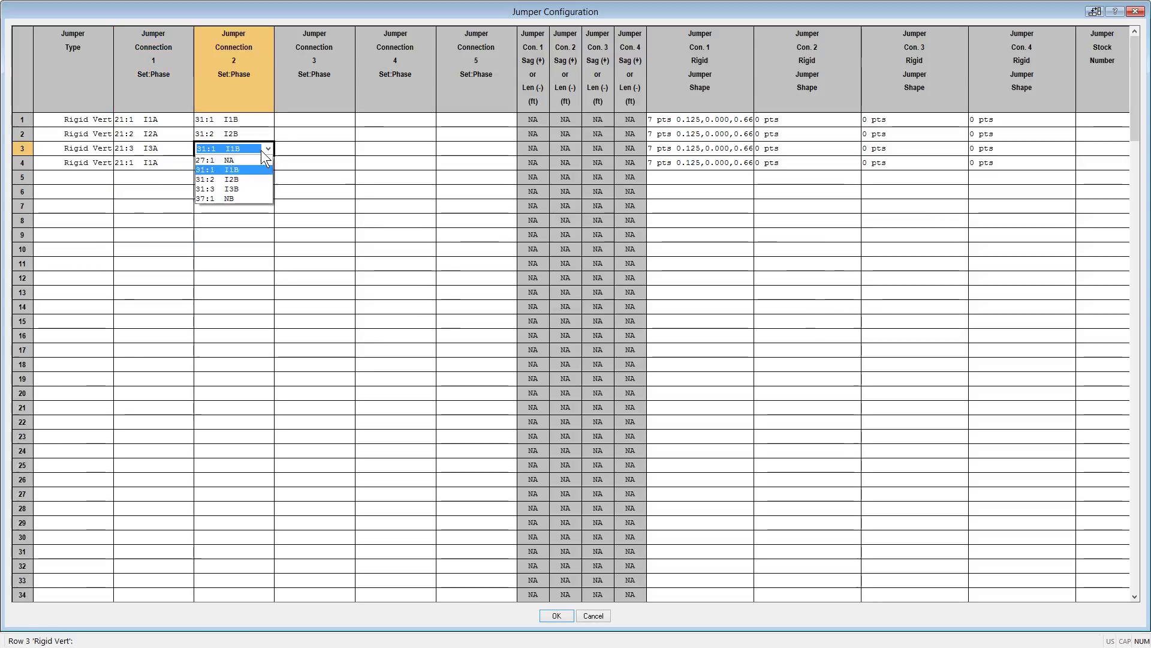
left_click(242, 228)
- Set the fourth jumper's connections to 27:1 NA and 37:1 NB
left_click(186, 162)
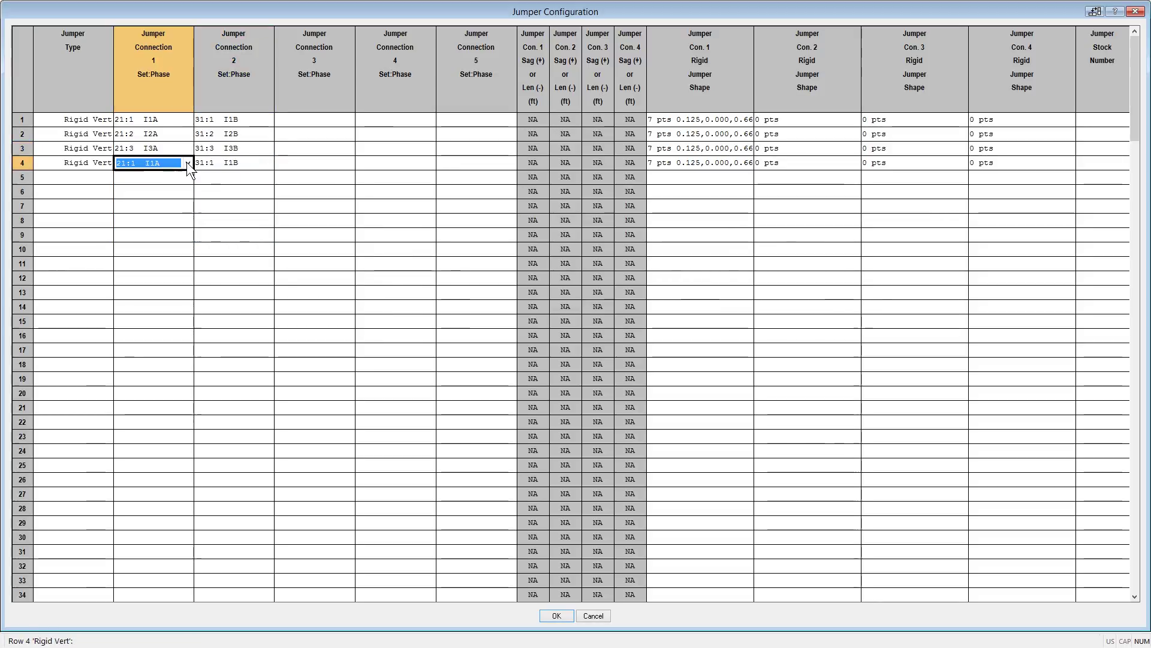
left_click(187, 163)
left_click(157, 213)
left_click(221, 163)
left_click(220, 163)
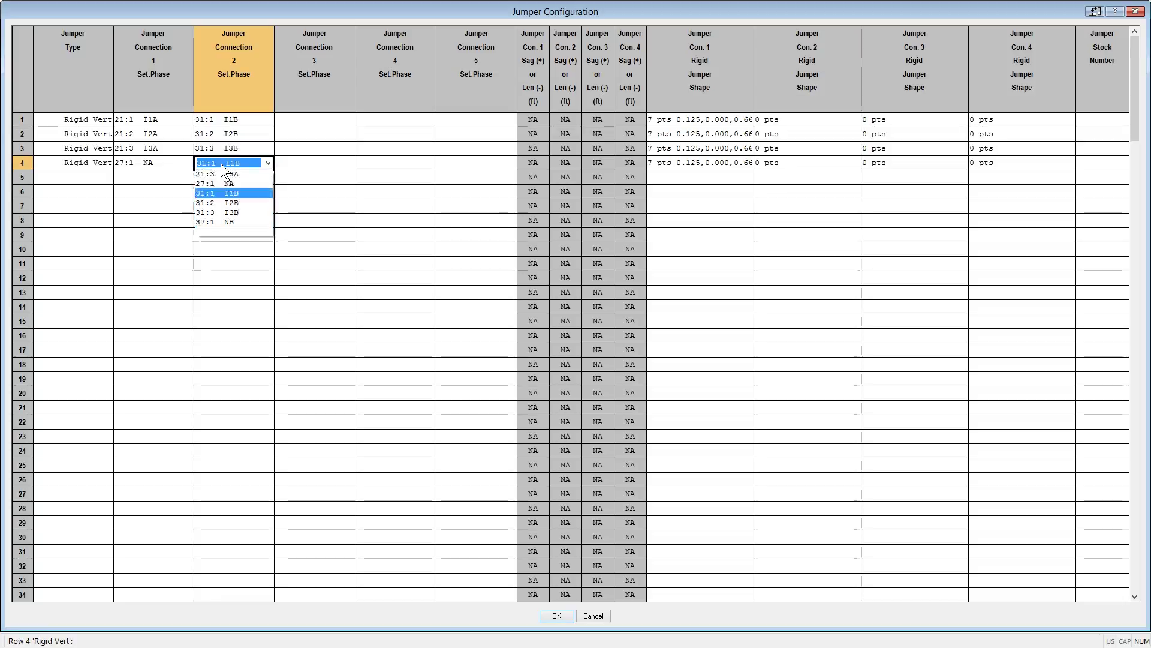
left_click(221, 247)
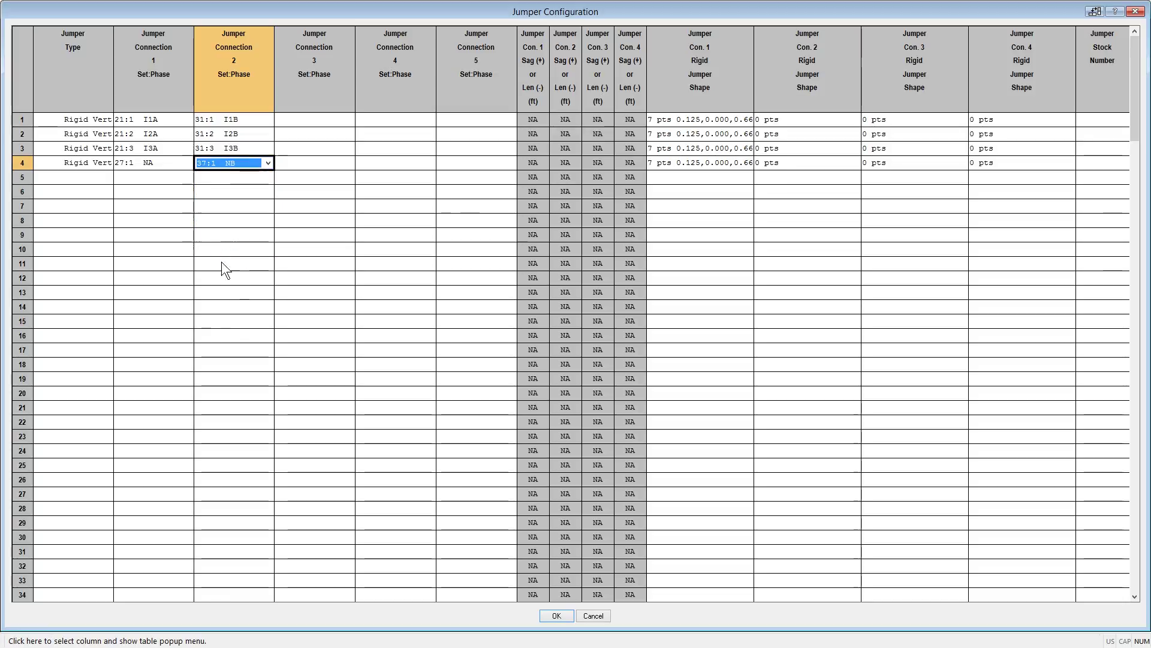
- Accept the four-jumper configuration and the DIST 2 structure changes, and inspect the rigid jumpers in the 3D view
left_click(556, 617)
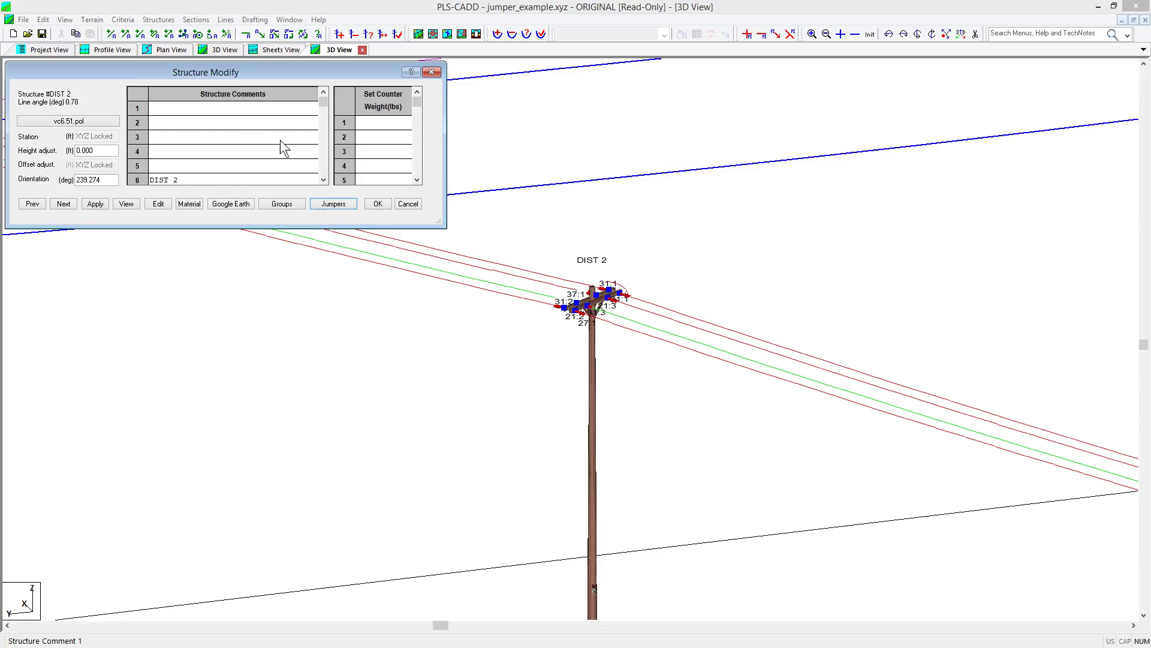
left_click(378, 204)
scroll(596, 300, "up", 5)
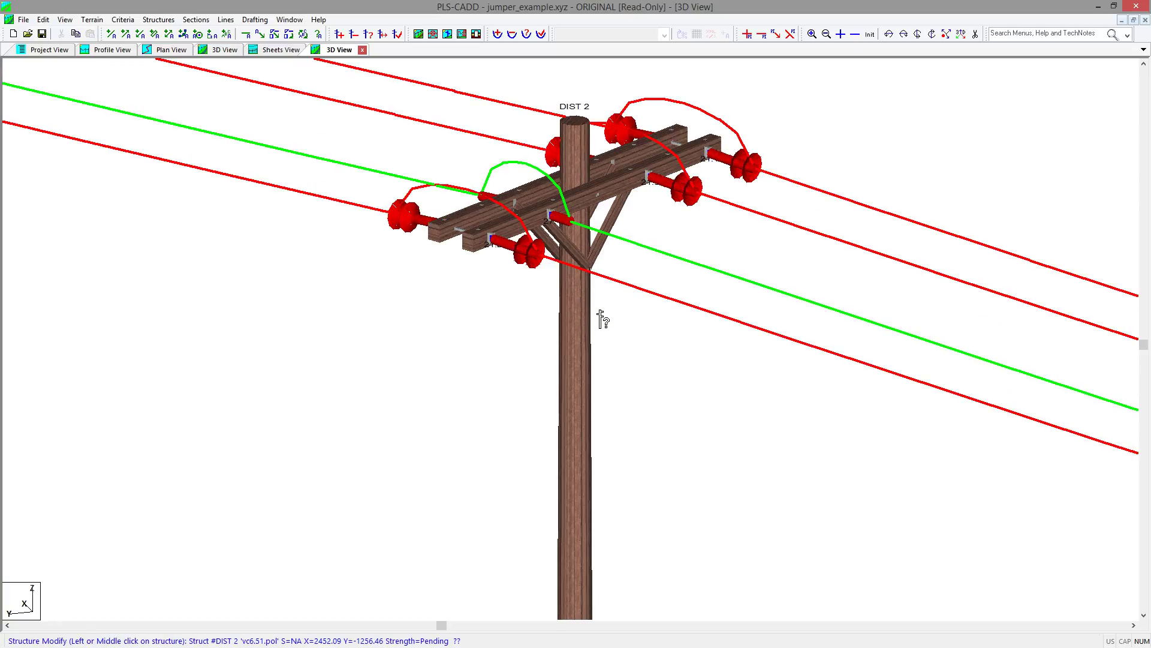
scroll(603, 324, "down", 1)
scroll(606, 343, "down", 3)
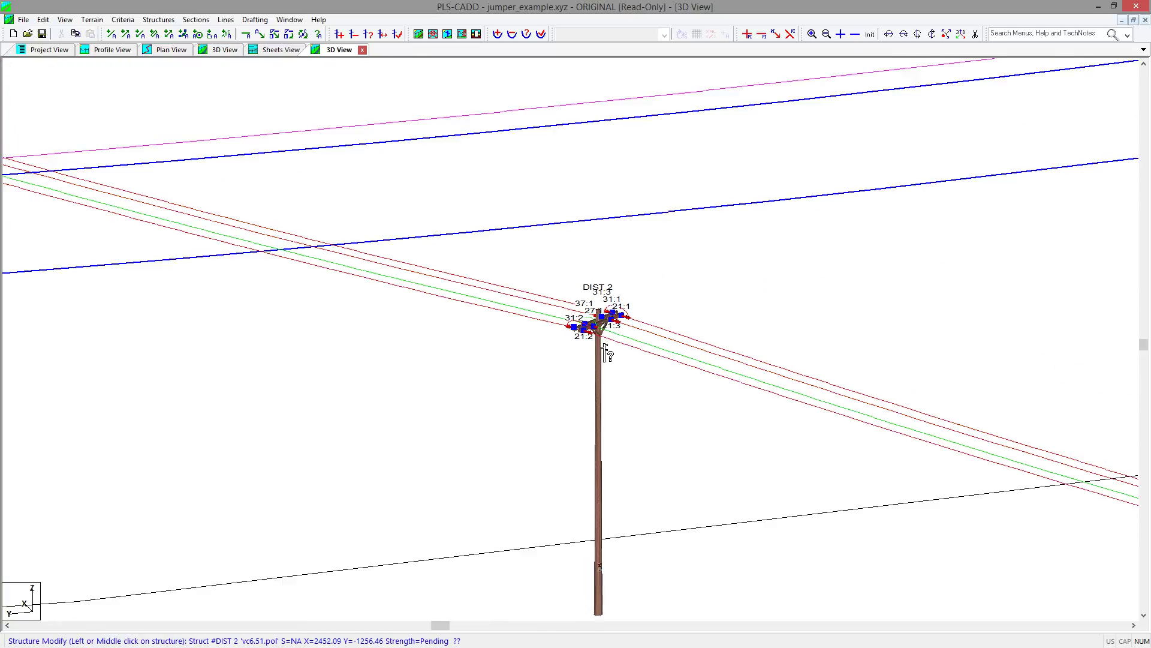
scroll(596, 387, "down", 1)
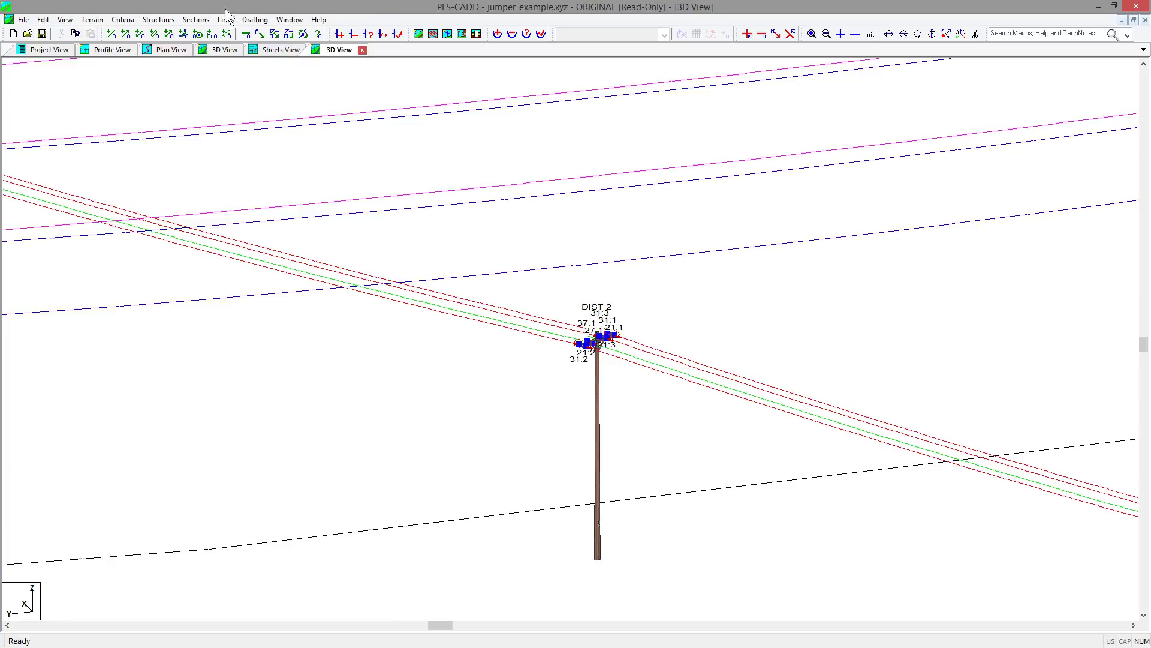
- Set up a clearance check between section #11 kiwi 345kV and section #13 linnet 24kV, allowing opposite wind directions
left_click(196, 19)
mouse_move(237, 214)
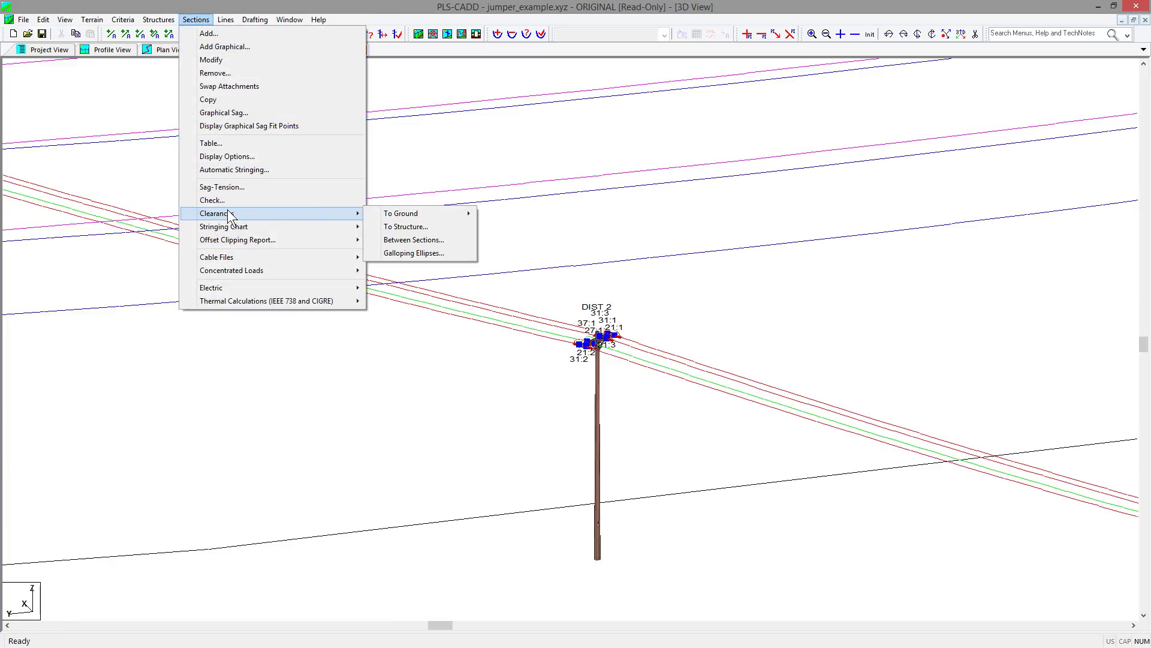
left_click(425, 239)
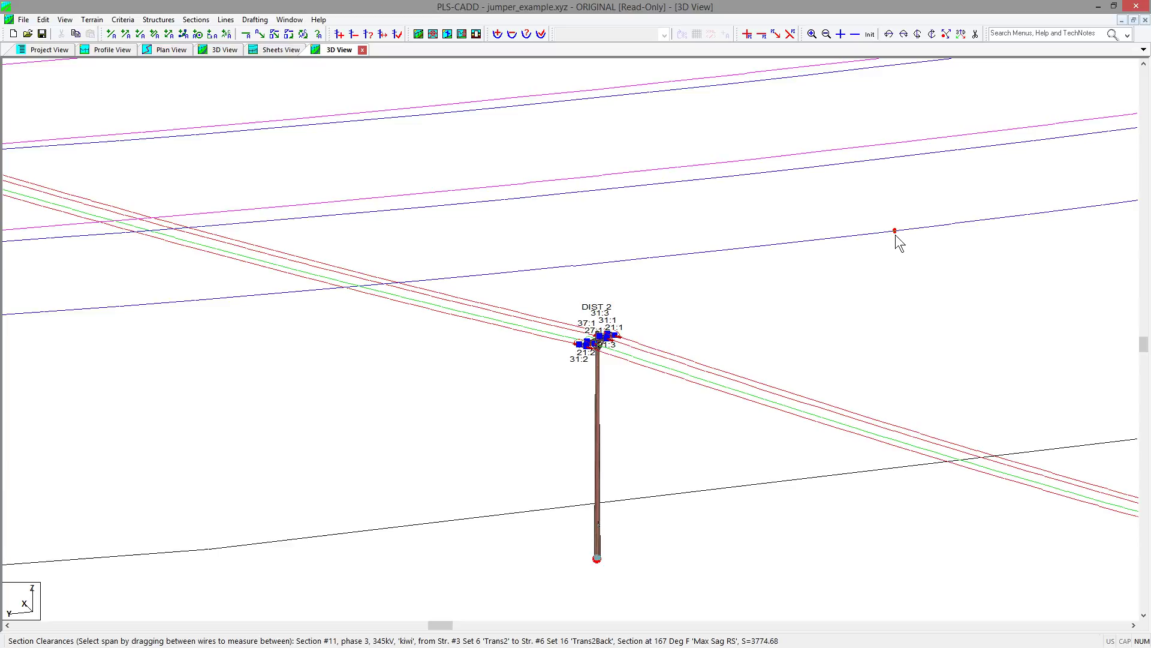
left_click_drag(892, 229, 894, 234)
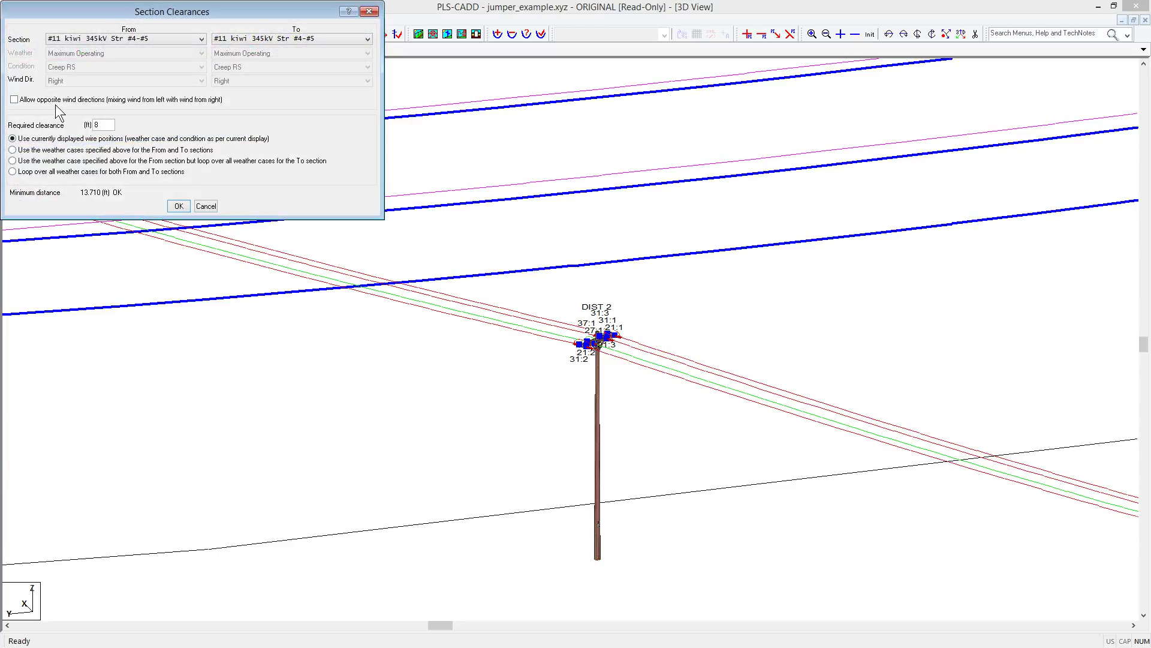
left_click(15, 100)
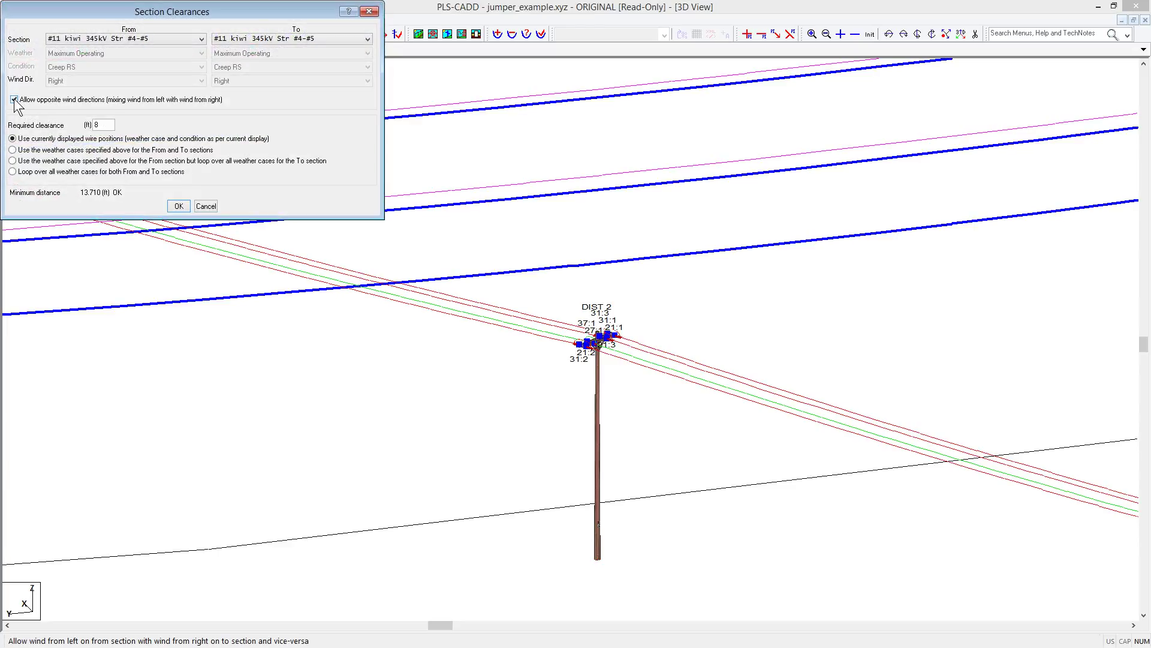
left_click(366, 39)
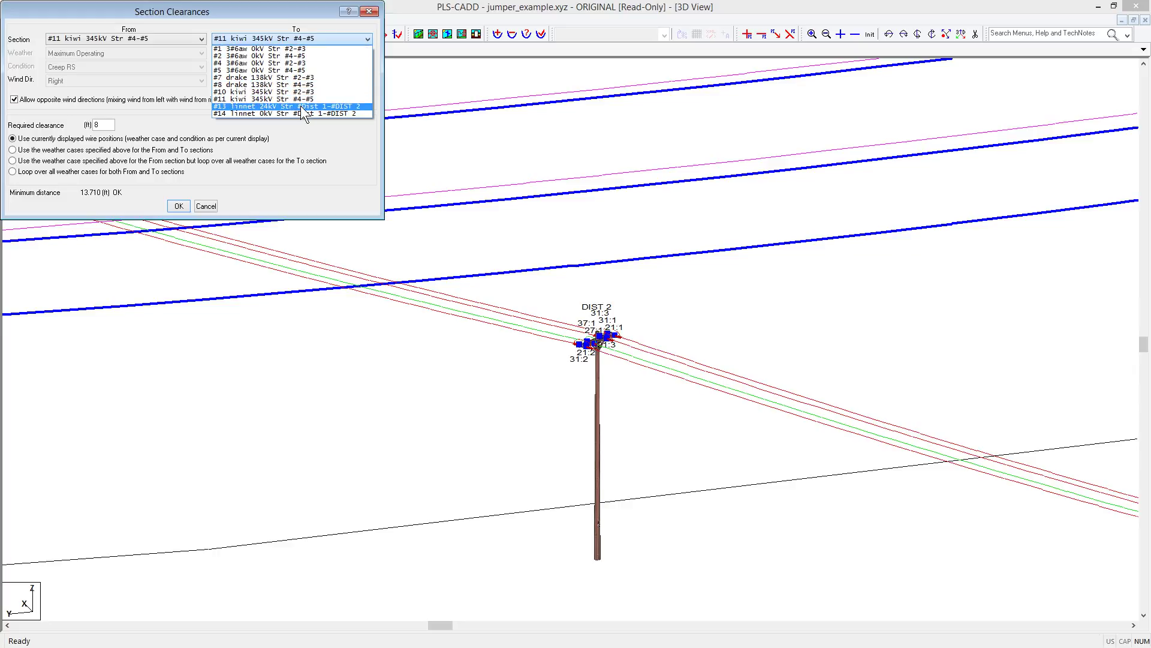
left_click(301, 106)
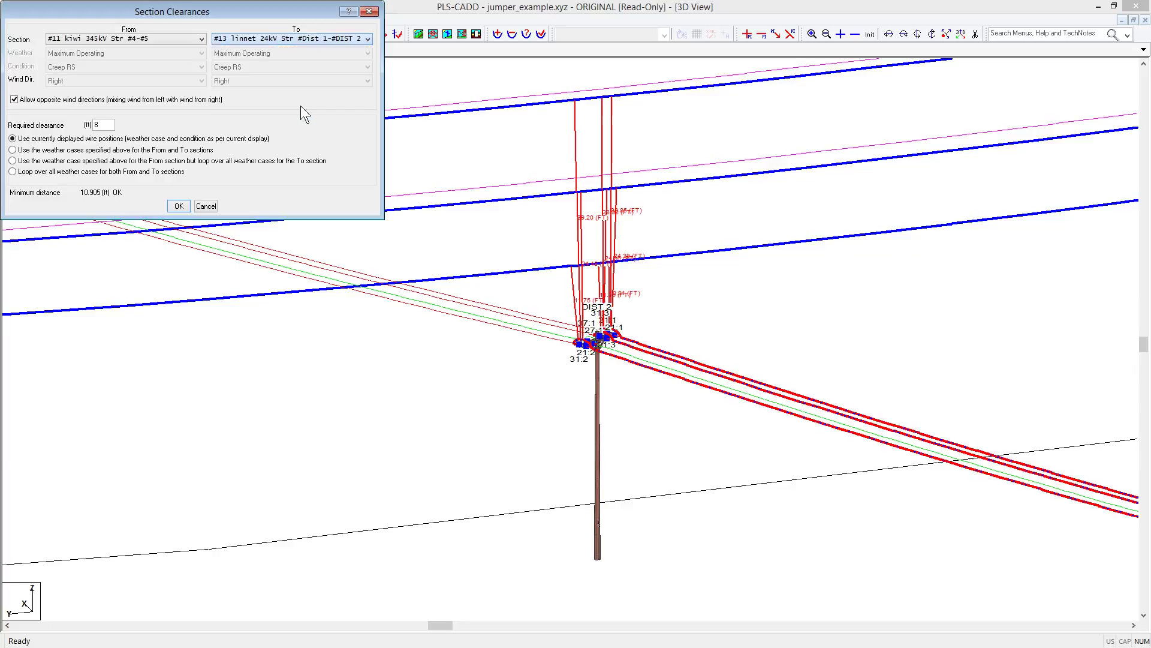
- Generate the section clearance report and inspect the clearance lines at DIST 2's jumpers in the 3D view
left_click(179, 206)
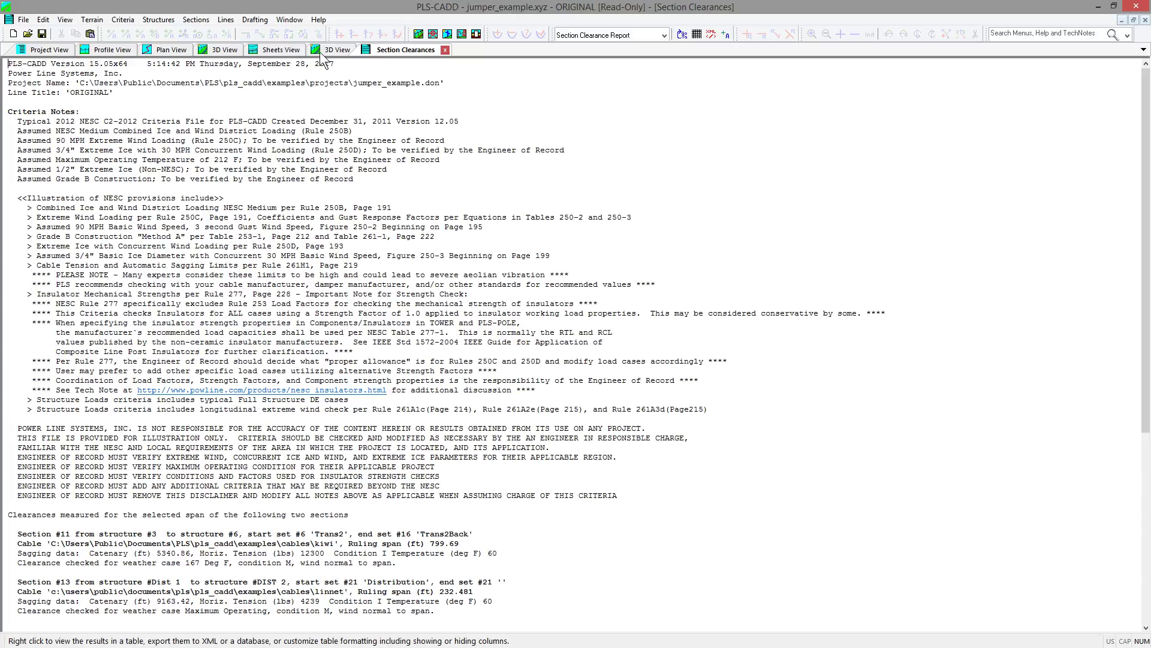
scroll(643, 355, "up", 5)
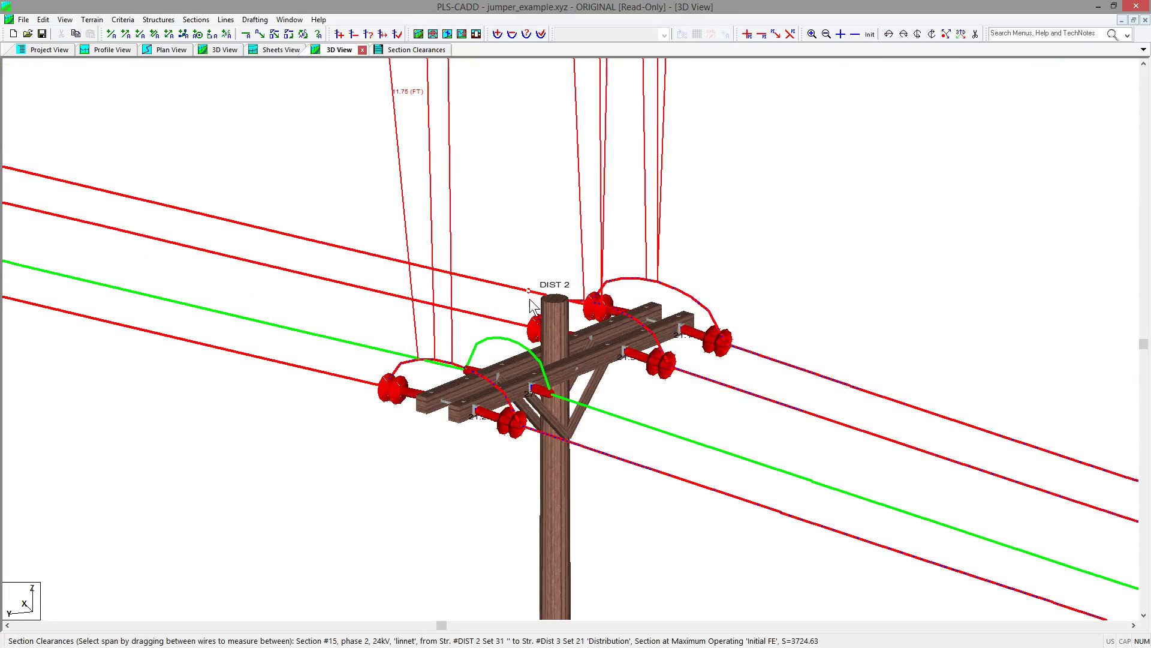
scroll(713, 257, "down", 1)
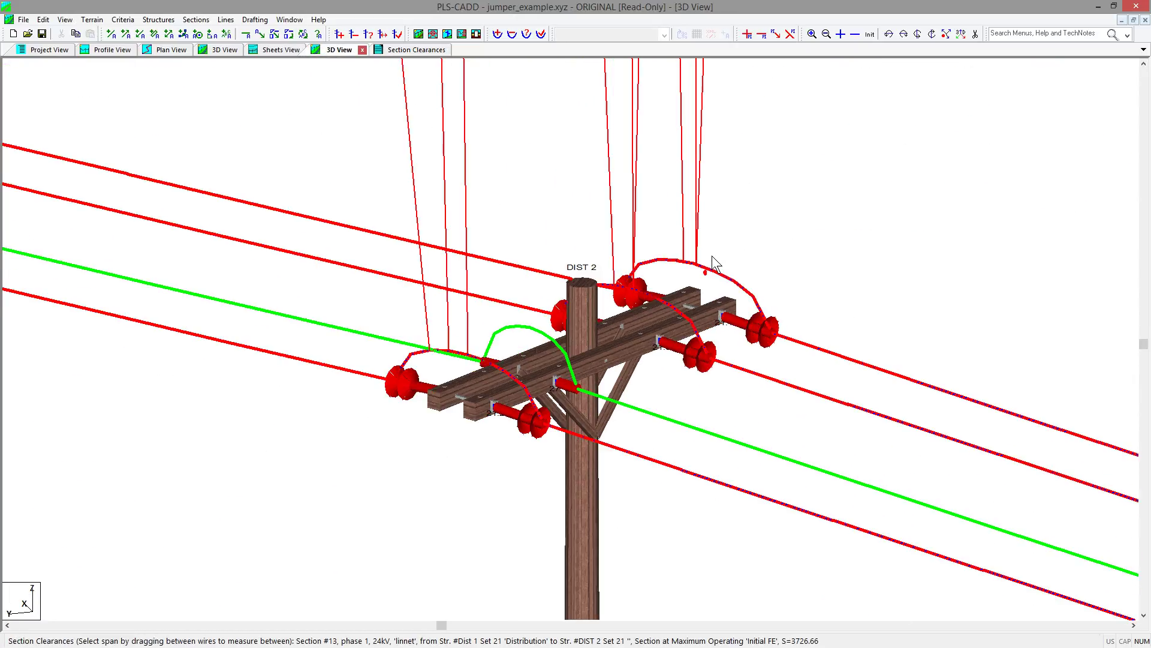